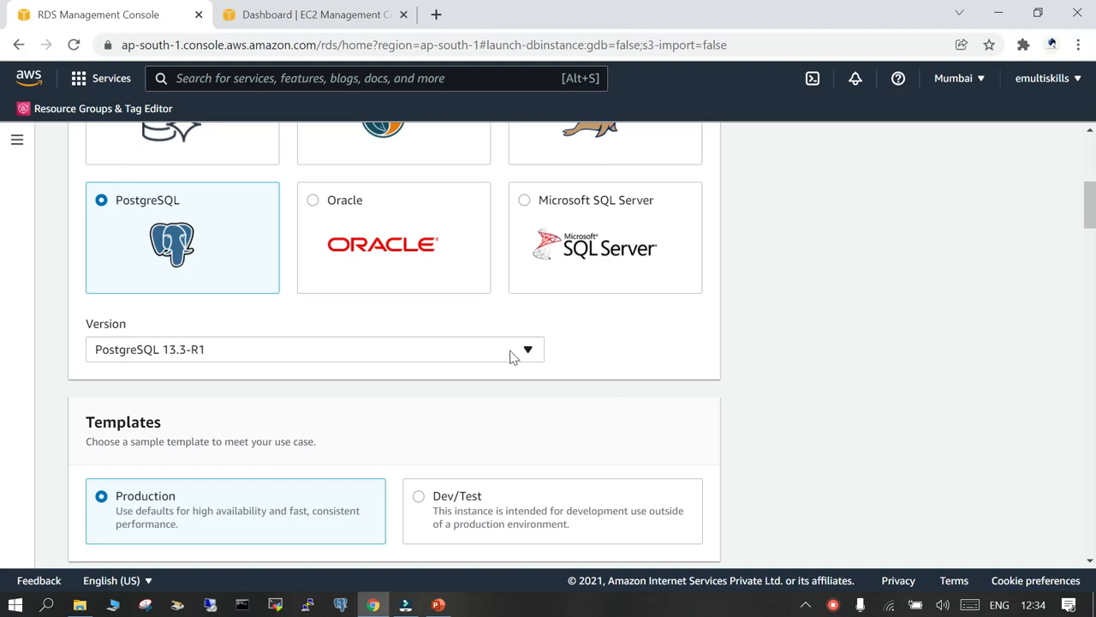
Change the PostgreSQL engine version from 13.3-R1 to PostgreSQL 13.4-R1.
left_click(526, 351)
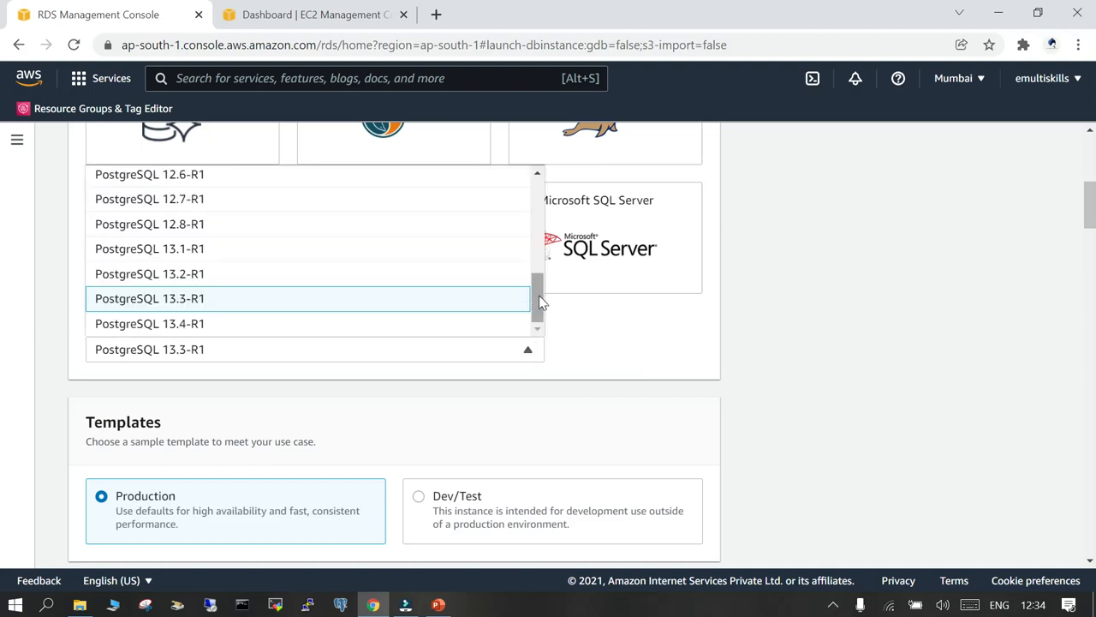
scroll(539, 299, "up", 5)
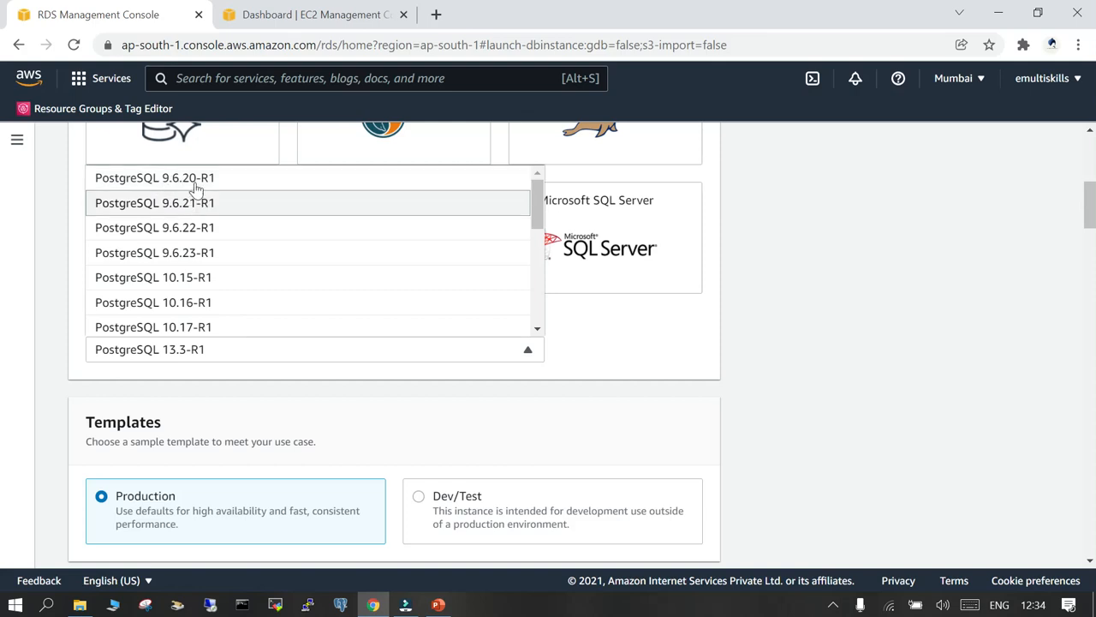
left_click_drag(534, 208, 539, 331)
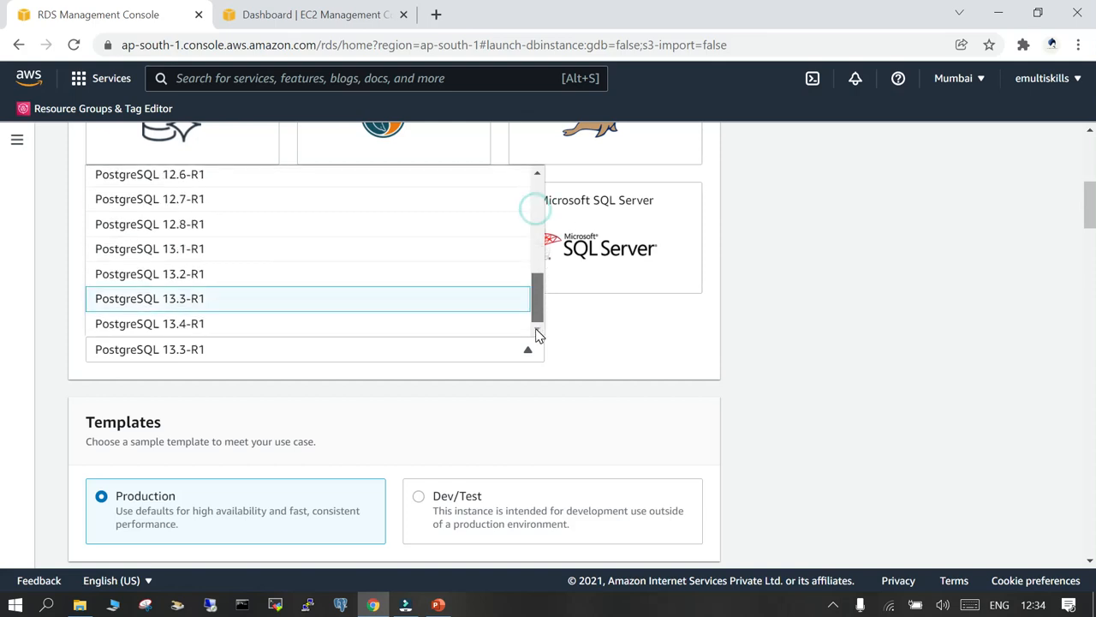
left_click(179, 324)
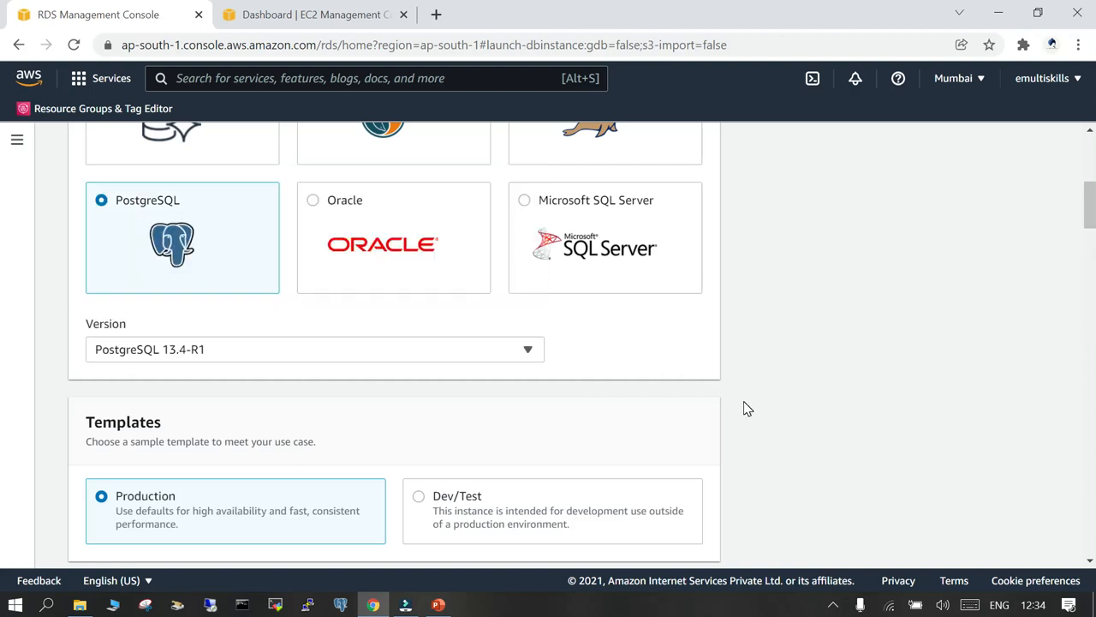
Choose the Dev/Test template, keeping identifier database-1 and master username postgres.
scroll(746, 409, "down", 2)
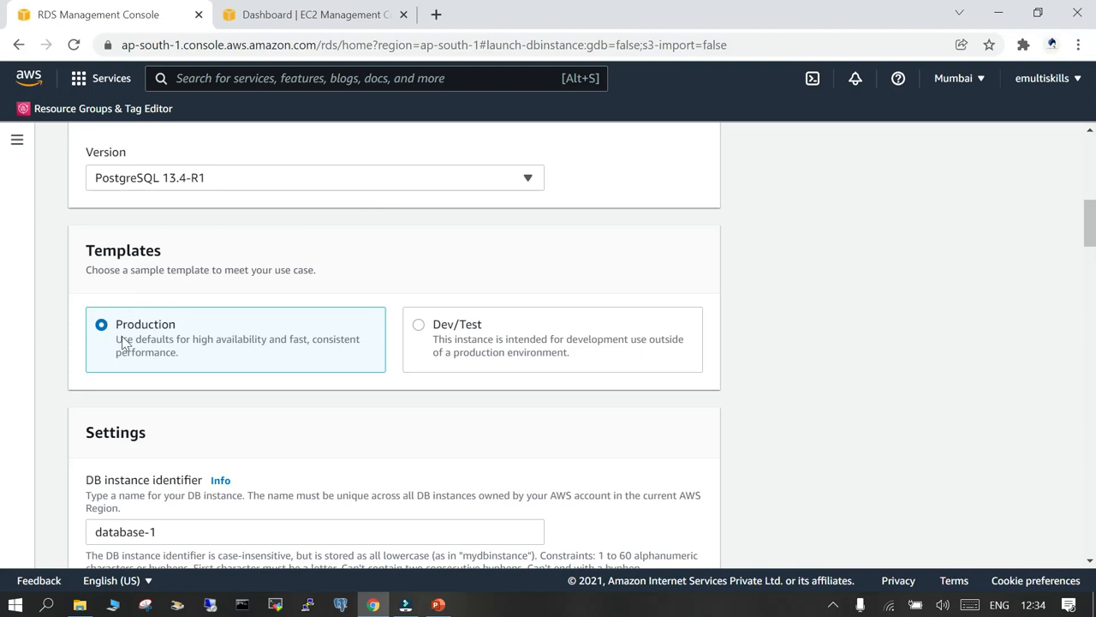
left_click(416, 328)
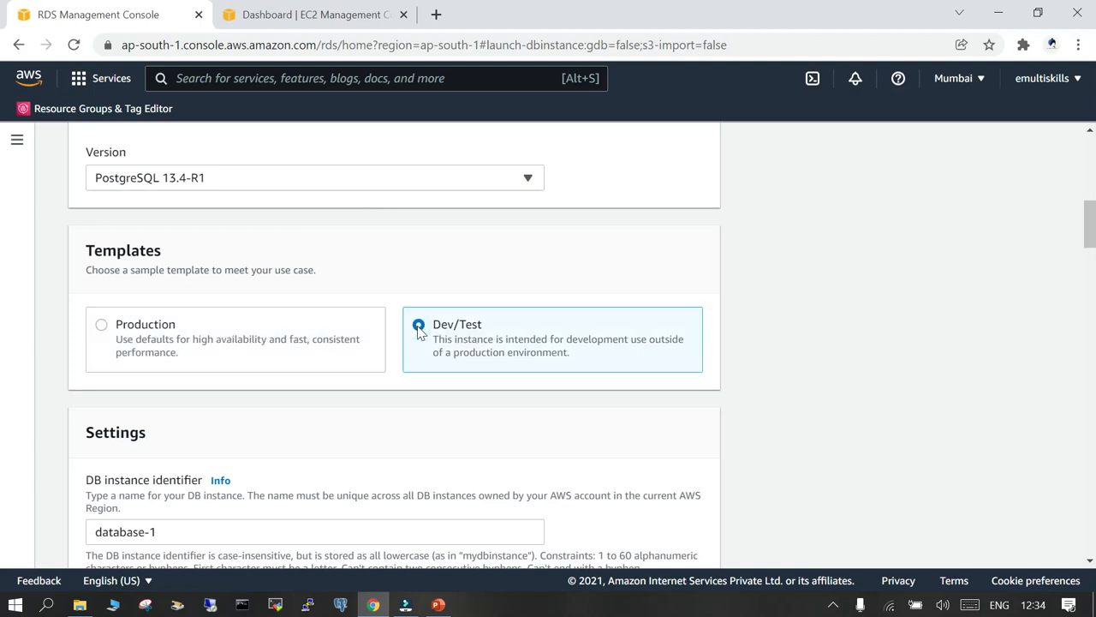
scroll(788, 394, "down", 2)
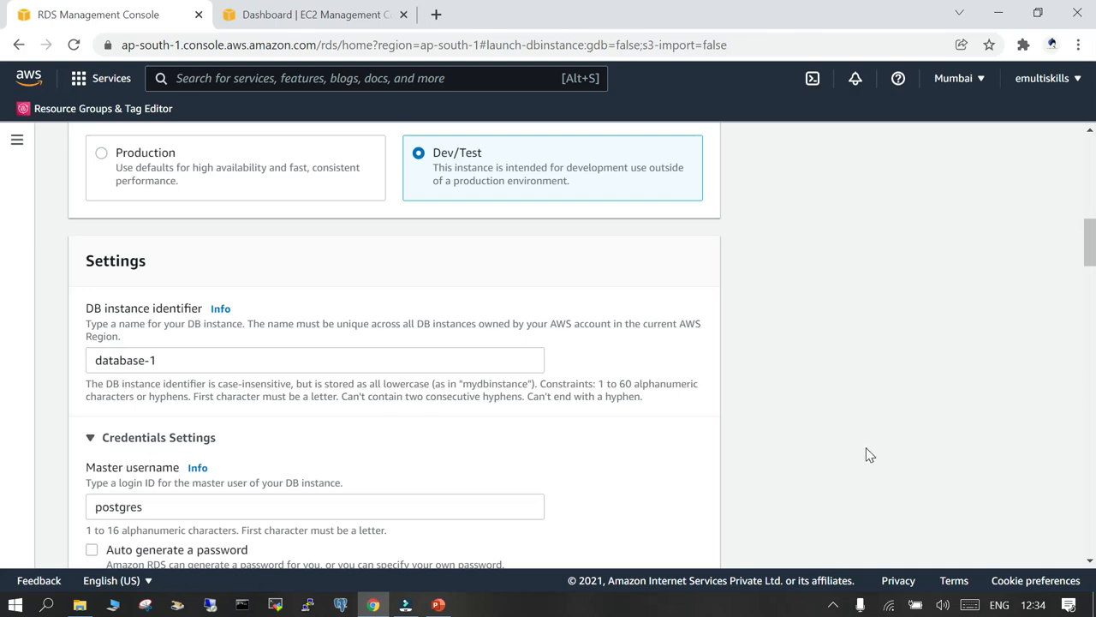
scroll(748, 485, "down", 2)
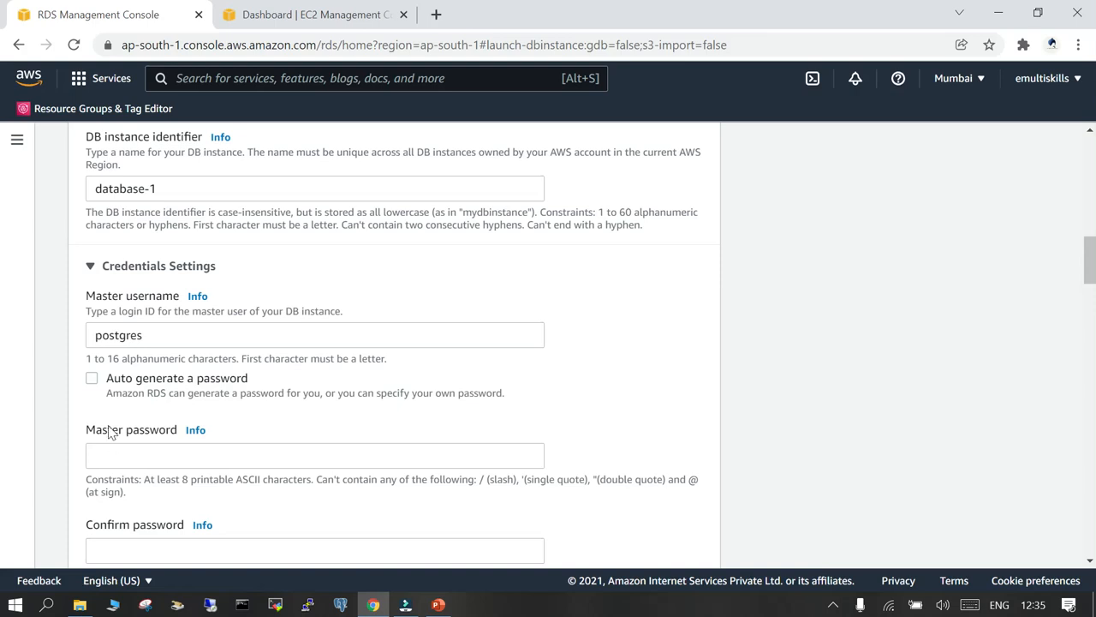
Auto-generate the master password and pick burstable db.t3.micro with previous-generation classes included.
left_click(92, 379)
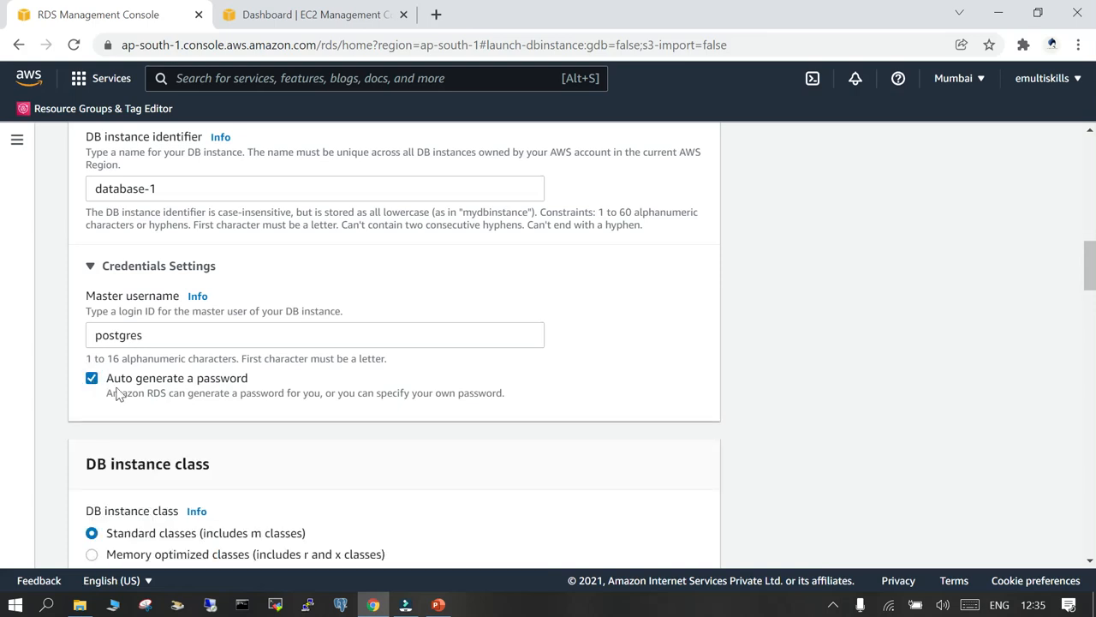
scroll(551, 368, "down", 1)
scroll(551, 368, "down", 2)
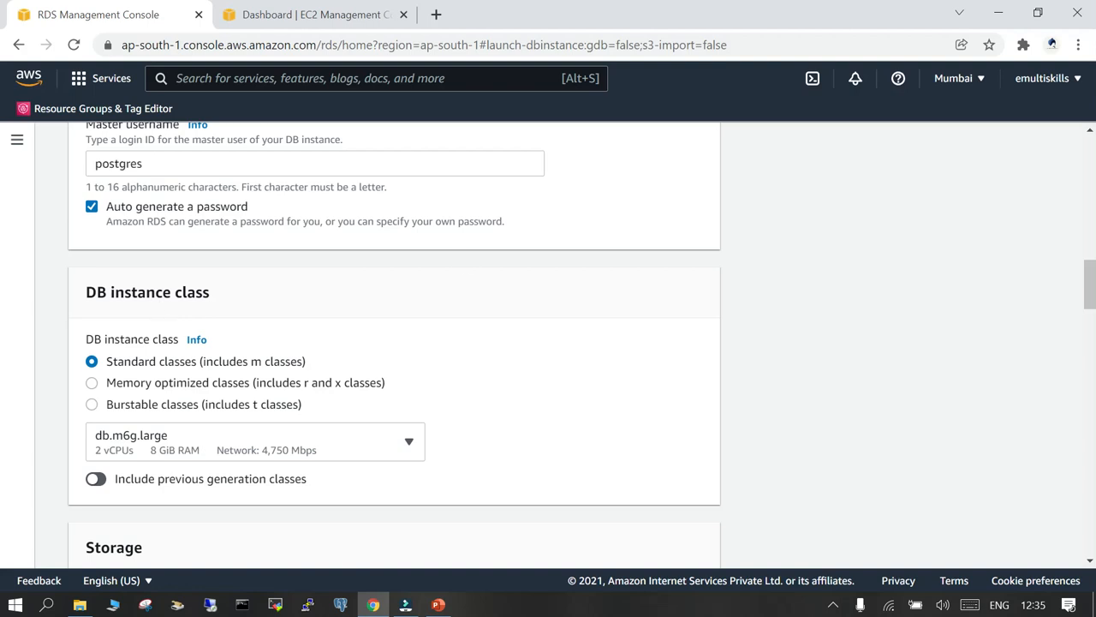
left_click(92, 405)
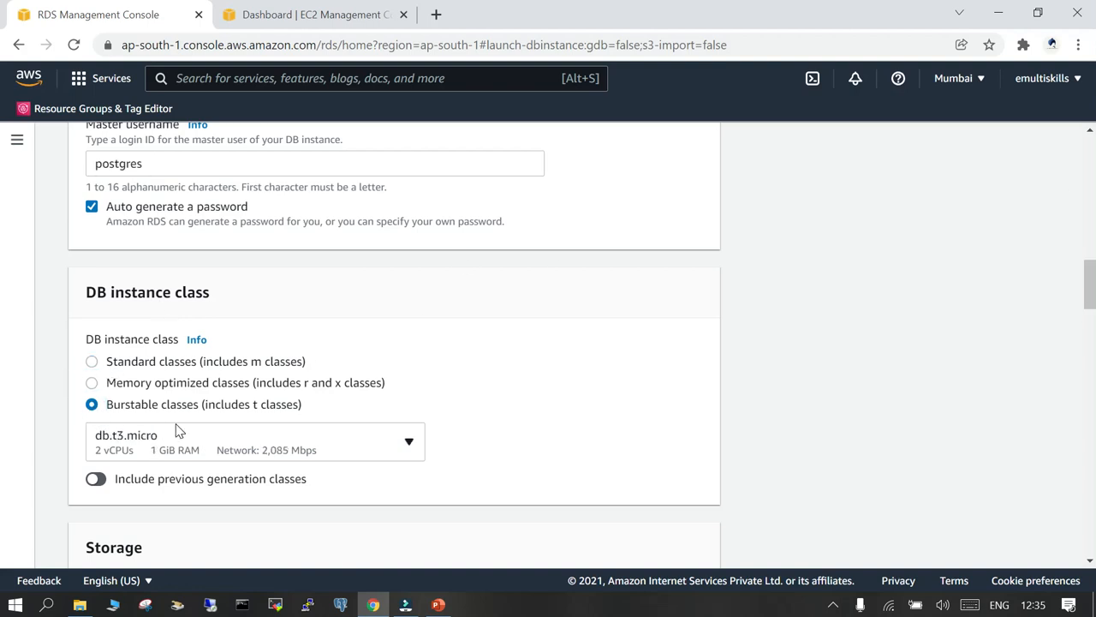
scroll(615, 442, "down", 1)
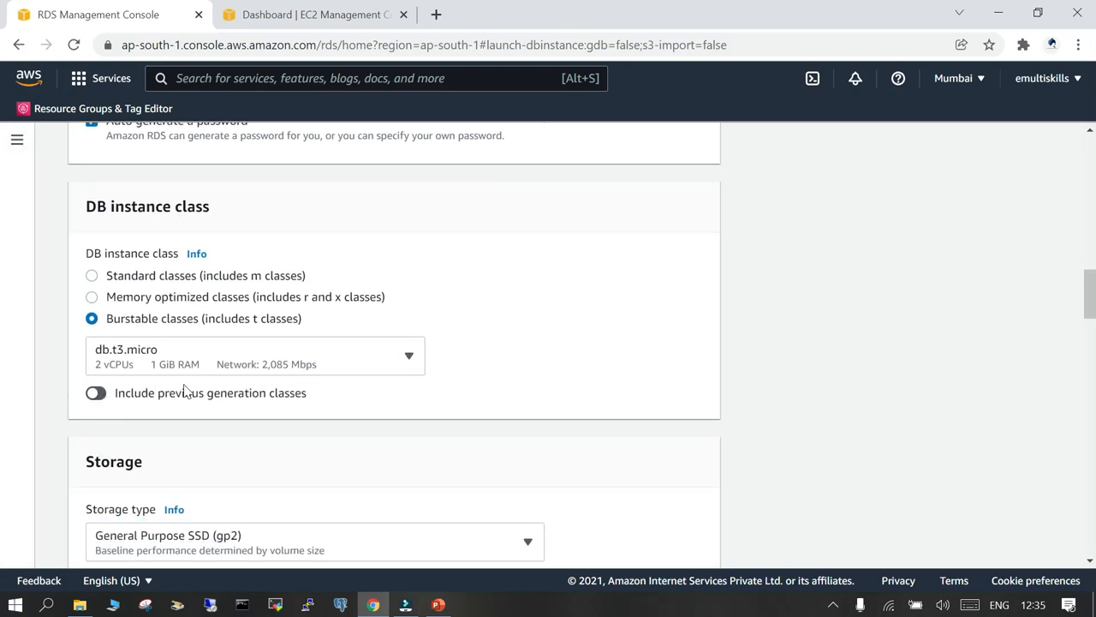
left_click(97, 393)
Keep General Purpose SSD (gp2) storage at 20 GiB.
scroll(604, 429, "down", 2)
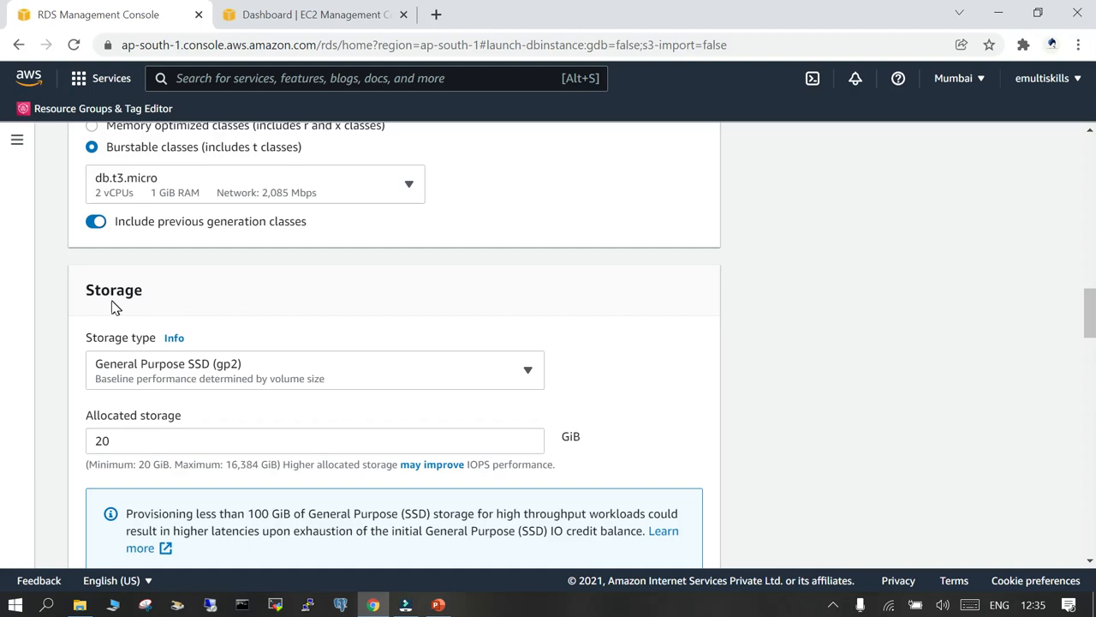
left_click(527, 370)
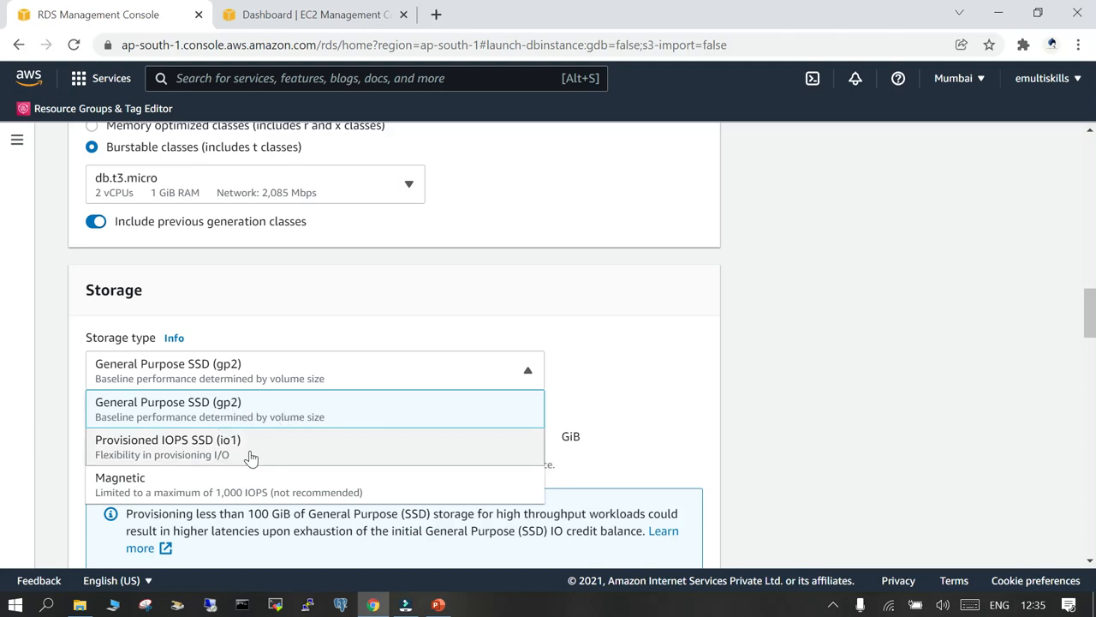
left_click(186, 411)
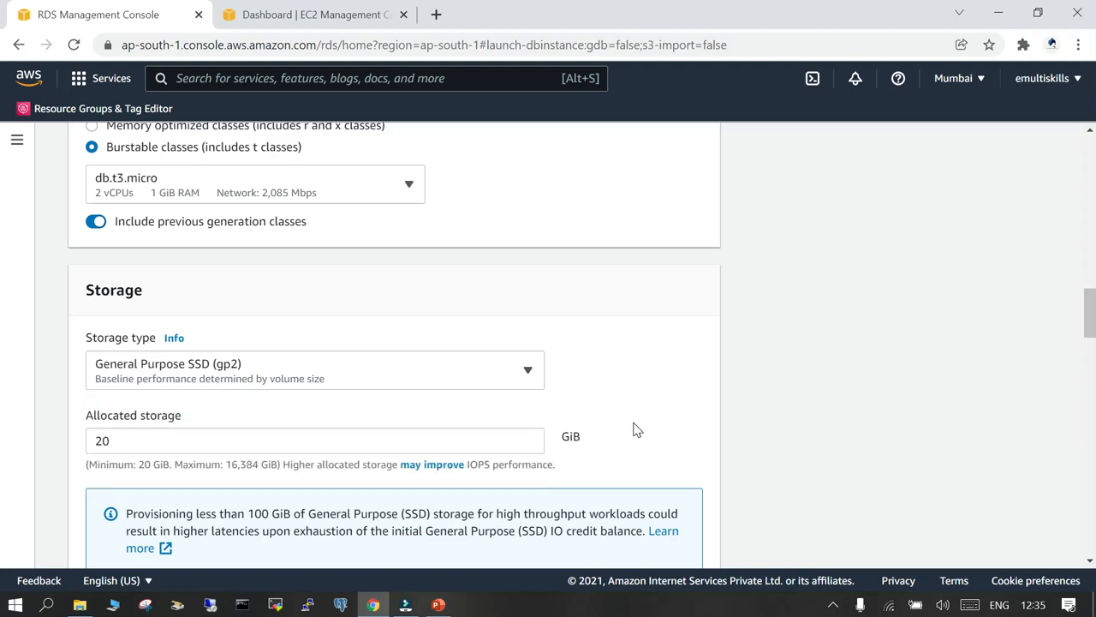
scroll(647, 446, "up", 1)
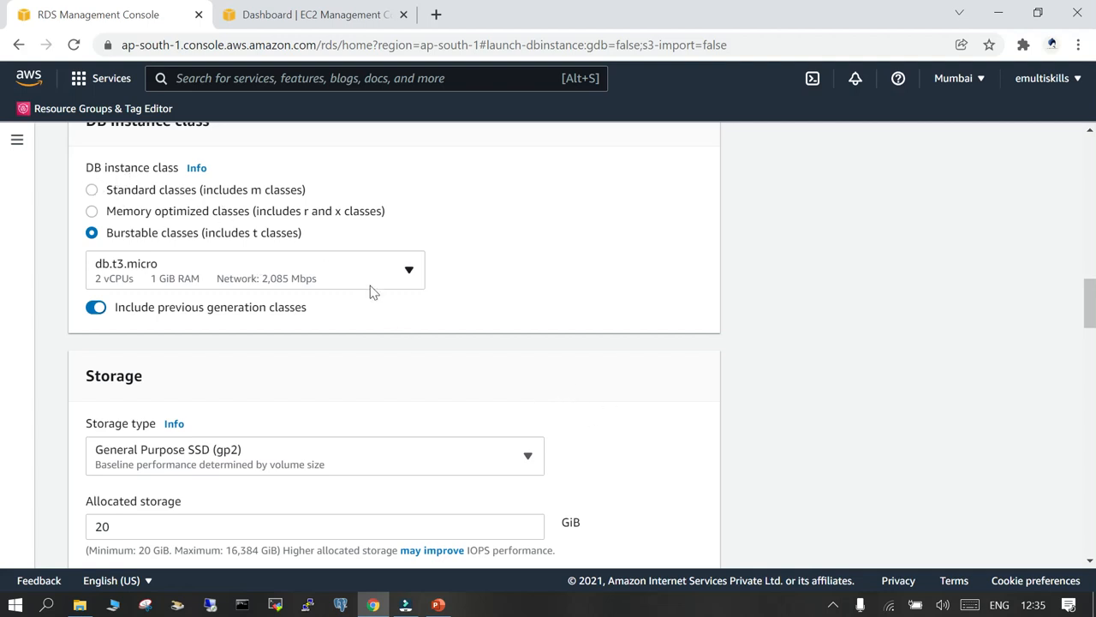
left_click(407, 271)
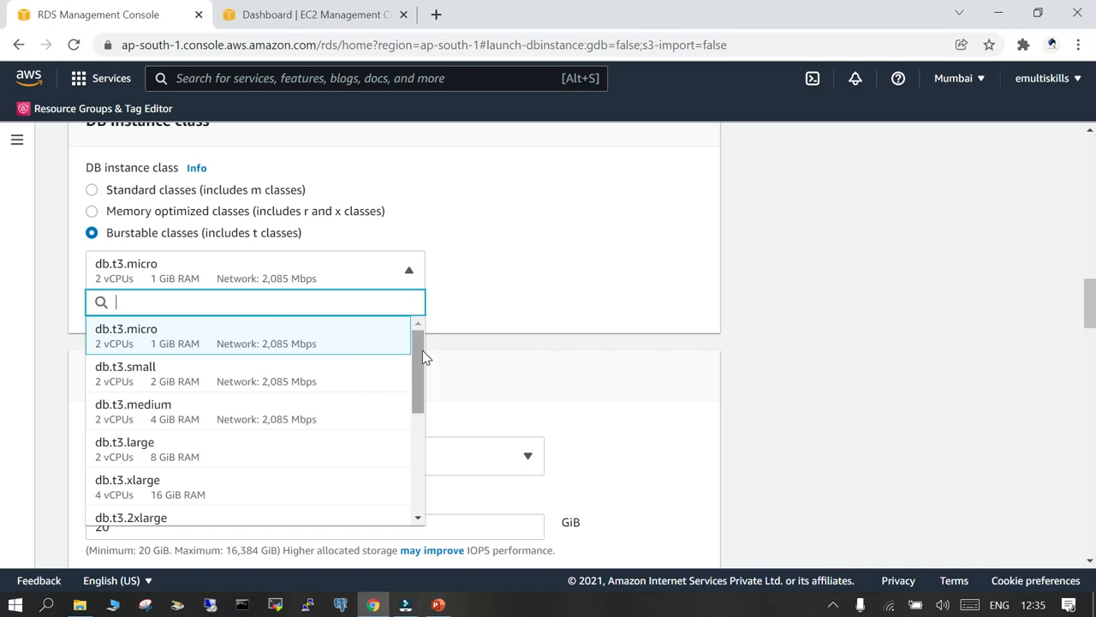
left_click_drag(423, 354, 428, 463)
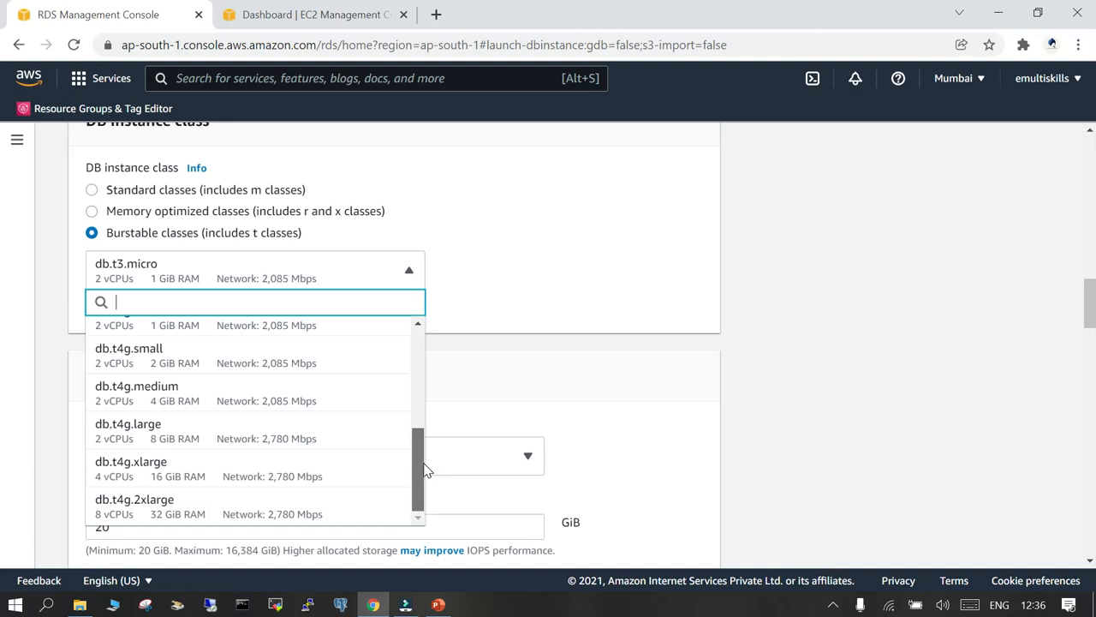
left_click_drag(426, 470, 433, 344)
left_click(614, 264)
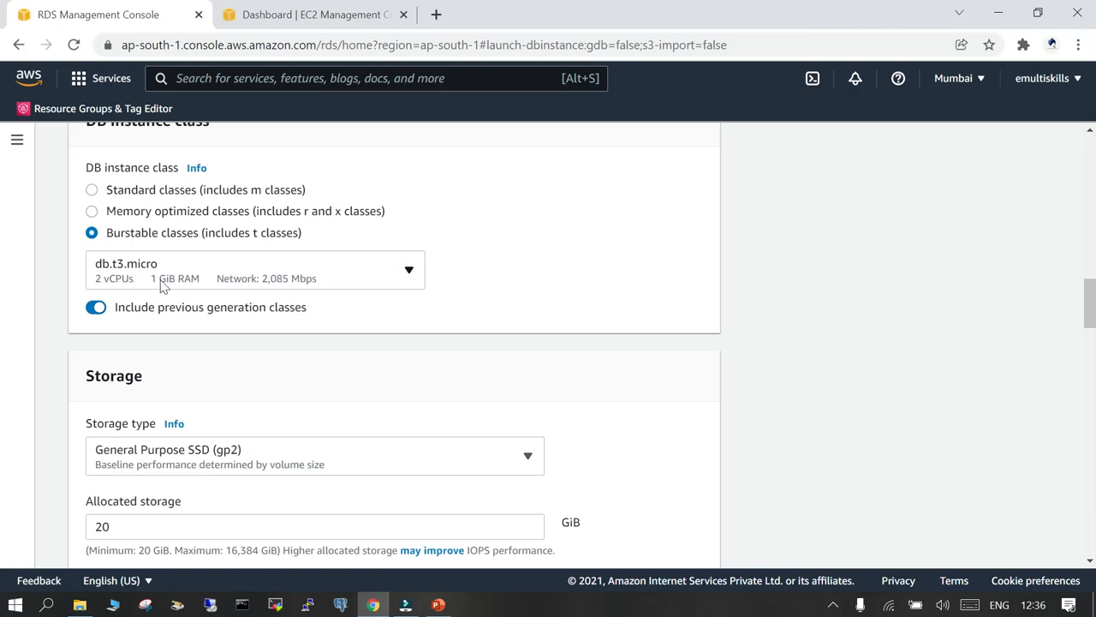
scroll(552, 345, "down", 3)
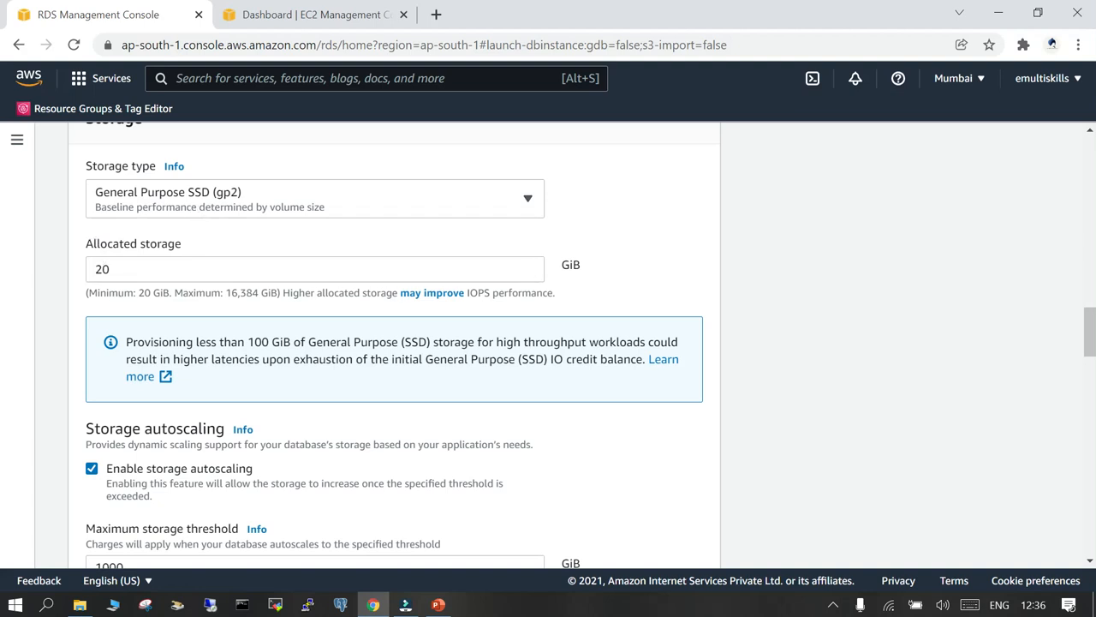
left_click_drag(138, 293, 170, 293)
left_click_drag(225, 293, 280, 293)
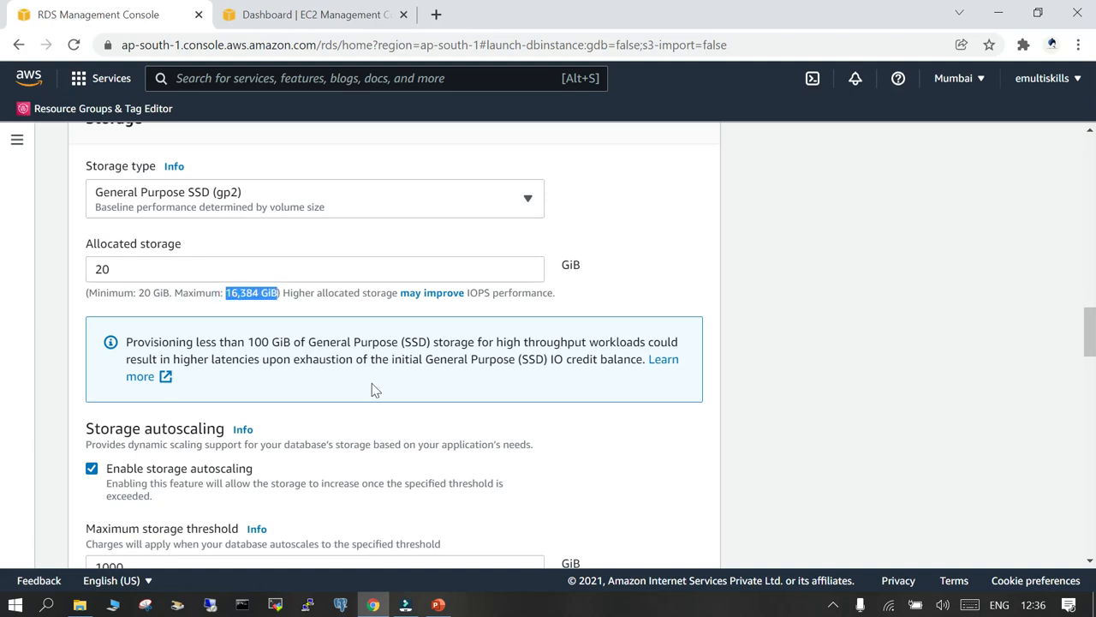
scroll(165, 386, "down", 1)
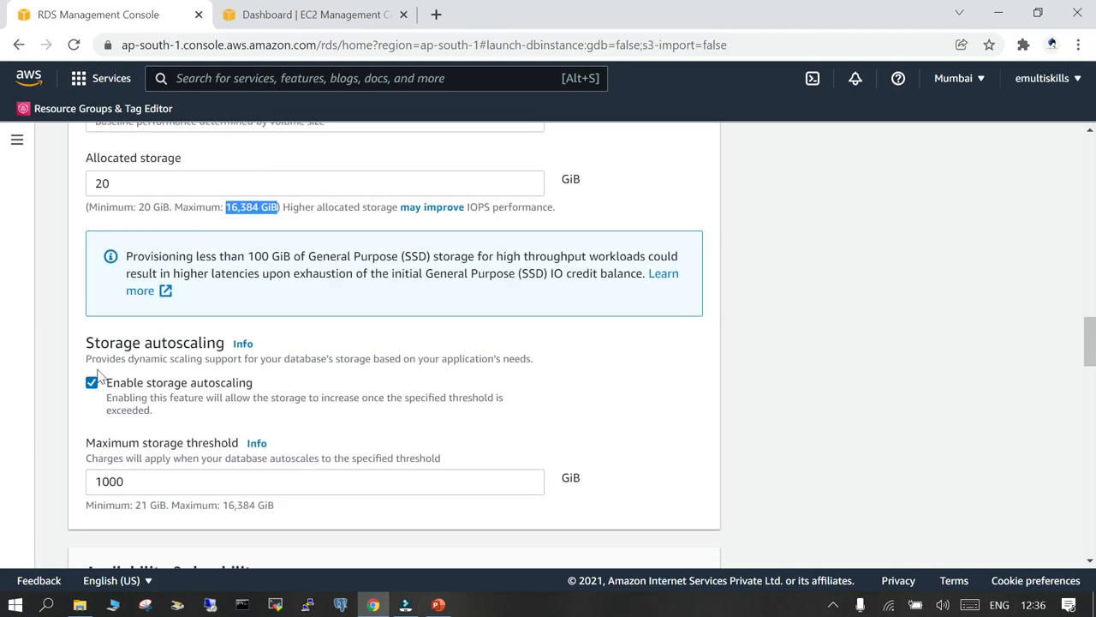
Disable storage autoscaling and leave Multi-AZ deployment without a standby instance.
left_click(92, 383)
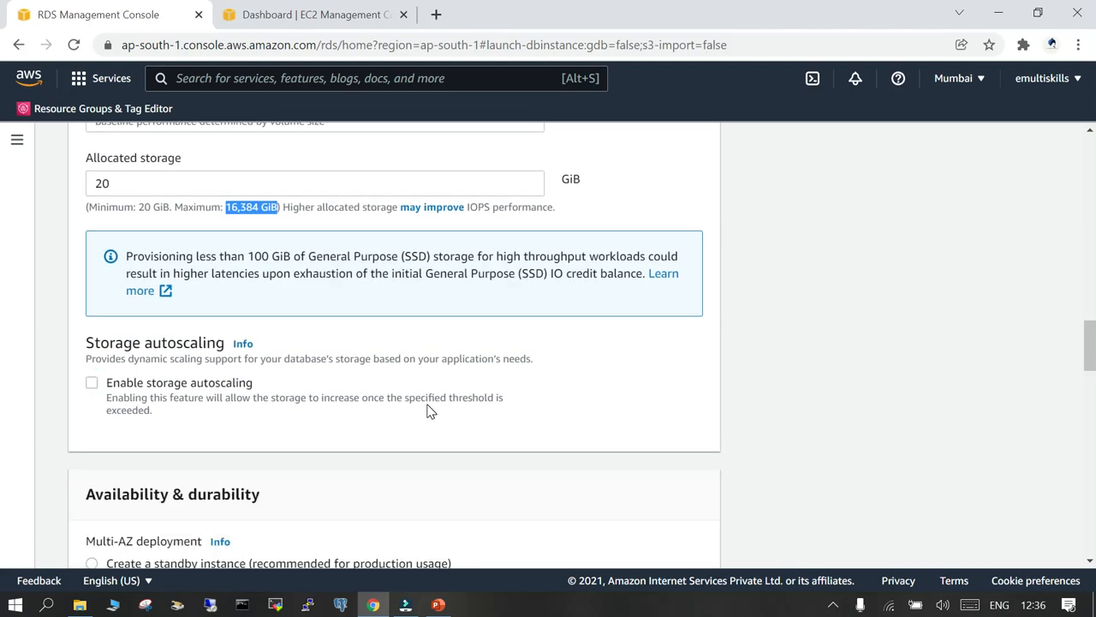
scroll(429, 407, "down", 2)
scroll(428, 408, "down", 1)
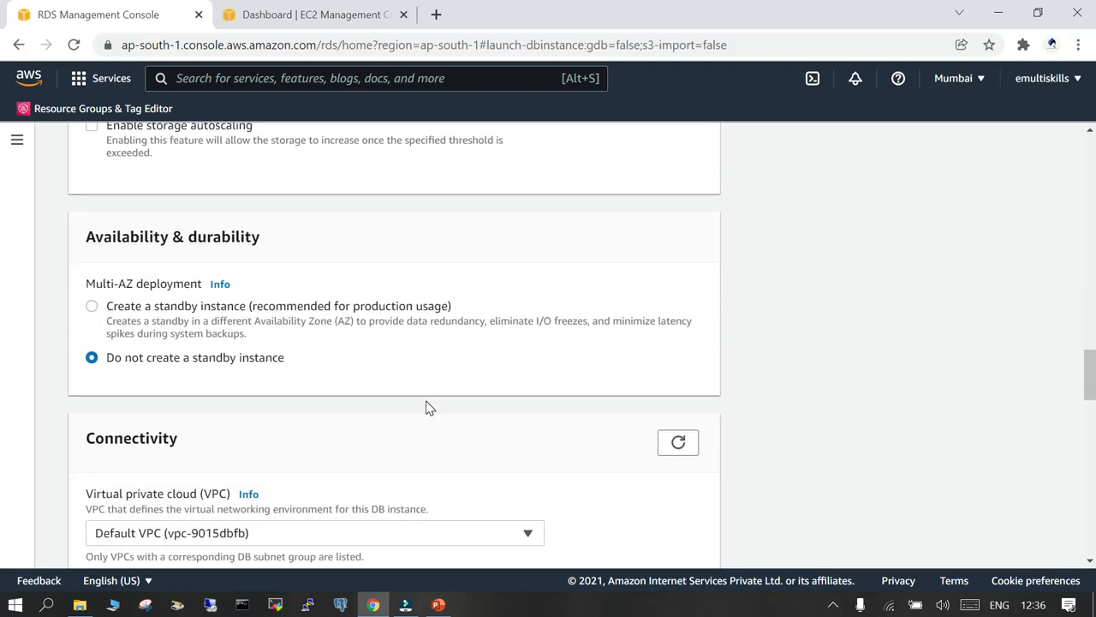
scroll(454, 342, "up", 1)
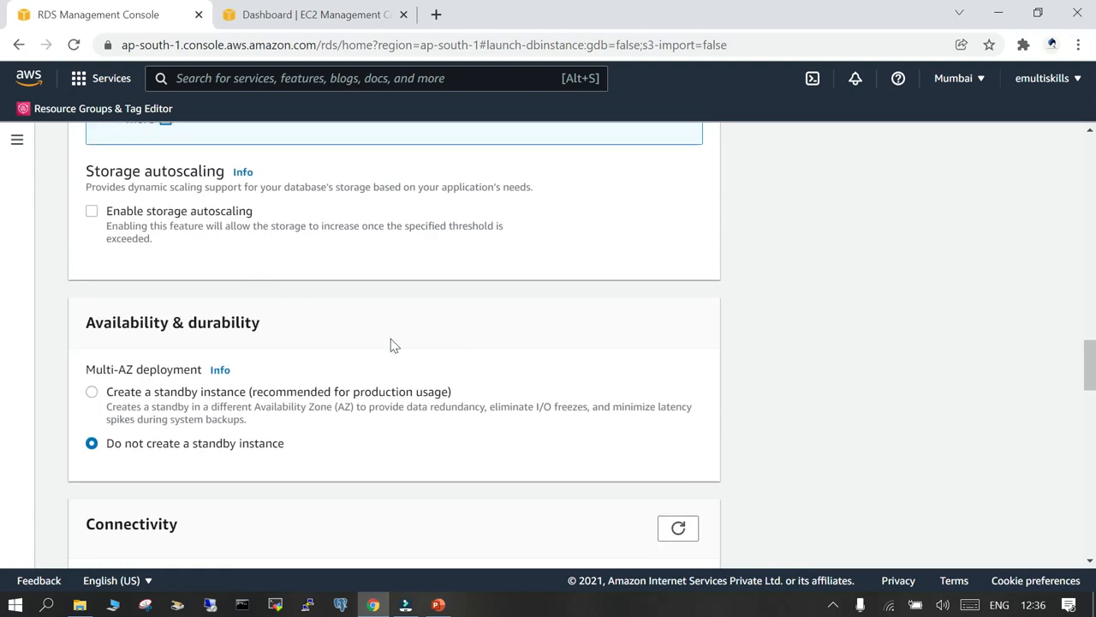
scroll(459, 402, "down", 1)
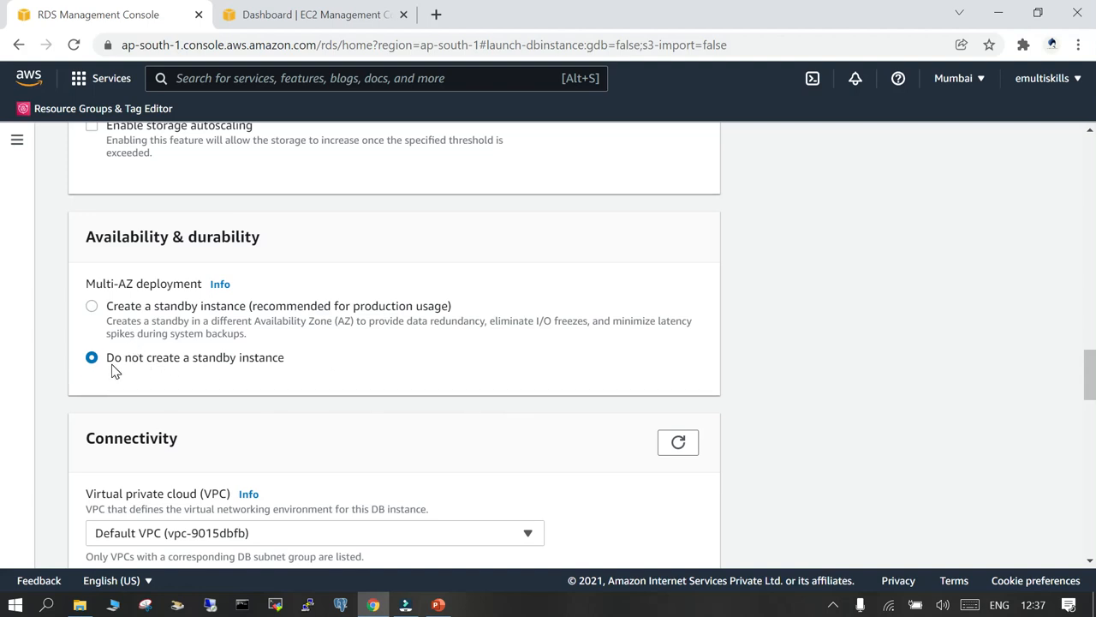
scroll(437, 411, "down", 3)
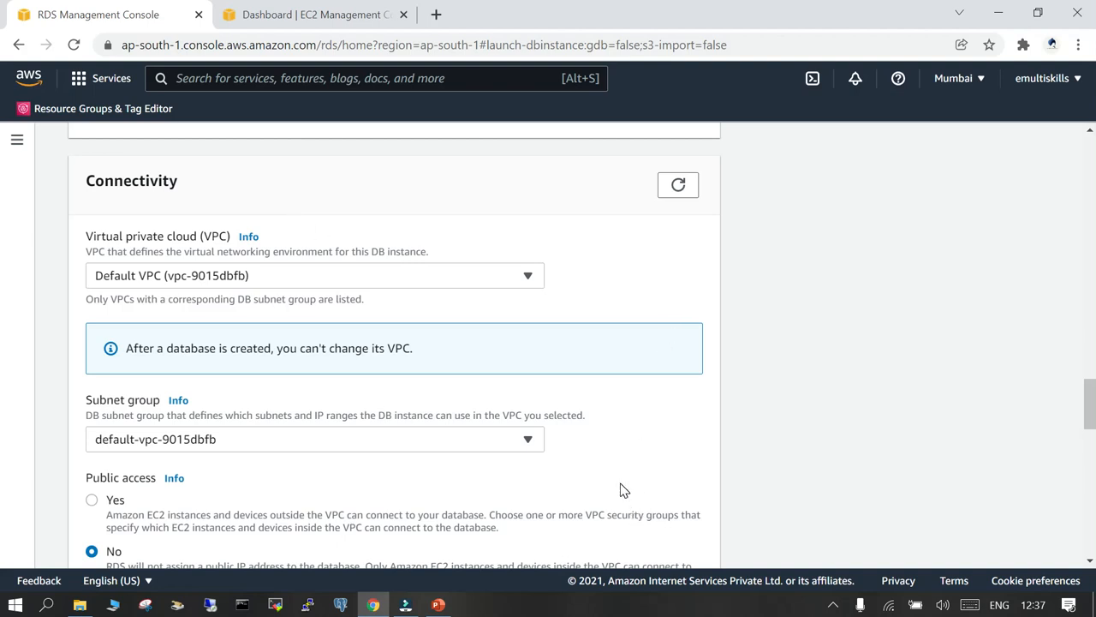
Set Public access to Yes, keeping the existing default VPC security group.
scroll(630, 467, "down", 2)
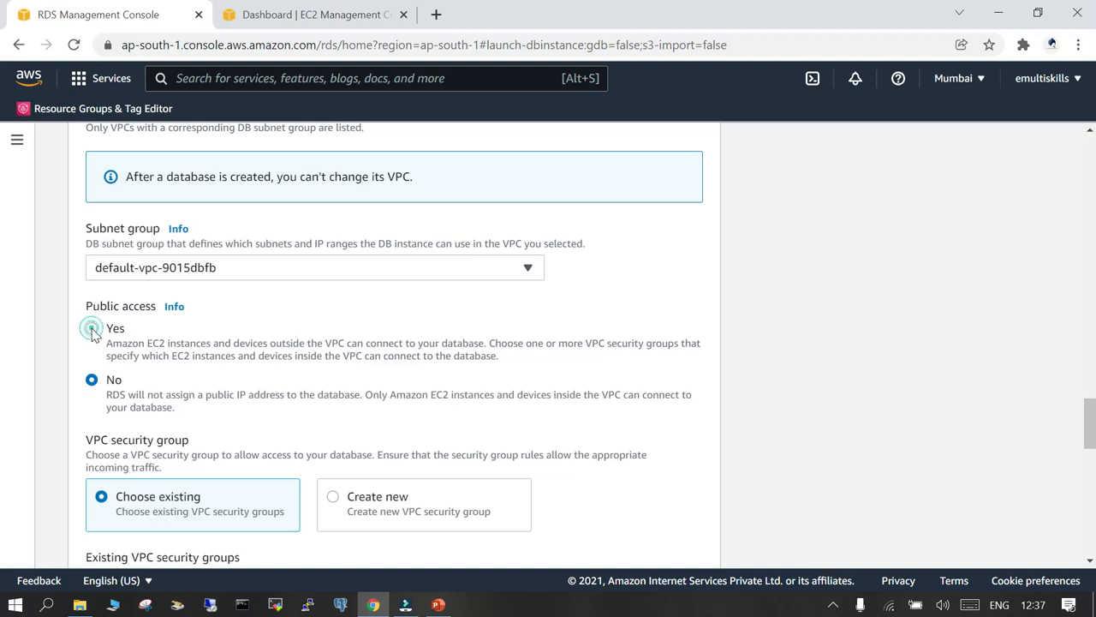
left_click(91, 329)
scroll(610, 400, "down", 1)
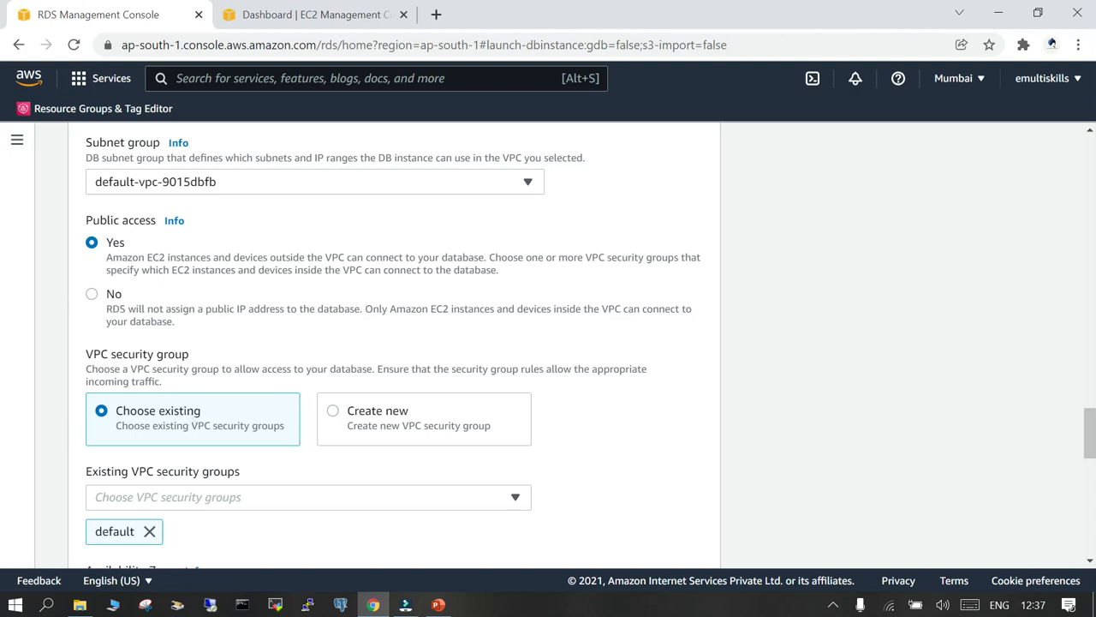
scroll(526, 360, "down", 1)
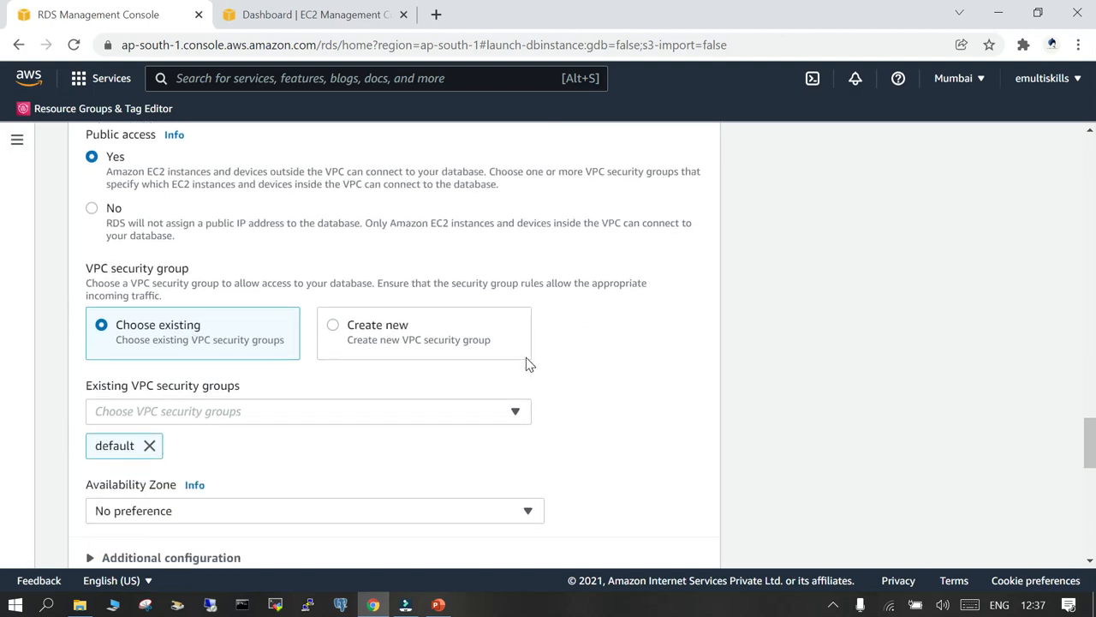
scroll(664, 370, "down", 2)
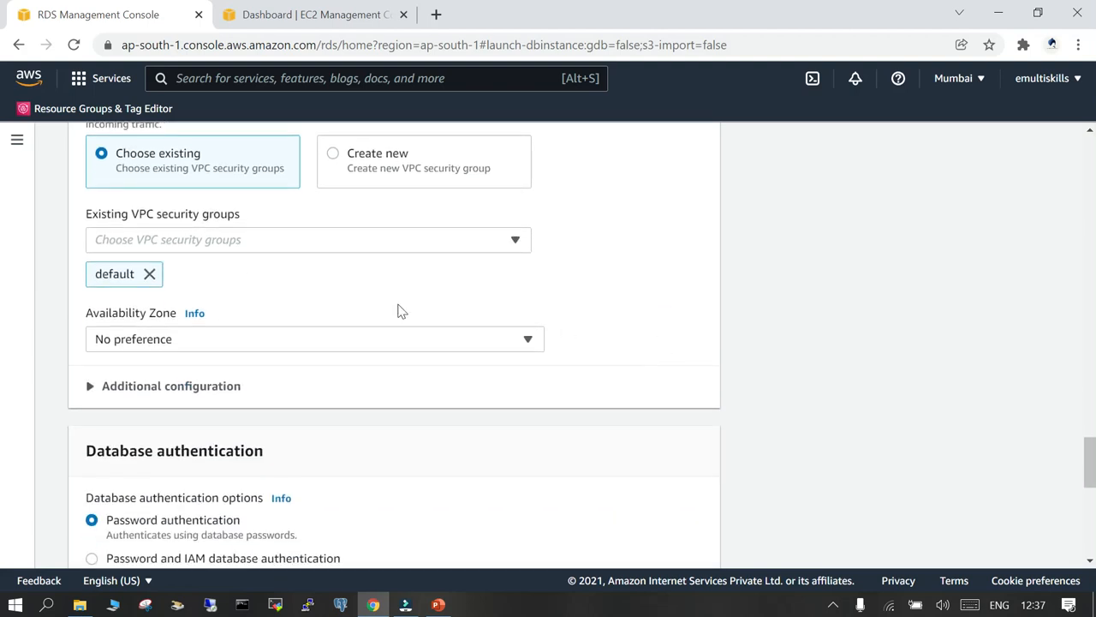
left_click(526, 342)
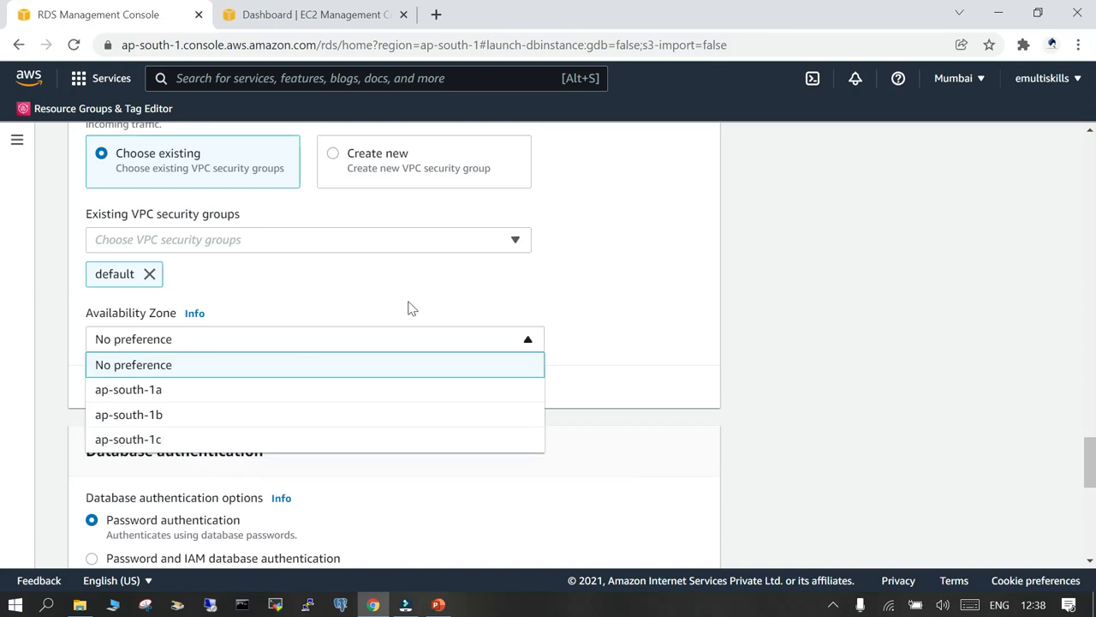
Keep zone No preference and region Mumbai, and reveal connectivity extras showing port 5432.
left_click(618, 288)
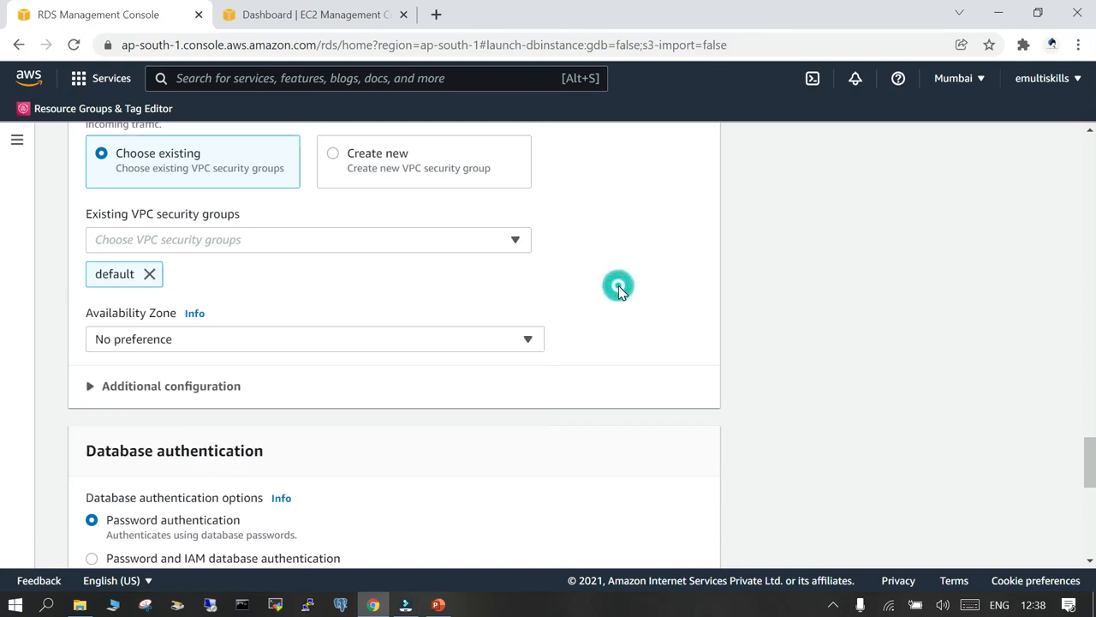
left_click(982, 80)
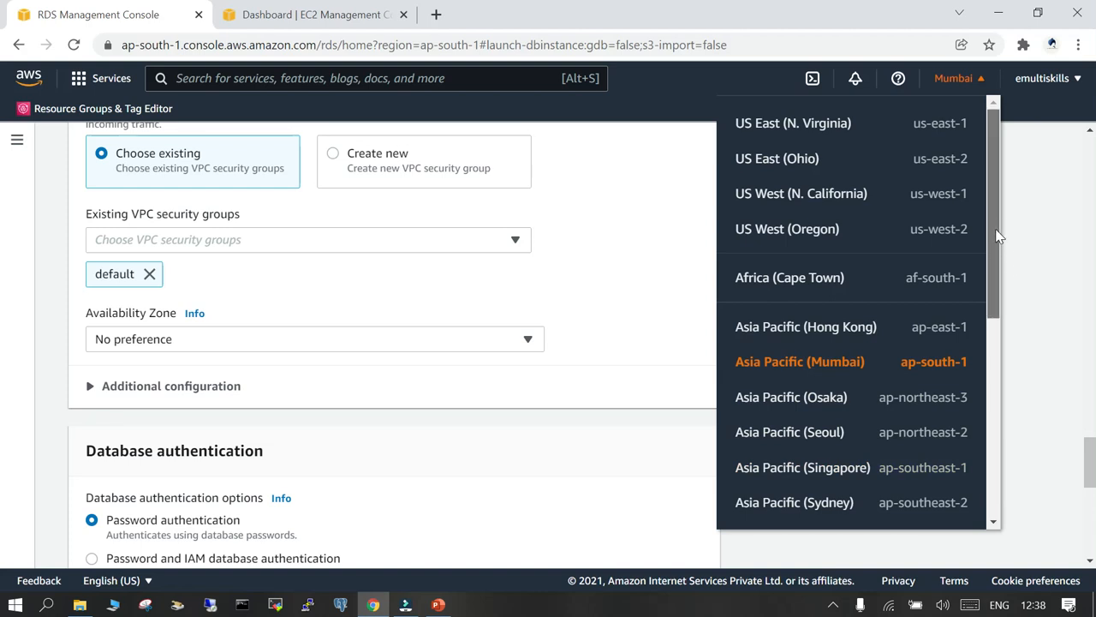
mouse_move(995, 238)
left_mouse_down()
mouse_move(996, 406)
mouse_move(999, 225)
left_mouse_up()
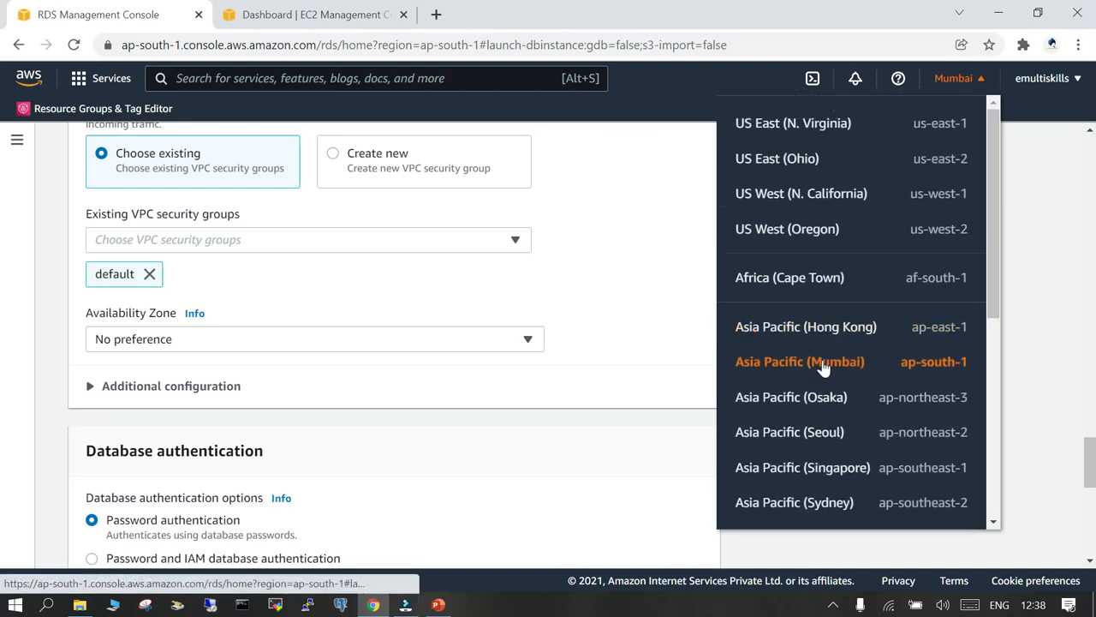
left_click(1070, 298)
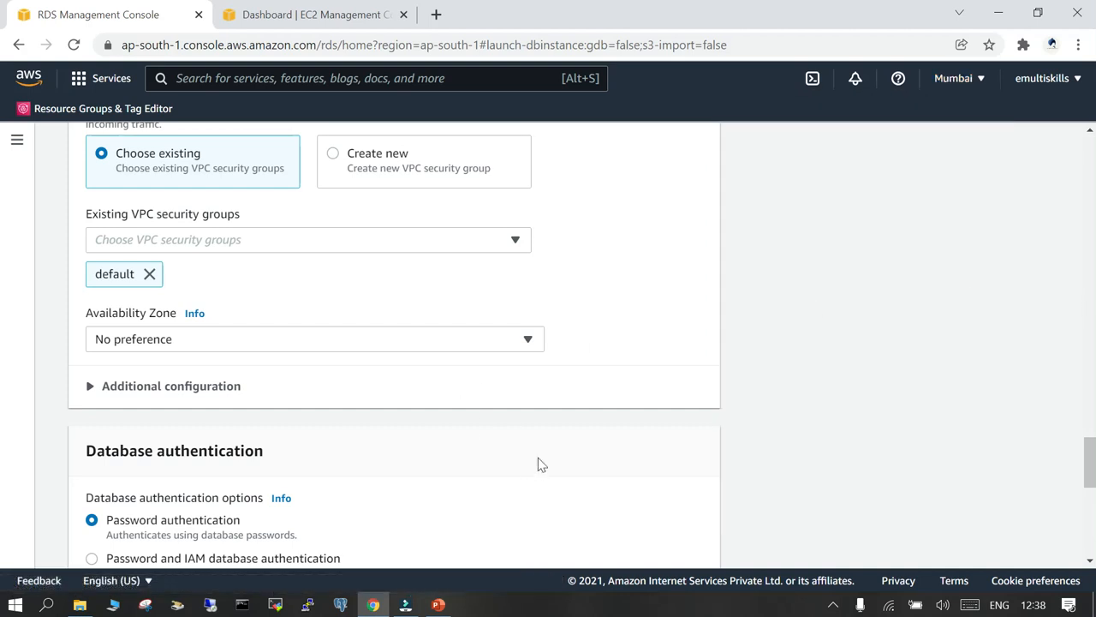
scroll(504, 441, "down", 1)
left_click(88, 300)
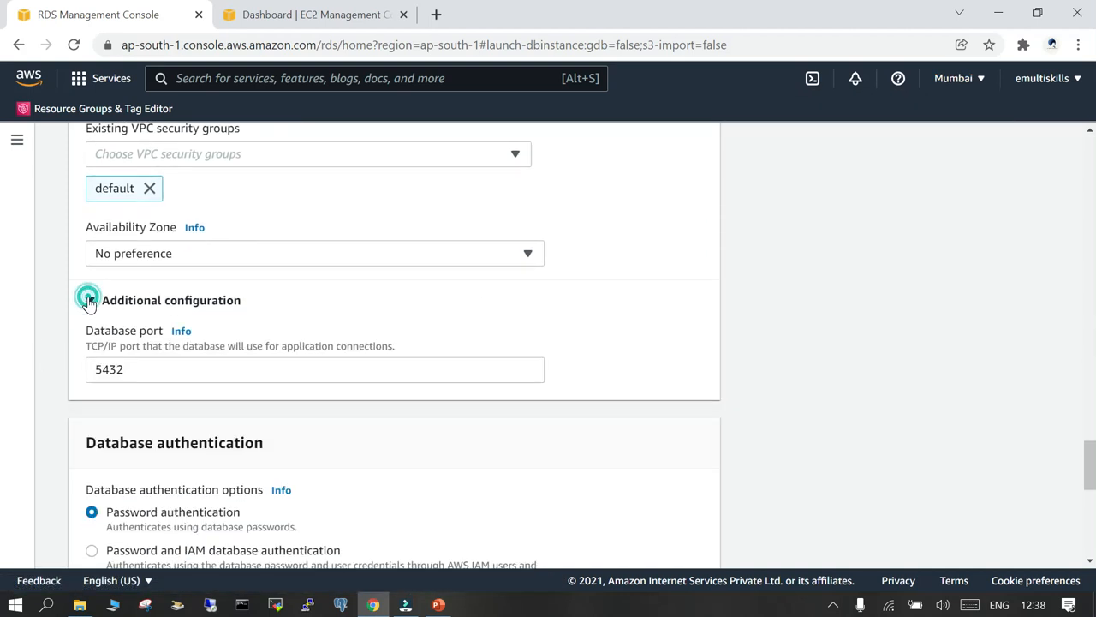
Expand the additional database configuration and disable automated backups.
scroll(528, 369, "down", 1)
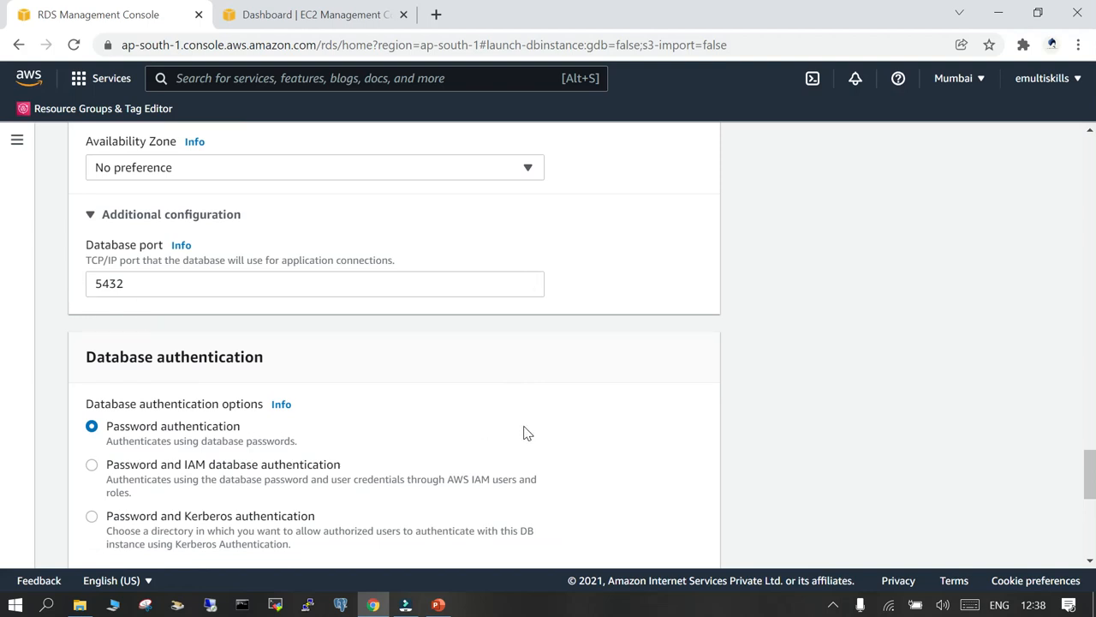
scroll(523, 431, "down", 2)
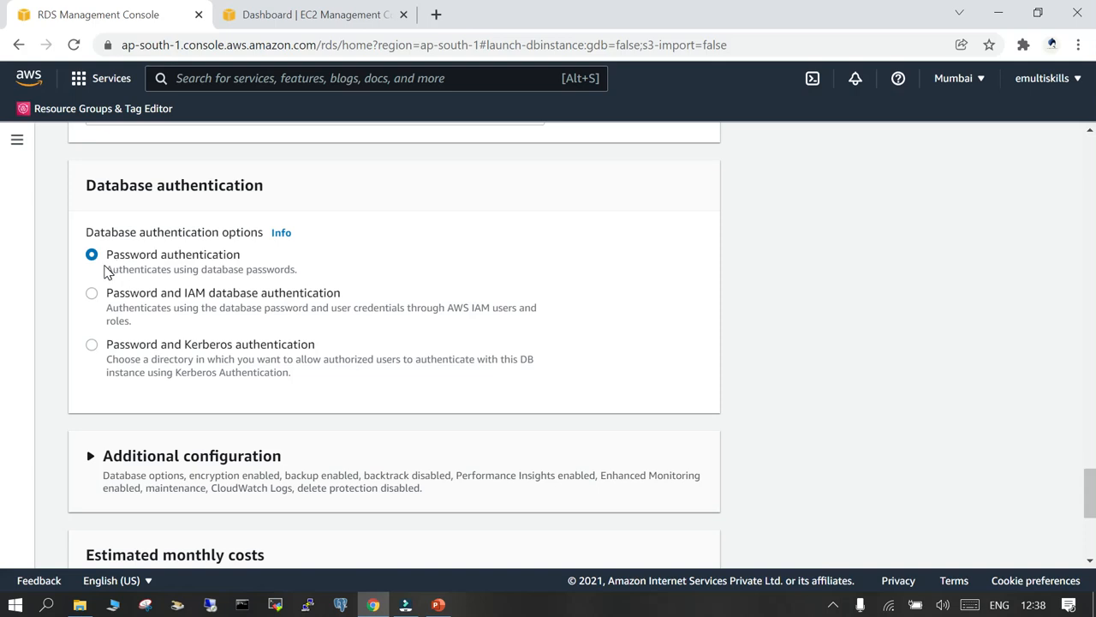
scroll(599, 377, "down", 2)
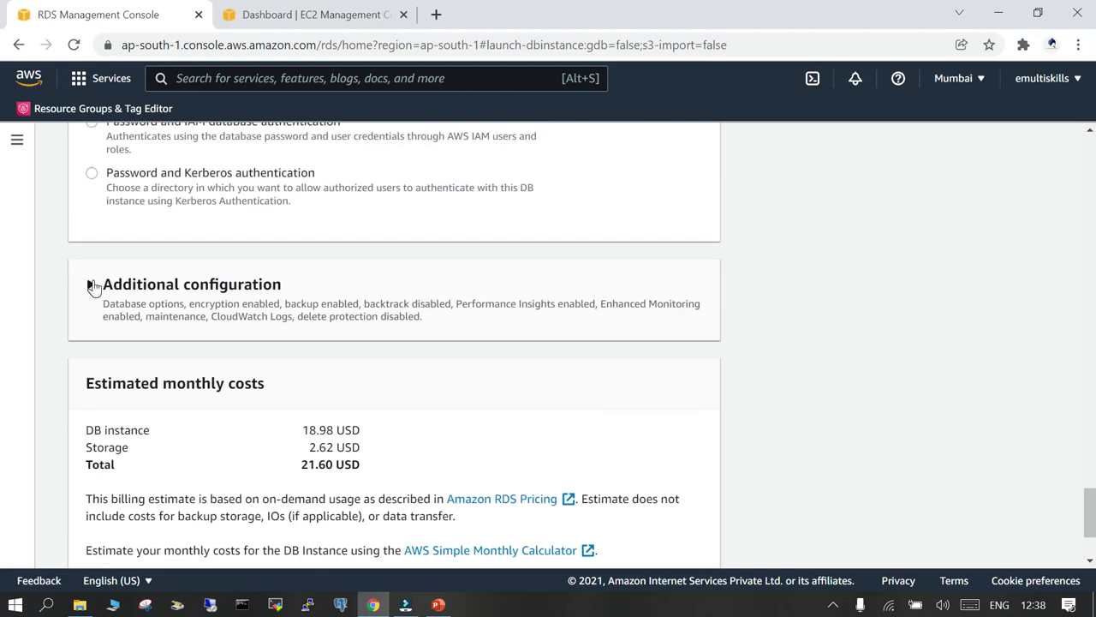
left_click(92, 286)
scroll(698, 408, "down", 2)
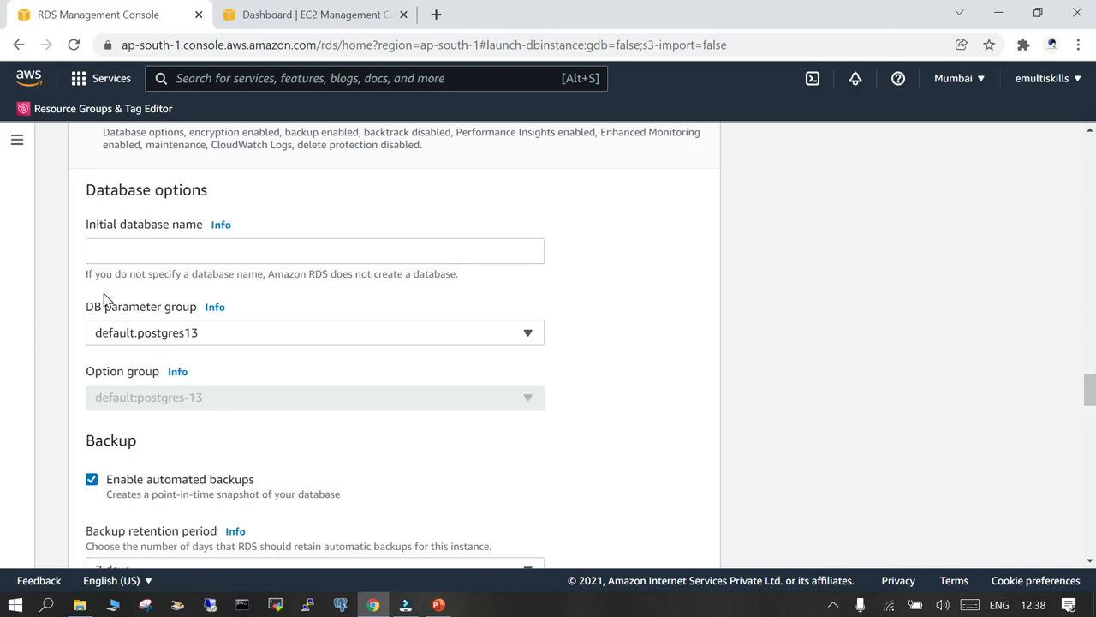
scroll(479, 420, "down", 2)
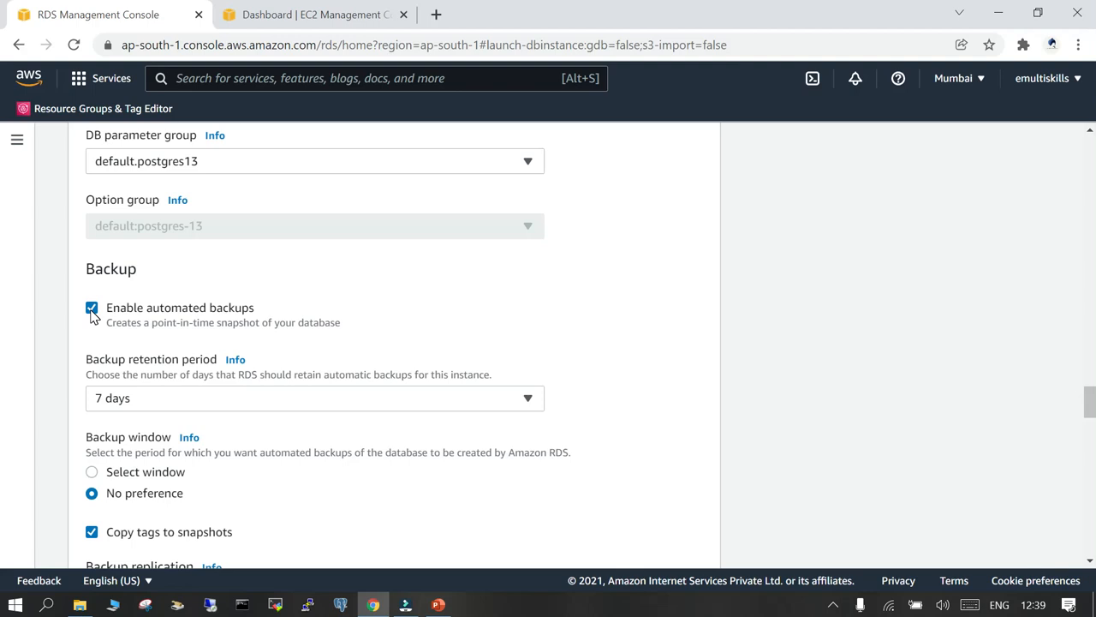
left_click(92, 310)
Leave Performance Insights retention at Default (7 days) after briefly trying Long Term Retention.
scroll(326, 377, "down", 1)
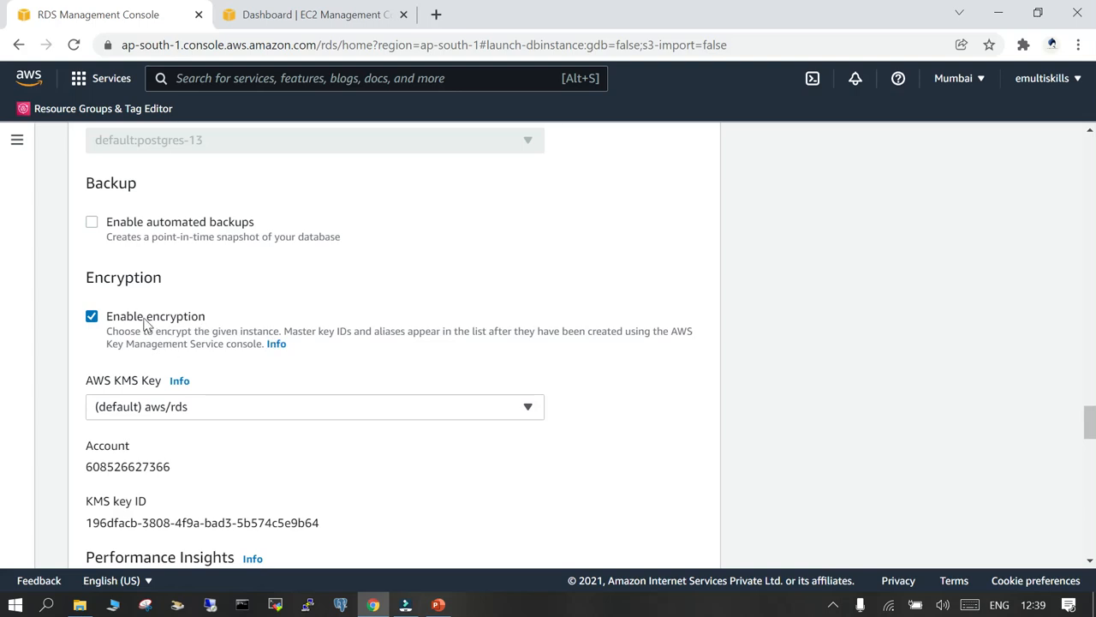
scroll(421, 385, "down", 1)
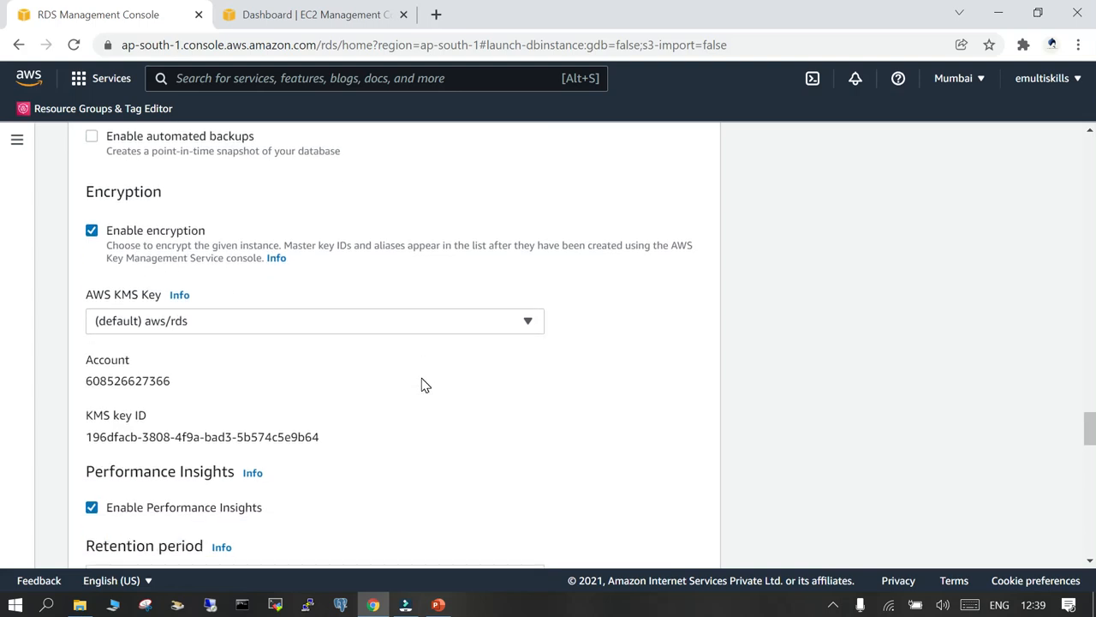
scroll(421, 385, "down", 1)
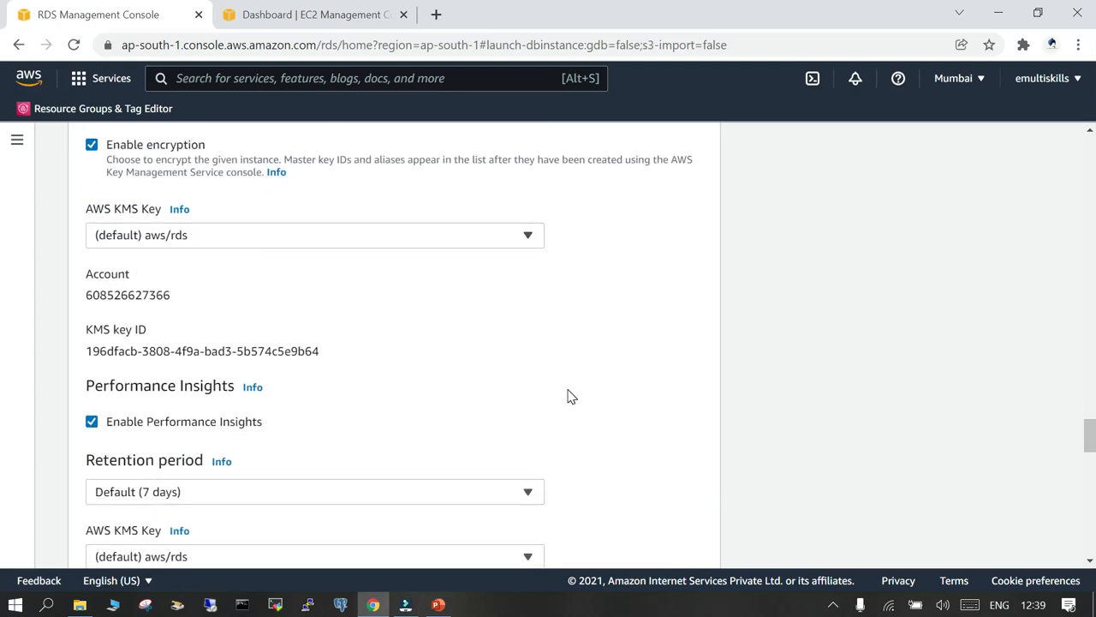
scroll(571, 396, "down", 1)
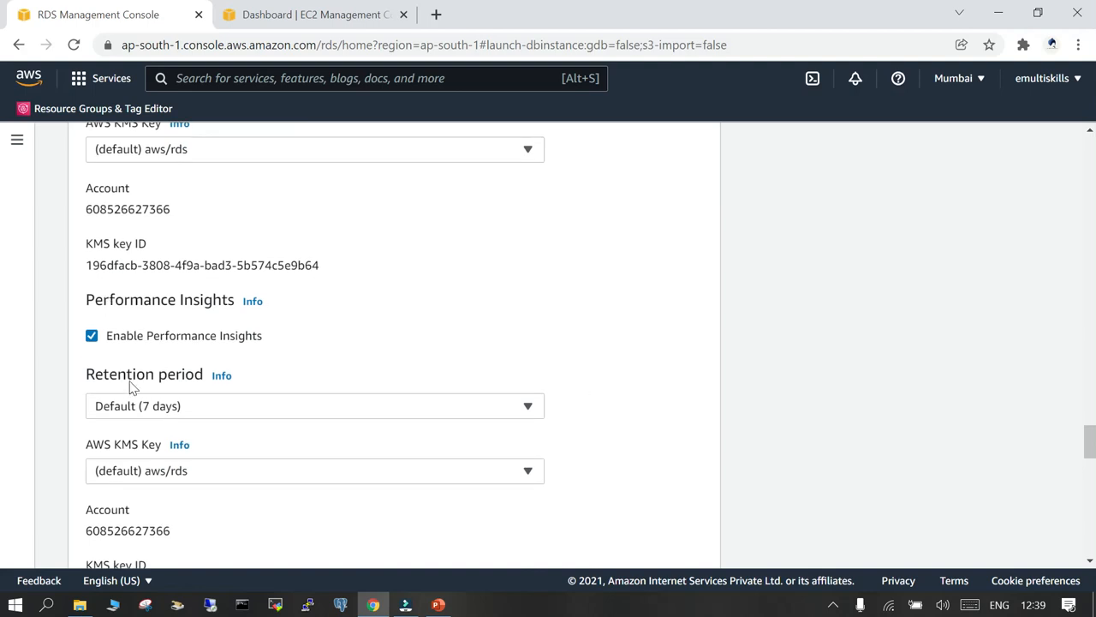
scroll(362, 384, "down", 1)
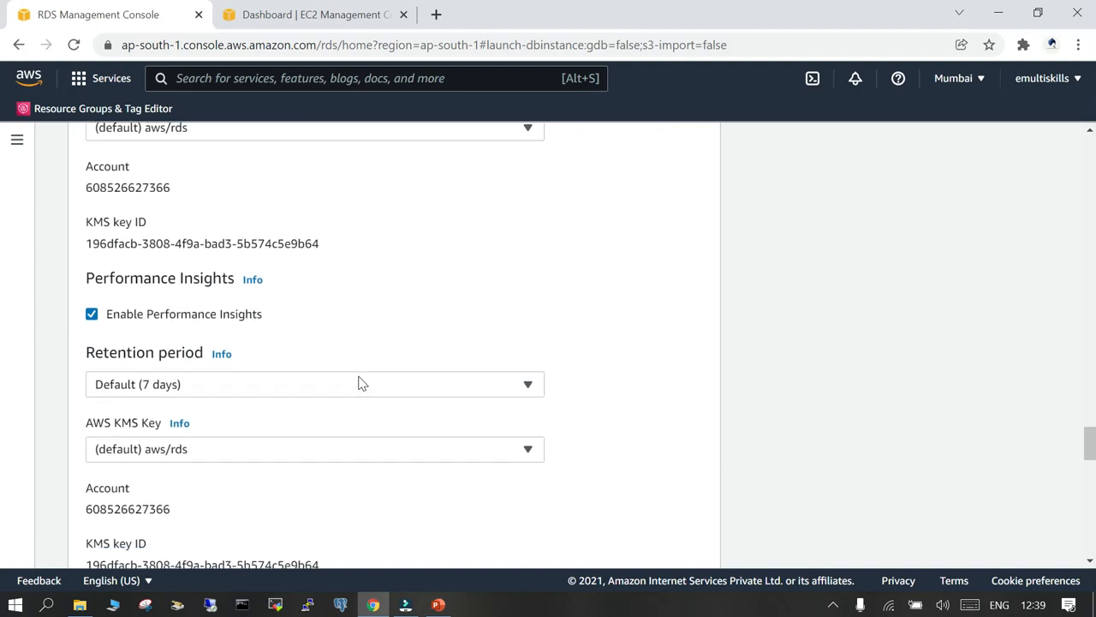
scroll(362, 383, "down", 1)
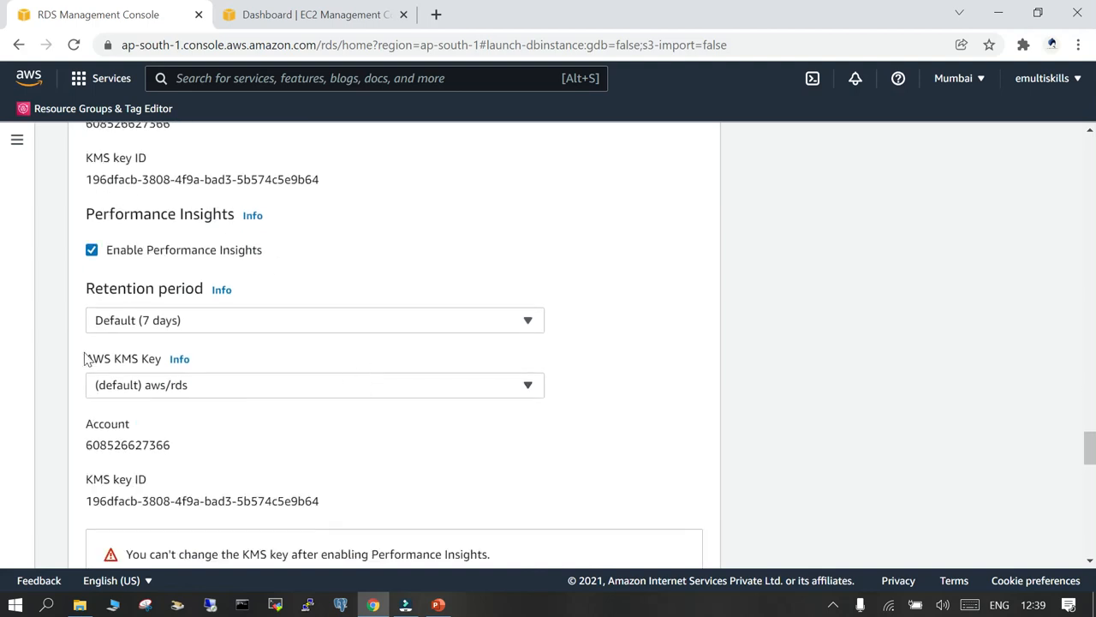
left_click(530, 324)
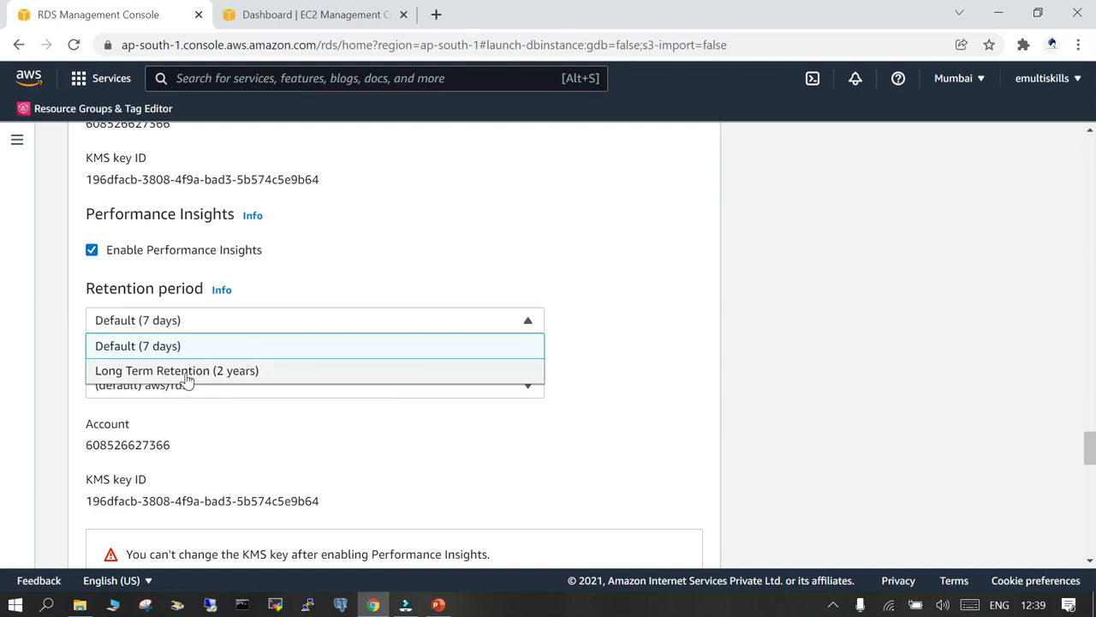
left_click(187, 379)
left_click(528, 321)
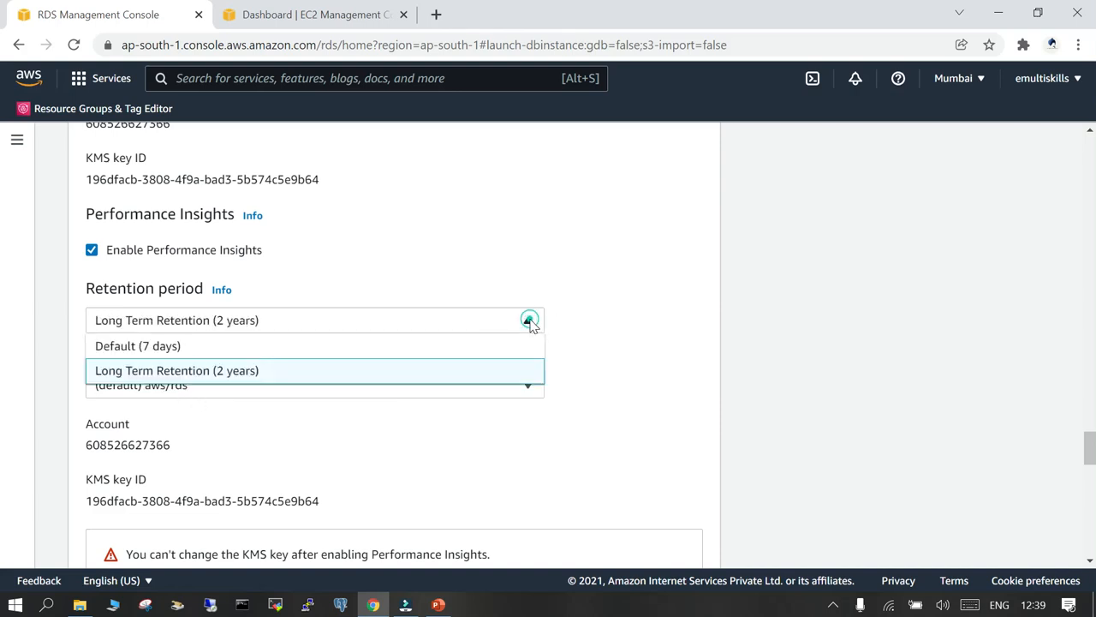
left_click(128, 346)
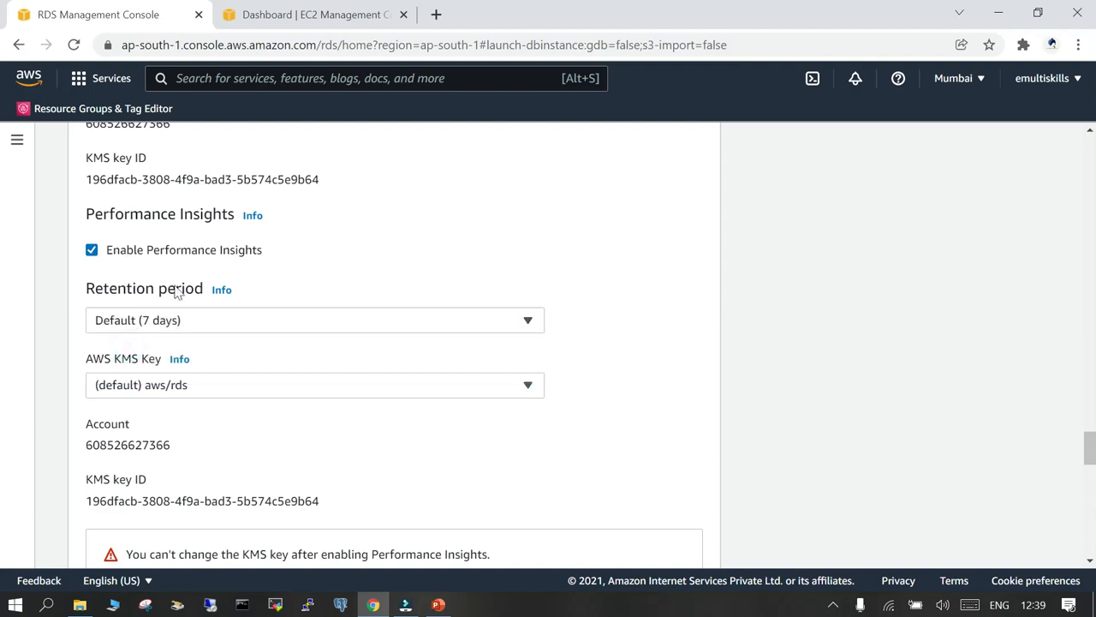
scroll(691, 411, "down", 5)
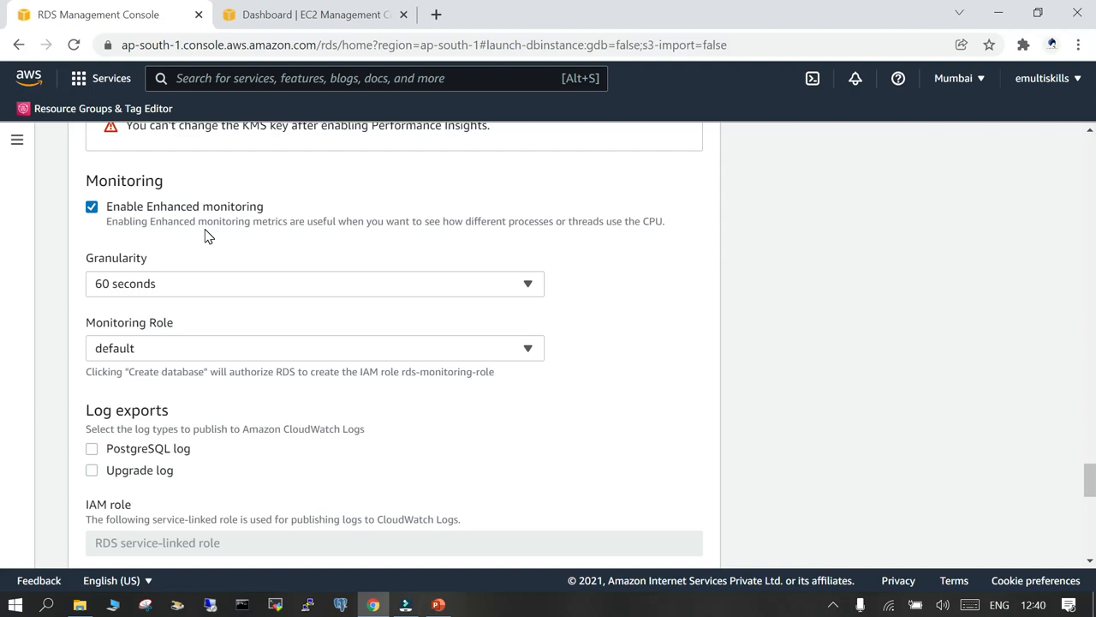
Export PostgreSQL and Upgrade logs to CloudWatch and turn off auto minor version upgrade.
scroll(619, 382, "down", 2)
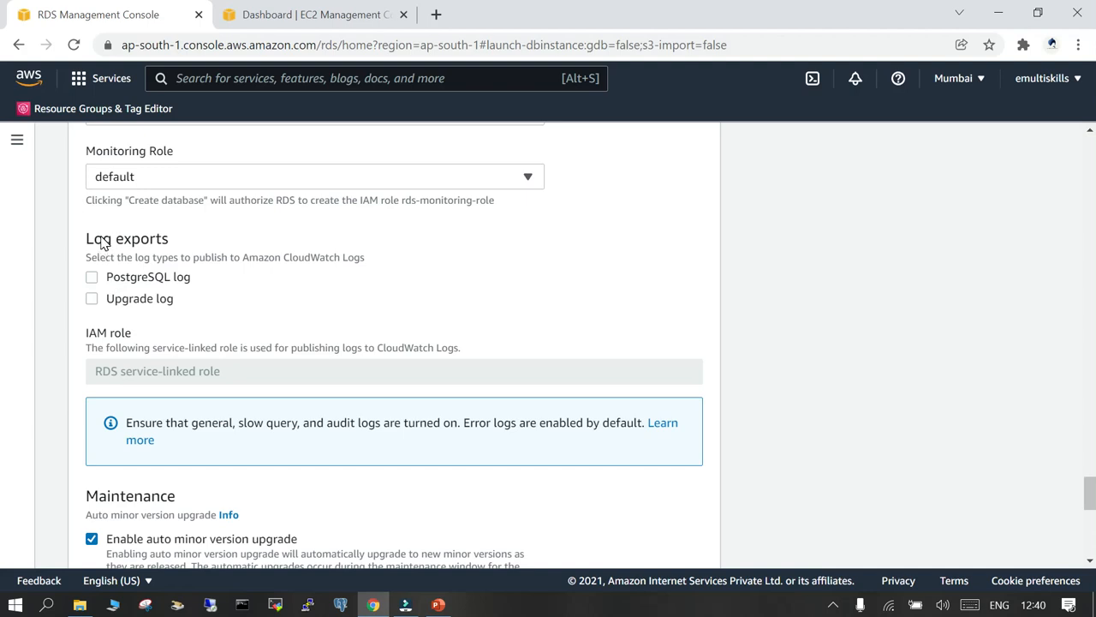
left_click(91, 277)
left_click(92, 299)
scroll(445, 372, "down", 3)
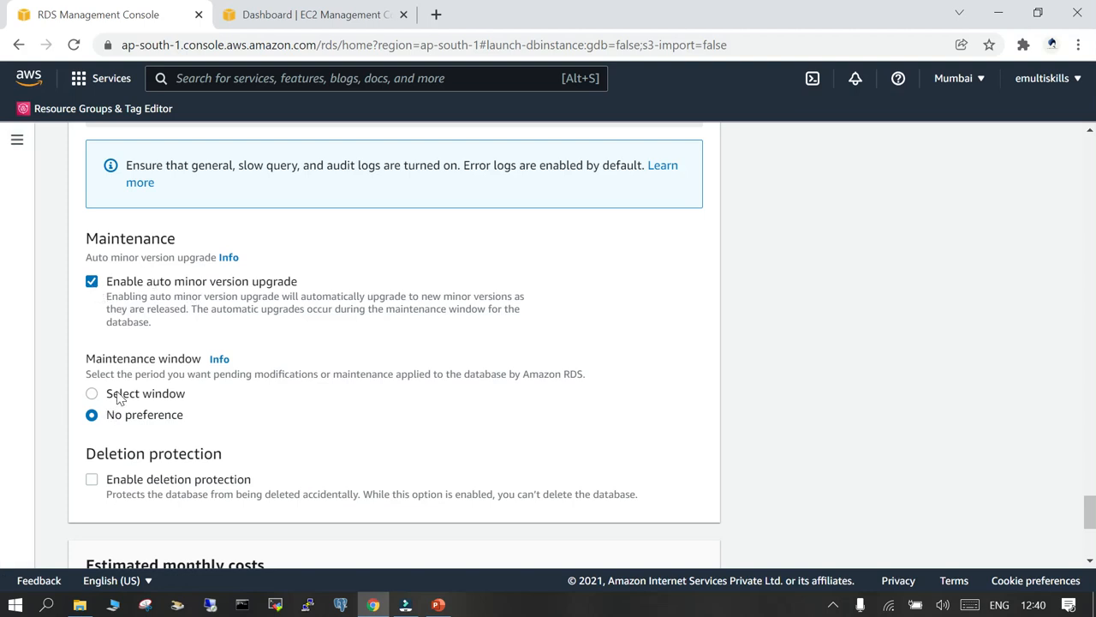
left_click(92, 281)
scroll(502, 441, "down", 4)
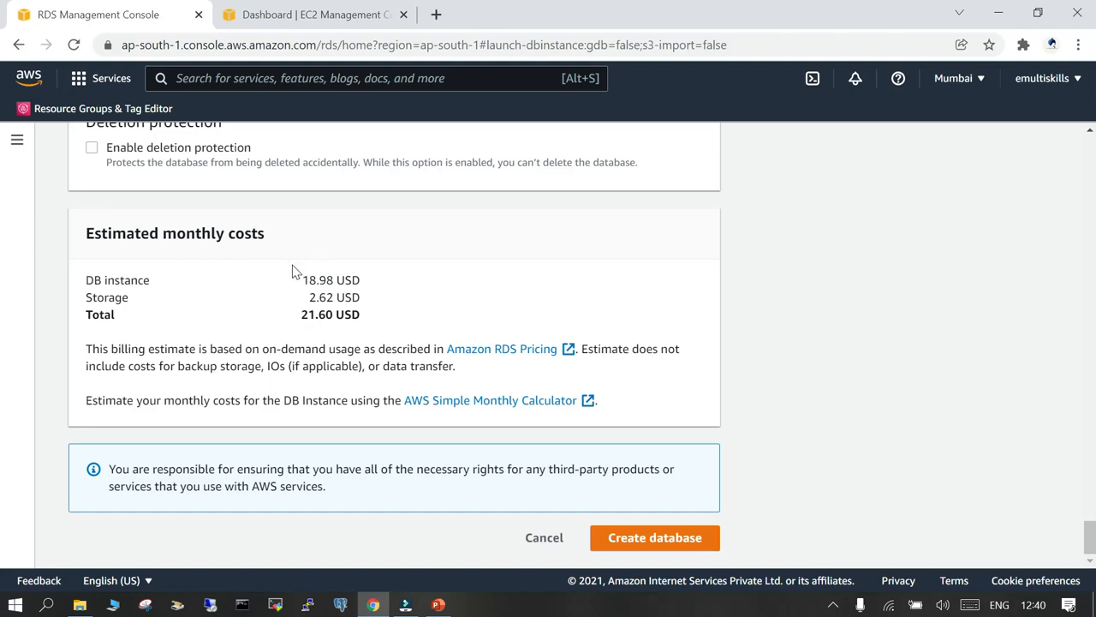
Create the database and open database-1's details, dismissing the creation banner.
left_click(630, 537)
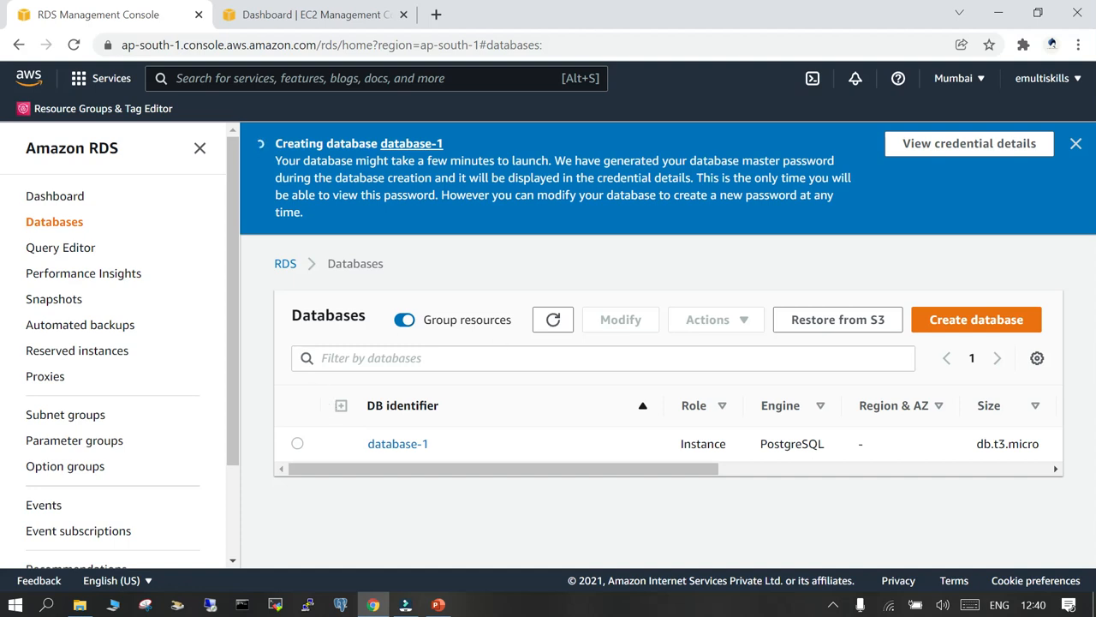
left_click(382, 445)
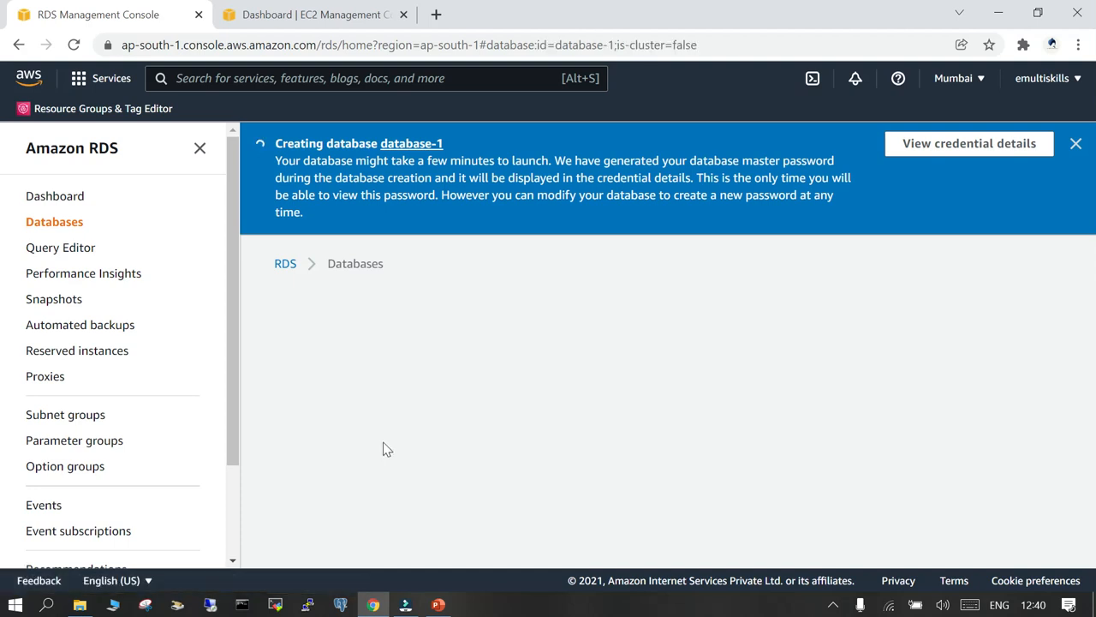
left_click(1075, 144)
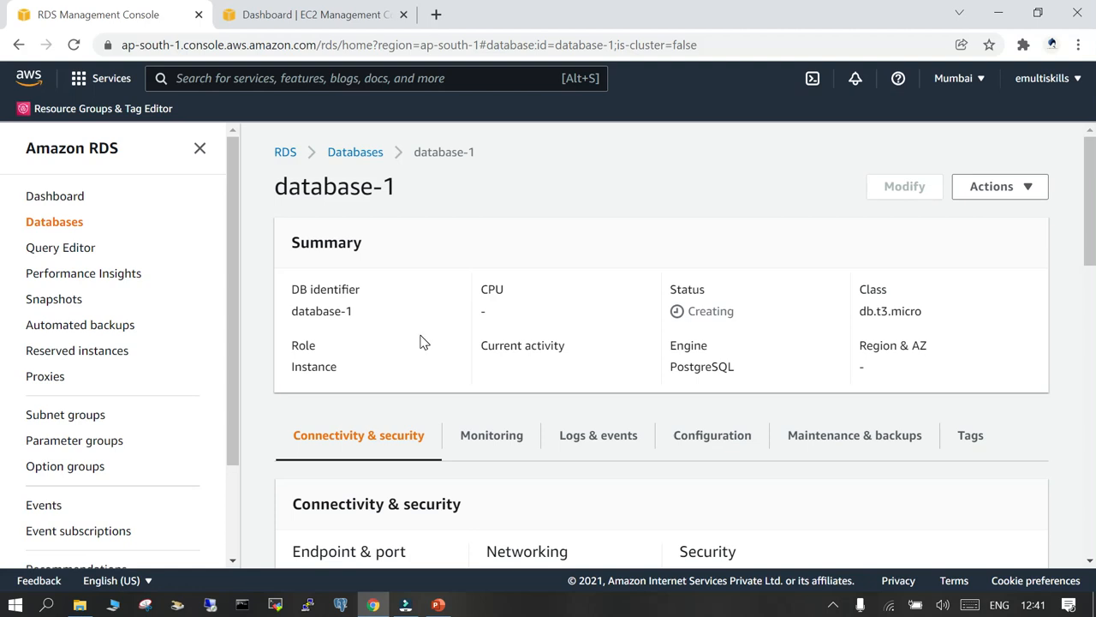
Review database-1's connectivity and security: zone ap-south-1c, default security group.
scroll(692, 418, "down", 2)
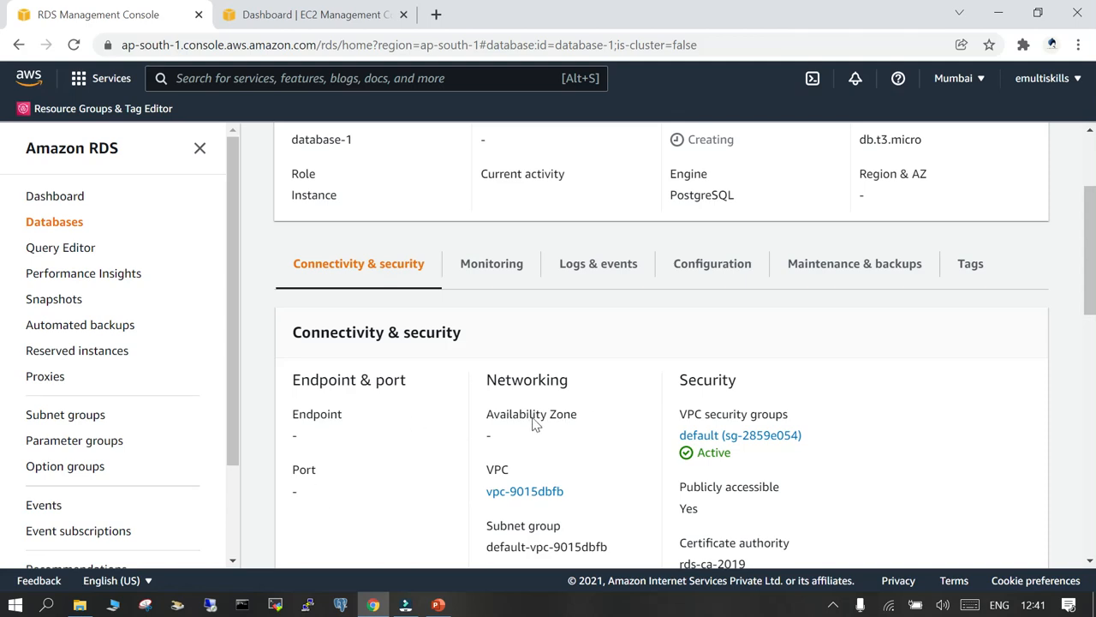
scroll(610, 493, "down", 2)
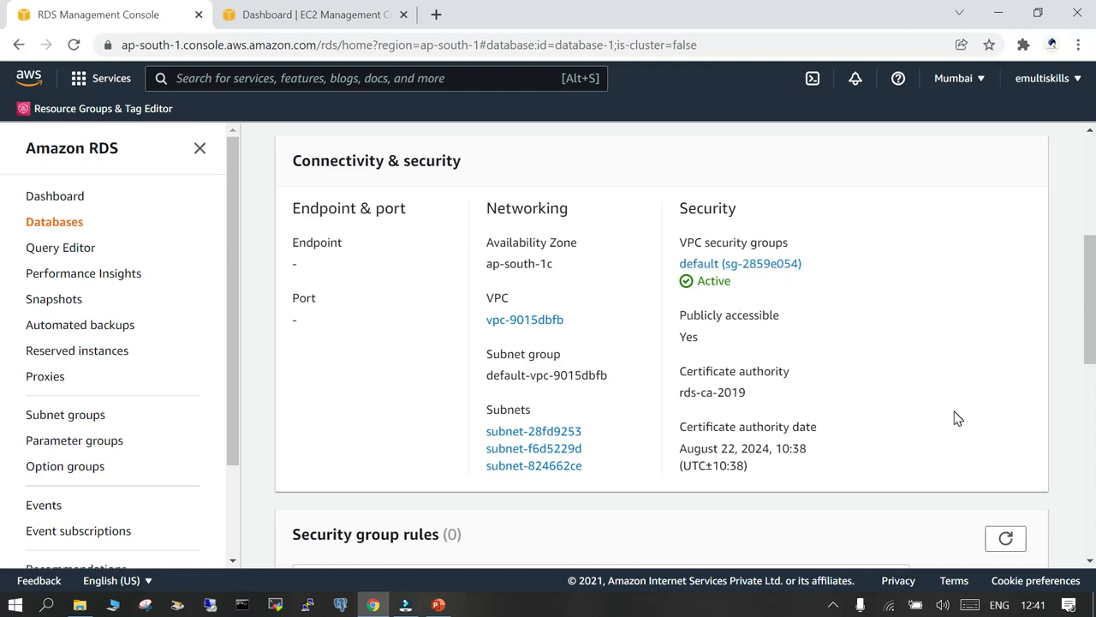
scroll(958, 418, "down", 3)
scroll(958, 418, "up", 5)
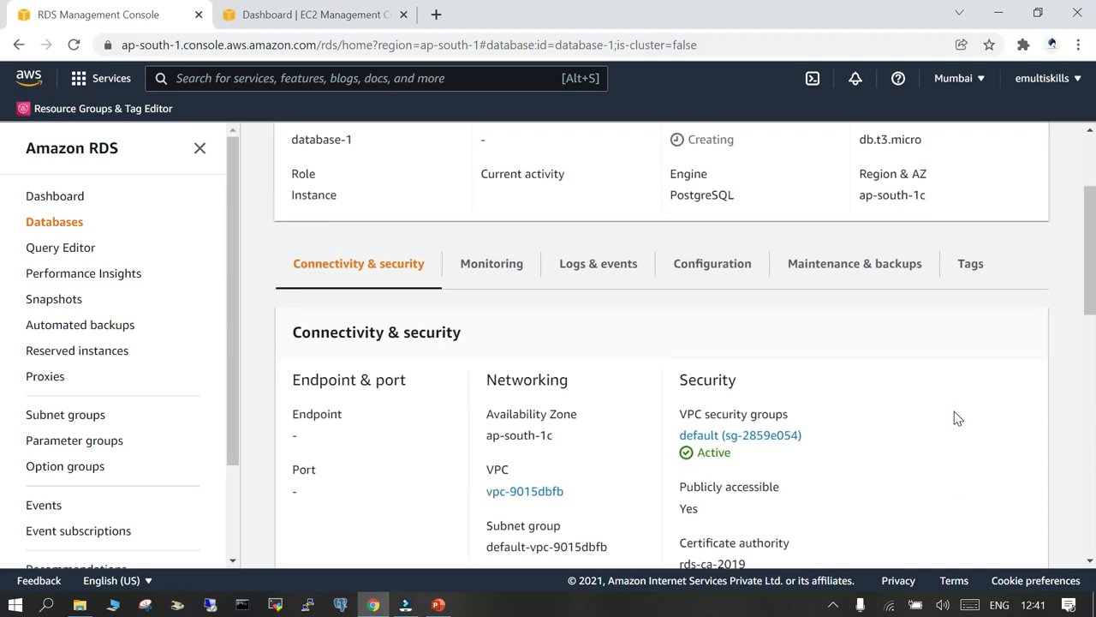
left_click(493, 264)
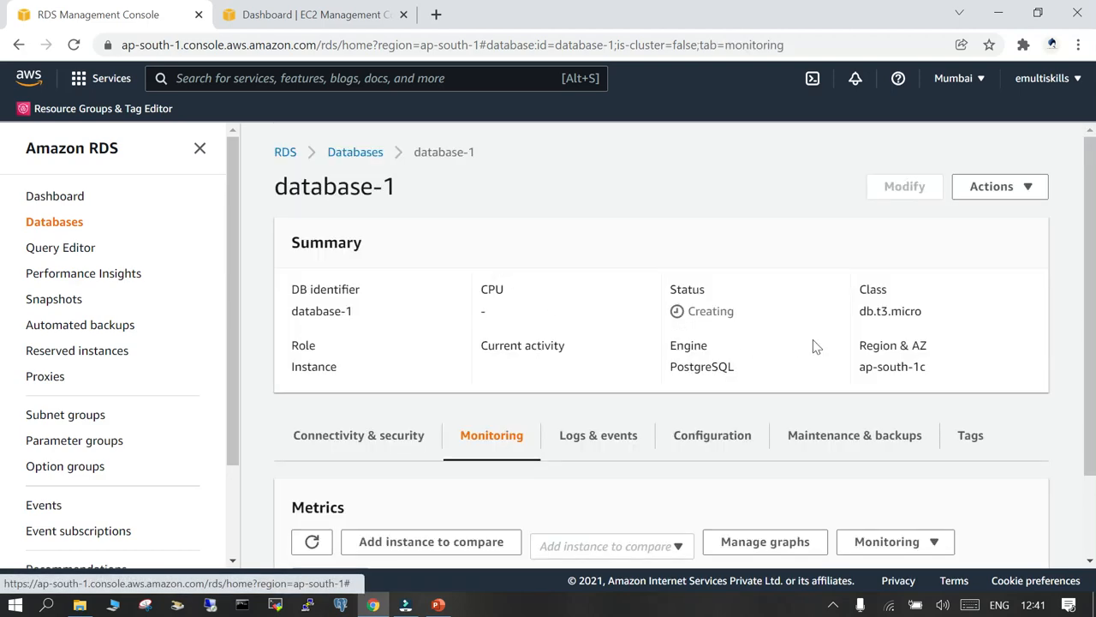
Scan the first page of database-1's CloudWatch graphs and move to page 2.
scroll(810, 325, "down", 1)
scroll(1036, 428, "down", 2)
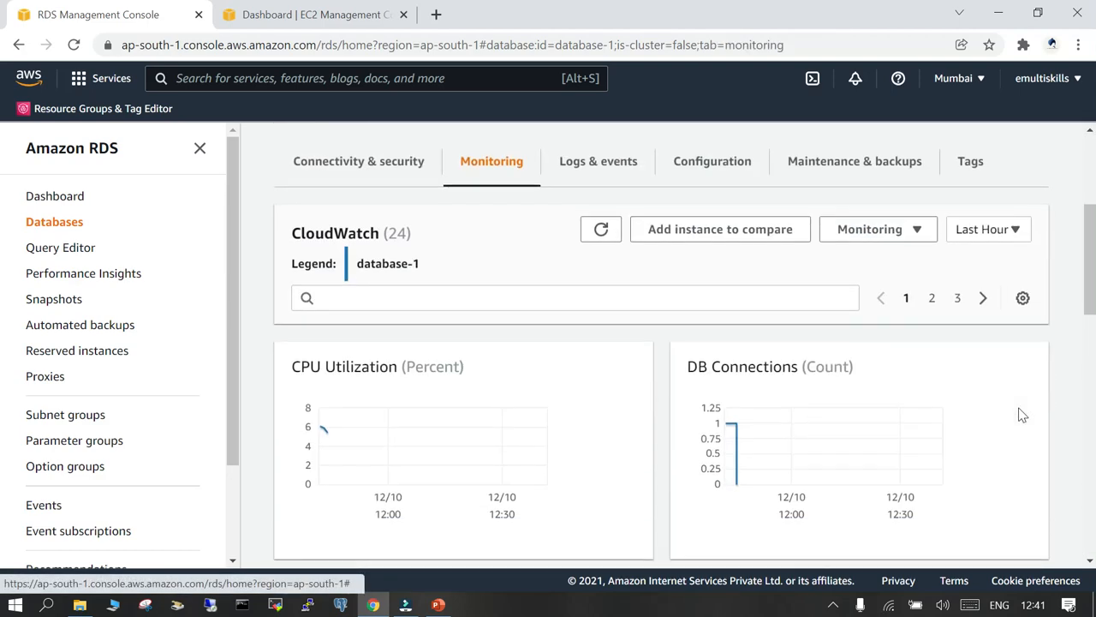
scroll(1022, 415, "down", 1)
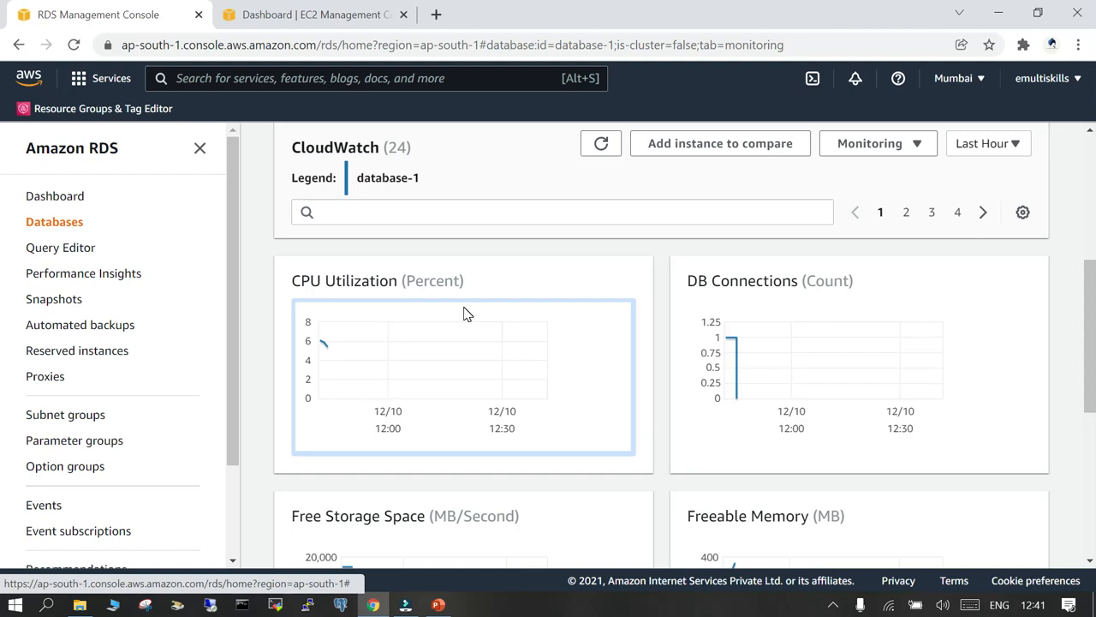
scroll(571, 357, "up", 1)
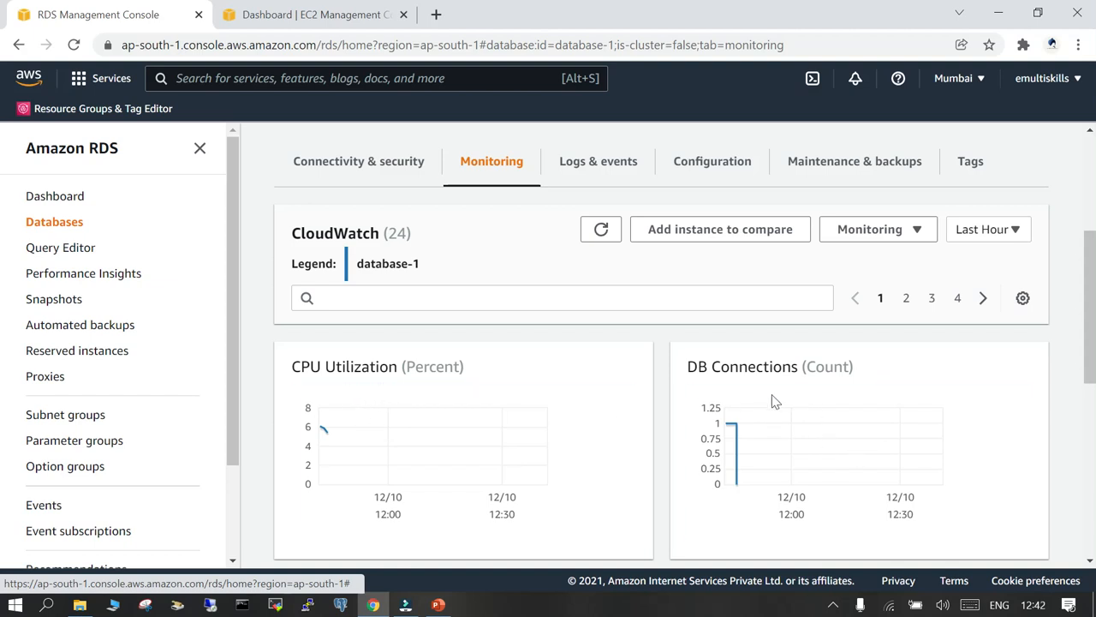
scroll(796, 420, "down", 2)
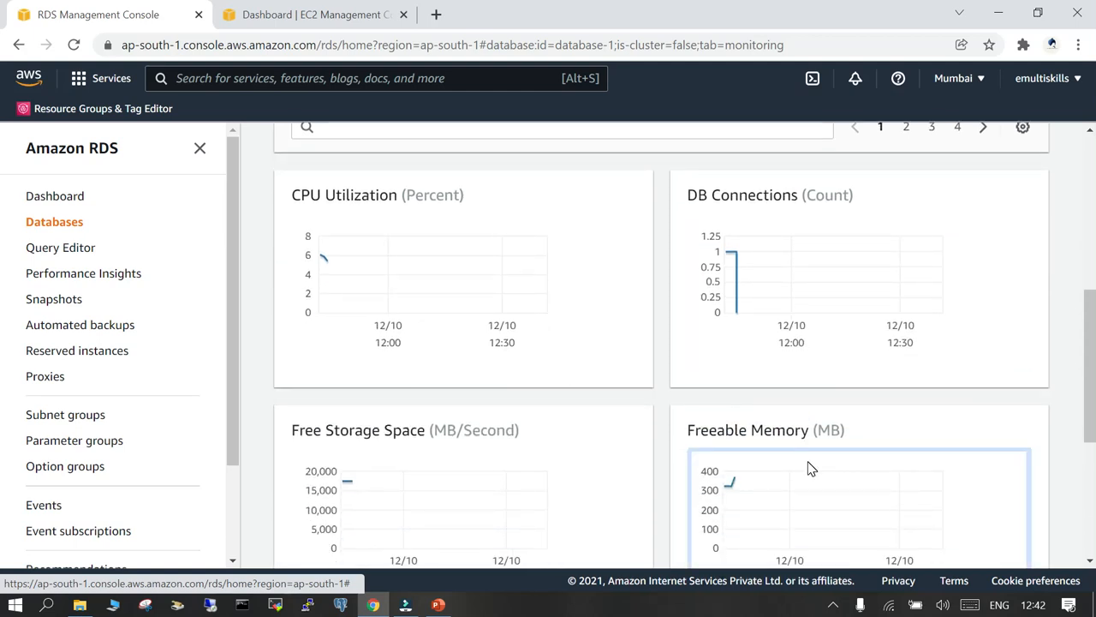
scroll(809, 468, "down", 2)
scroll(809, 469, "down", 1)
scroll(809, 468, "up", 6)
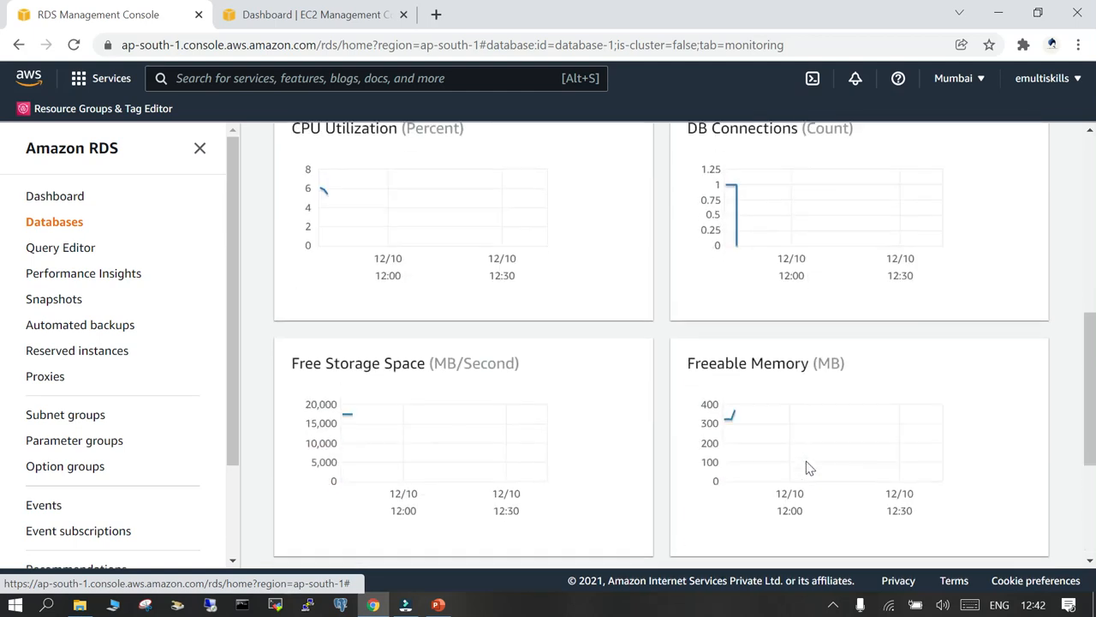
scroll(640, 397, "up", 2)
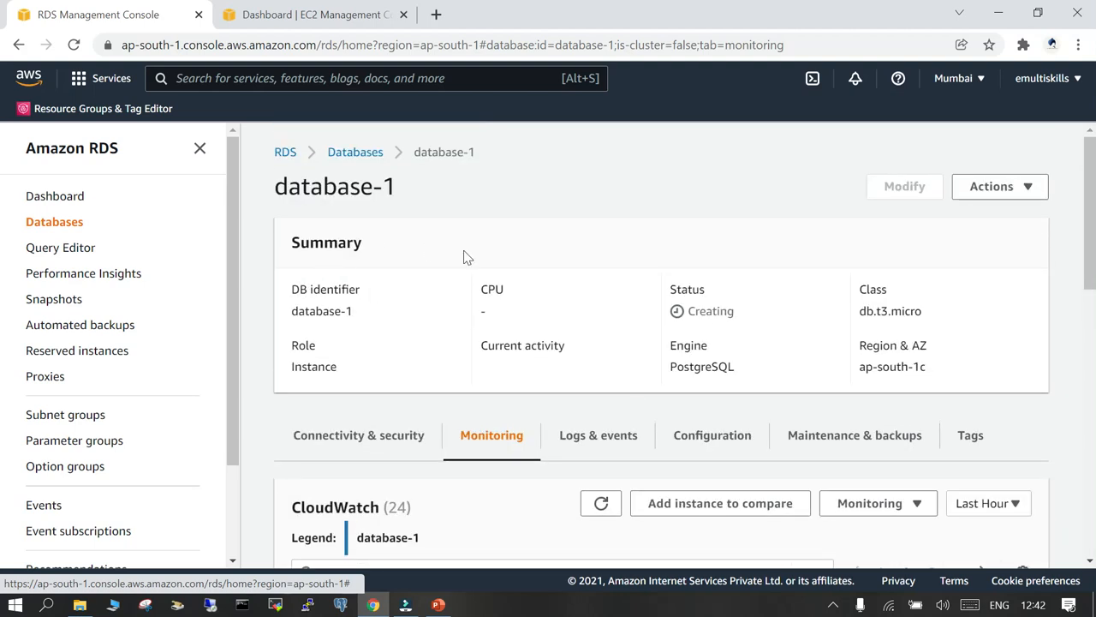
scroll(773, 502, "down", 1)
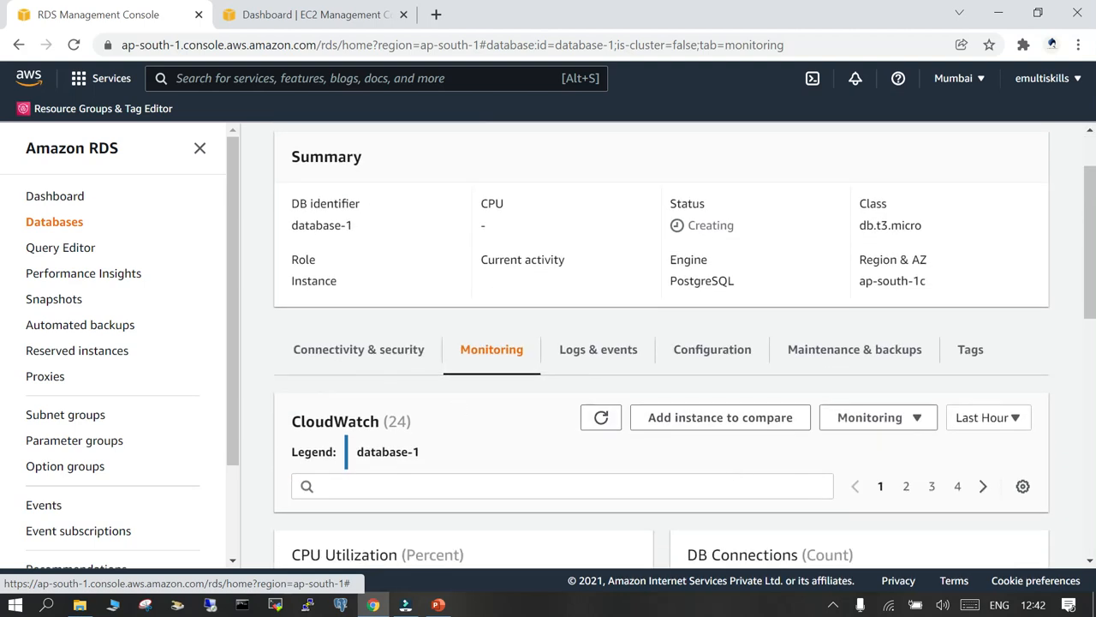
left_click(984, 486)
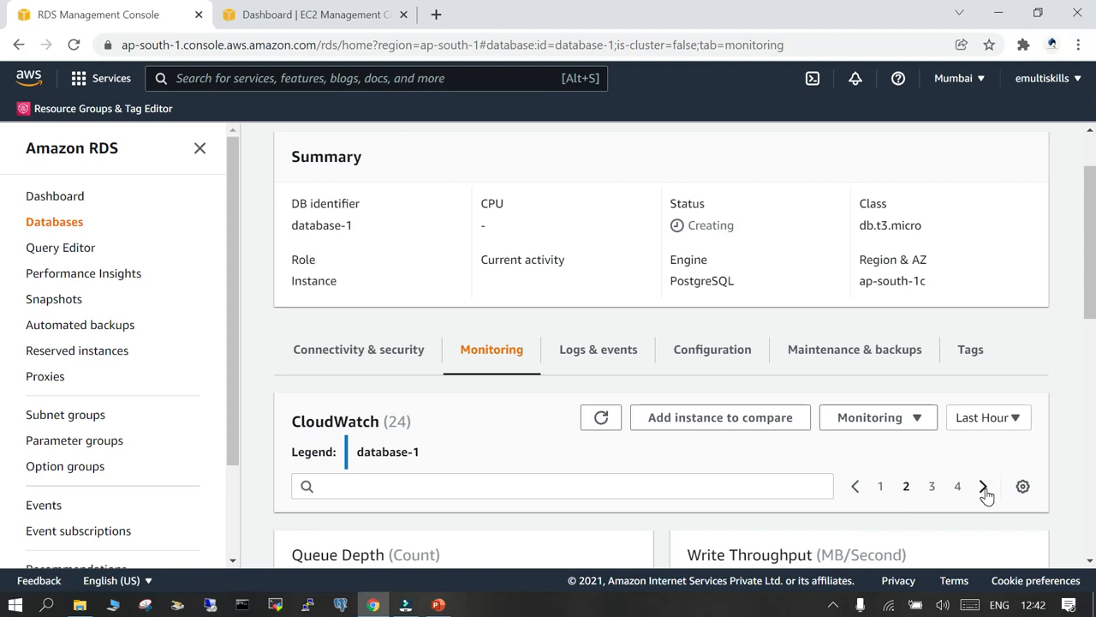
Scan pages 2 and 3 of the CloudWatch graphs, moving on to page 4.
scroll(990, 493, "down", 2)
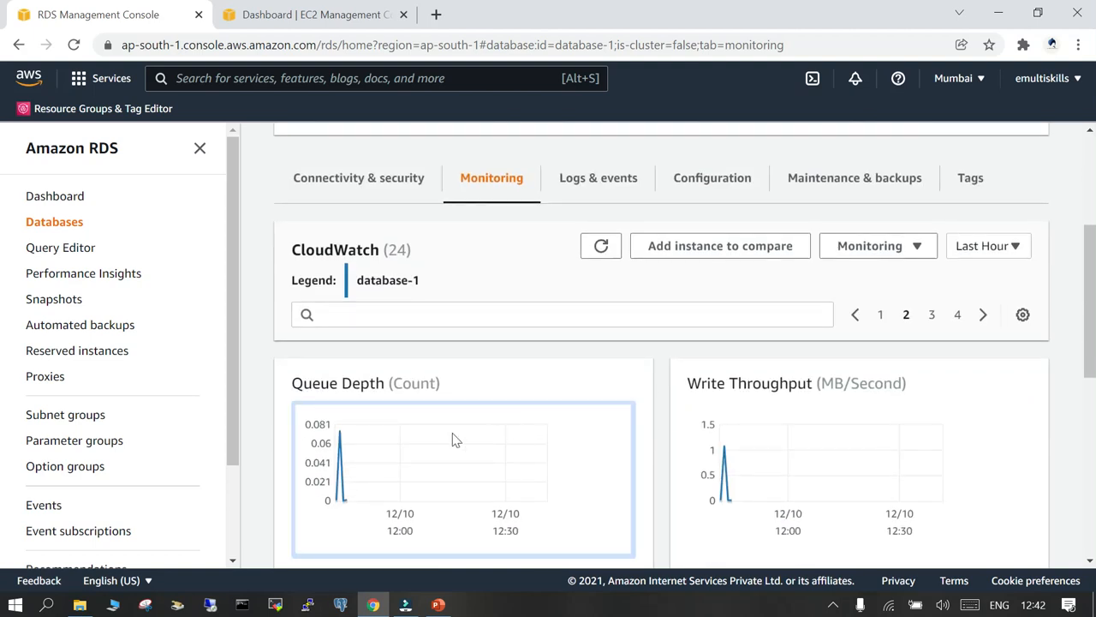
scroll(920, 443, "down", 4)
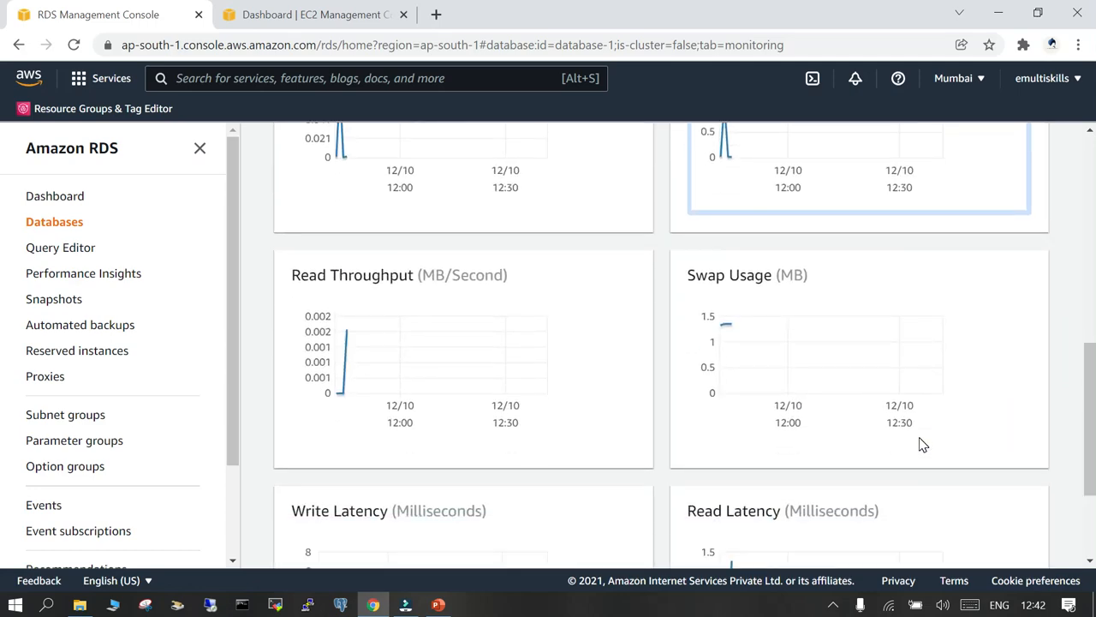
scroll(918, 441, "down", 2)
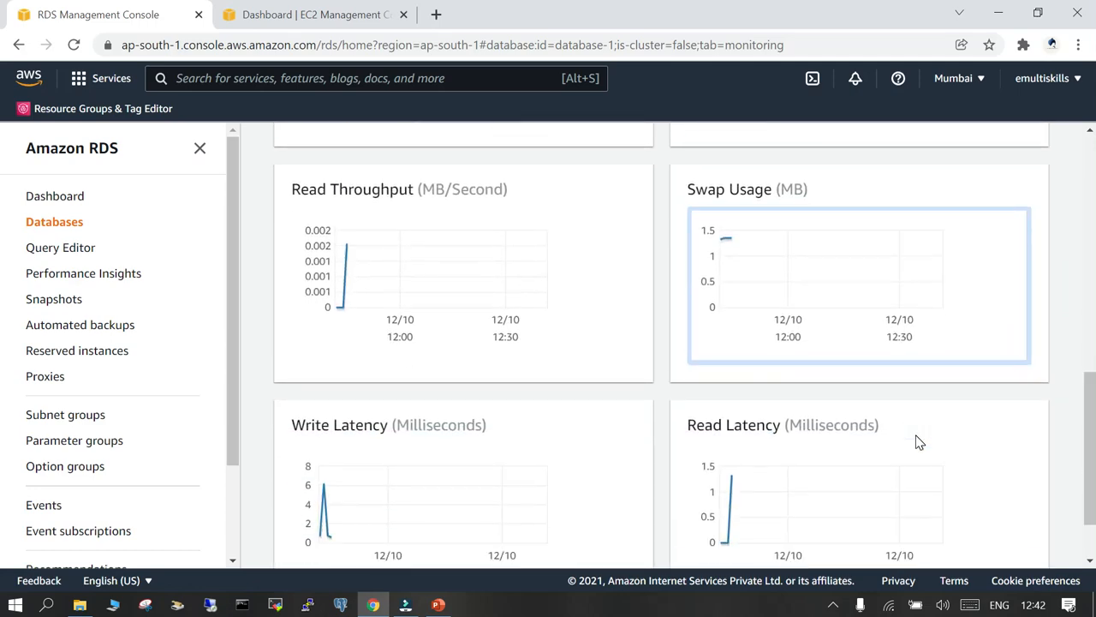
scroll(914, 442, "up", 3)
scroll(913, 441, "up", 4)
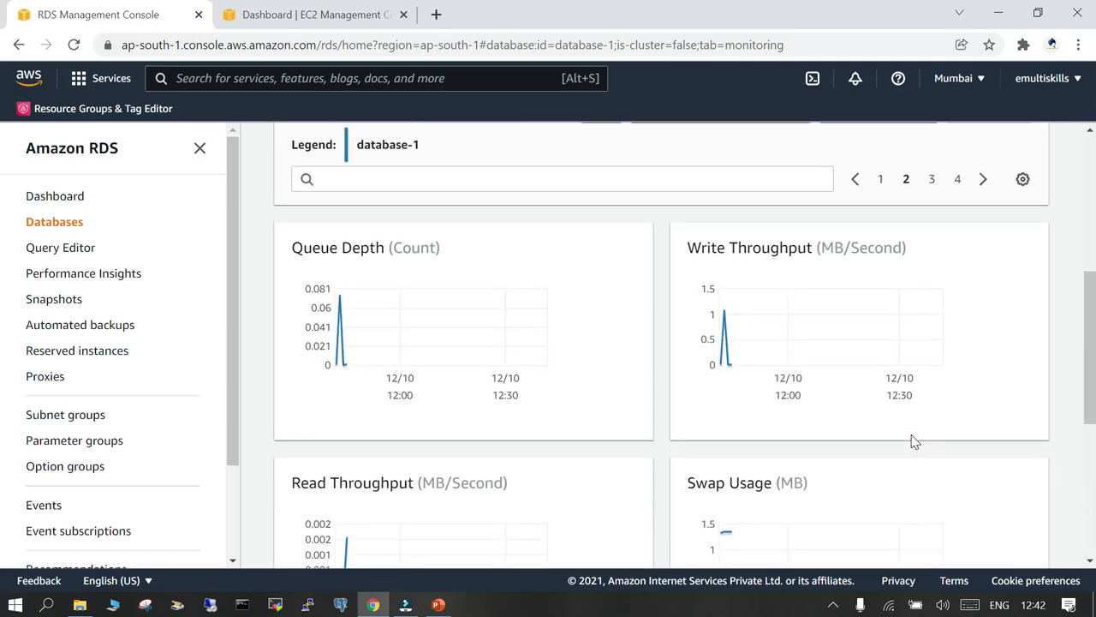
left_click(984, 403)
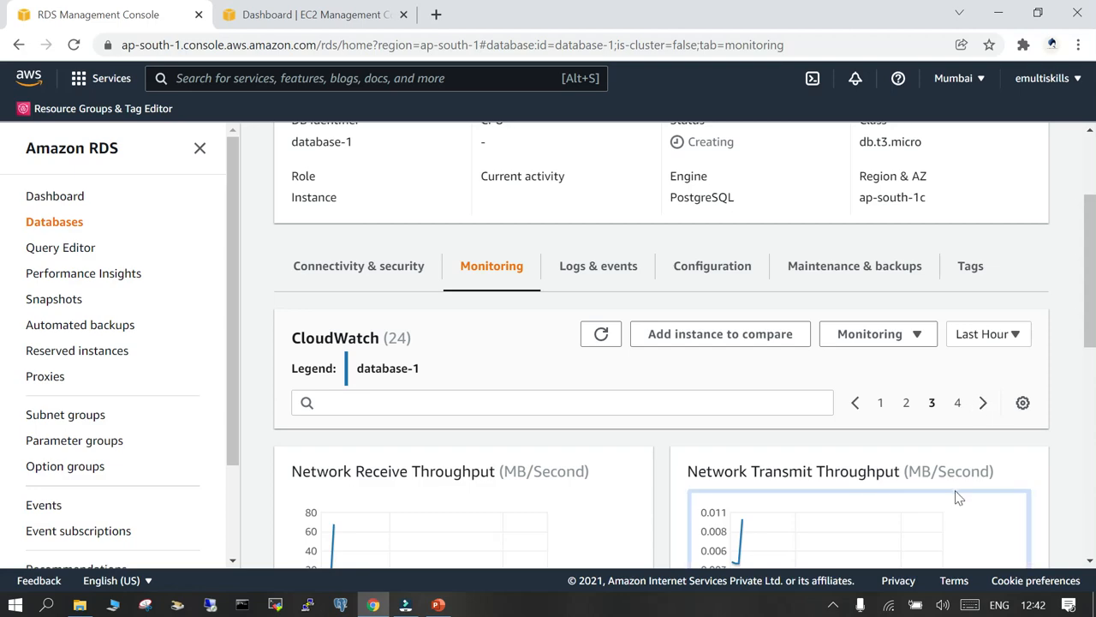
scroll(954, 495, "down", 2)
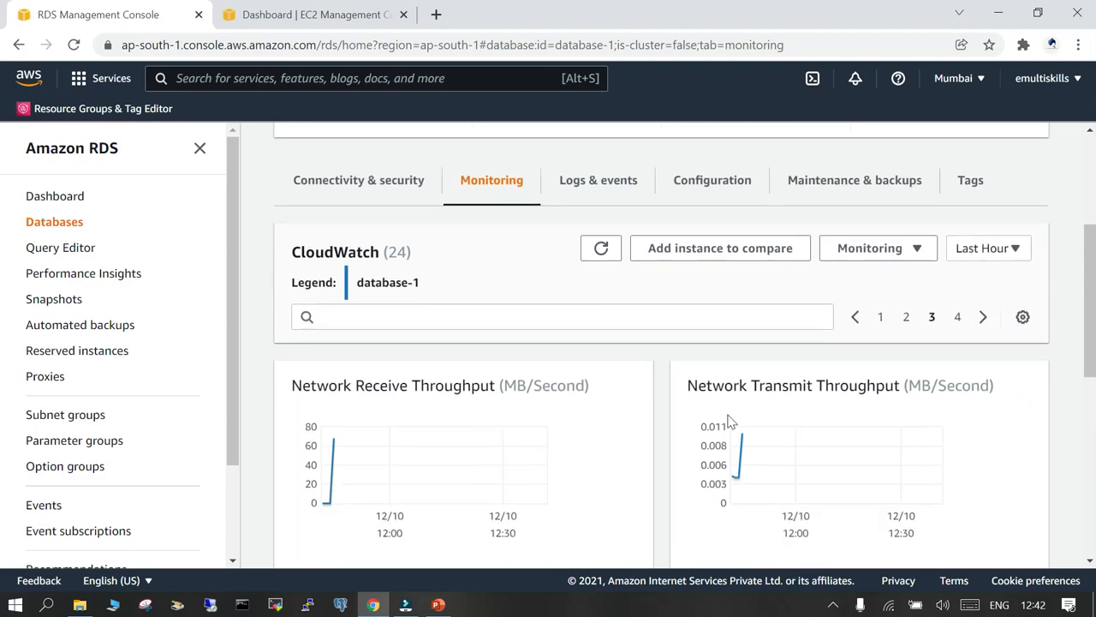
scroll(916, 445, "down", 4)
scroll(916, 445, "down", 2)
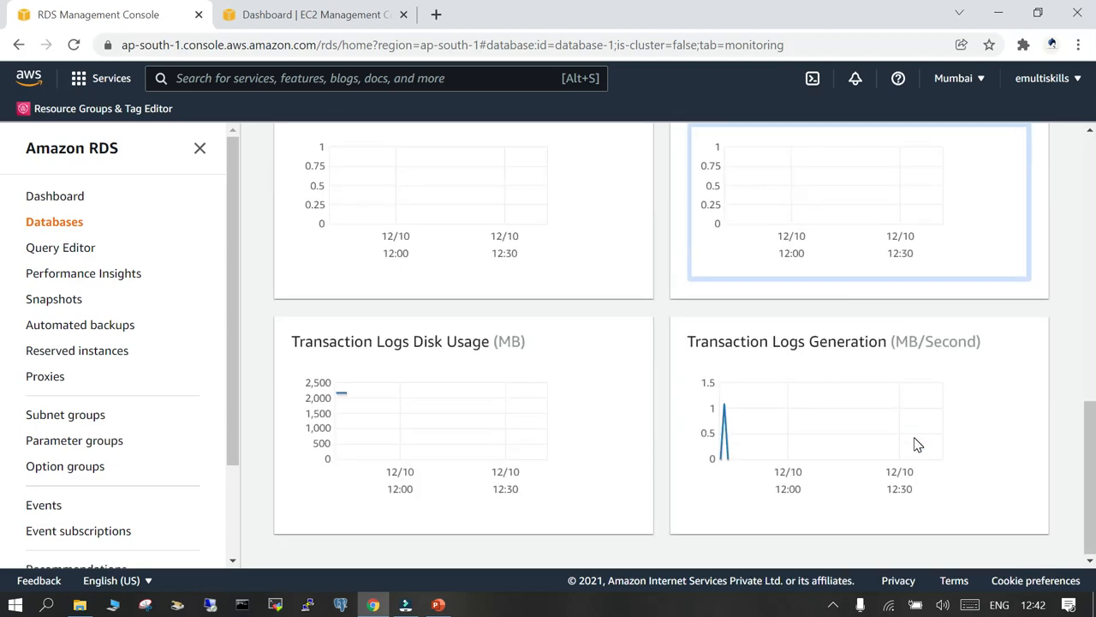
scroll(916, 437, "up", 6)
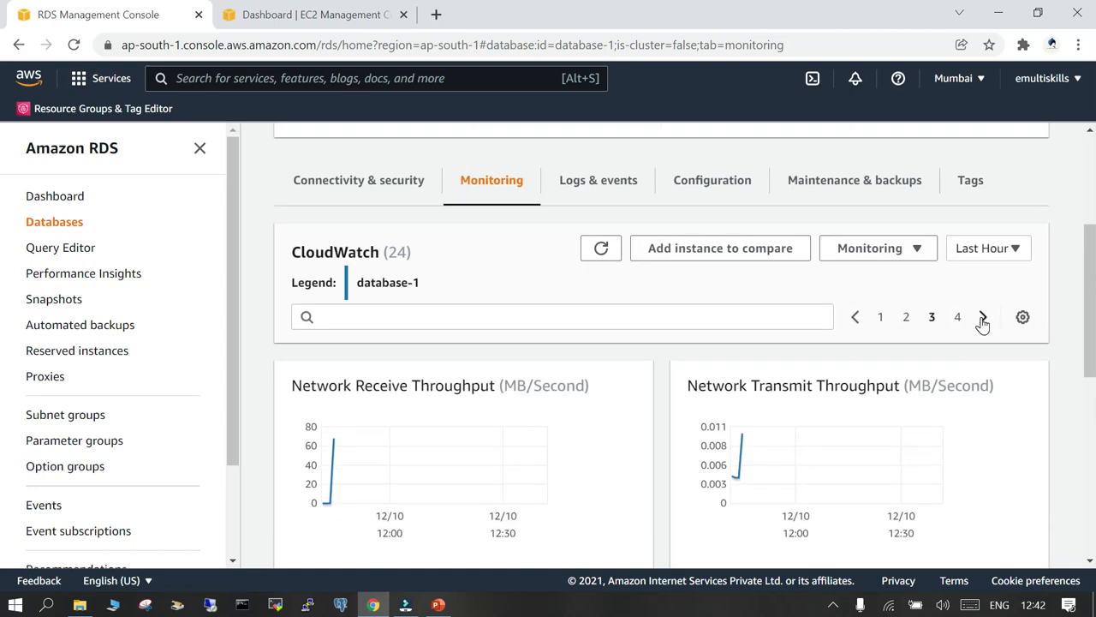
left_click(982, 318)
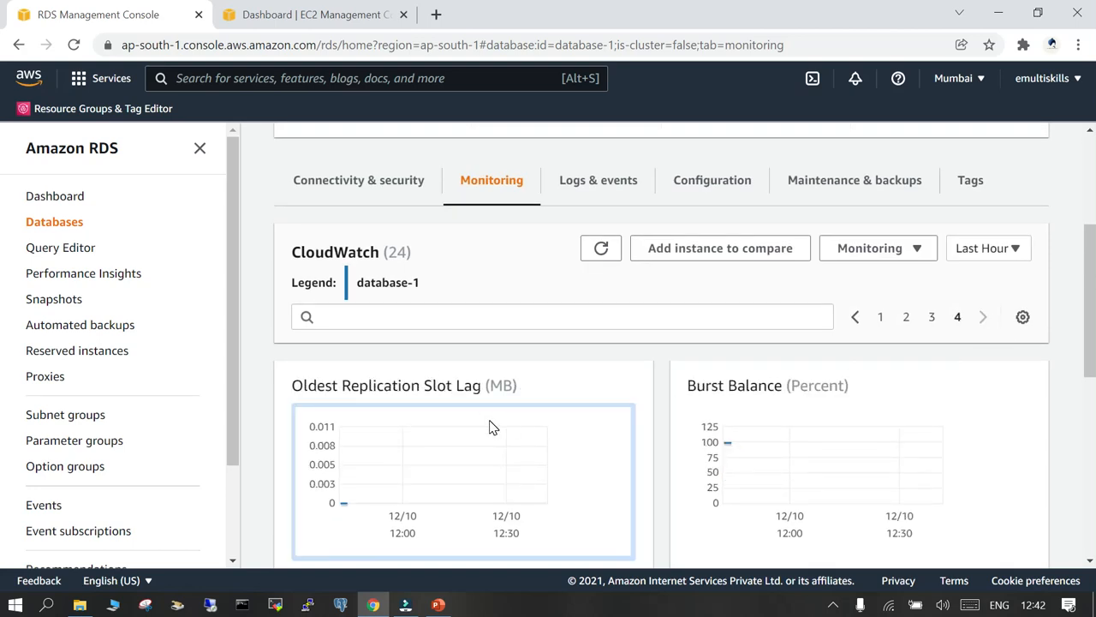
Scan page 4 and open the CloudWatch Preferences, page size 6 for 24 metrics.
scroll(852, 459, "down", 5)
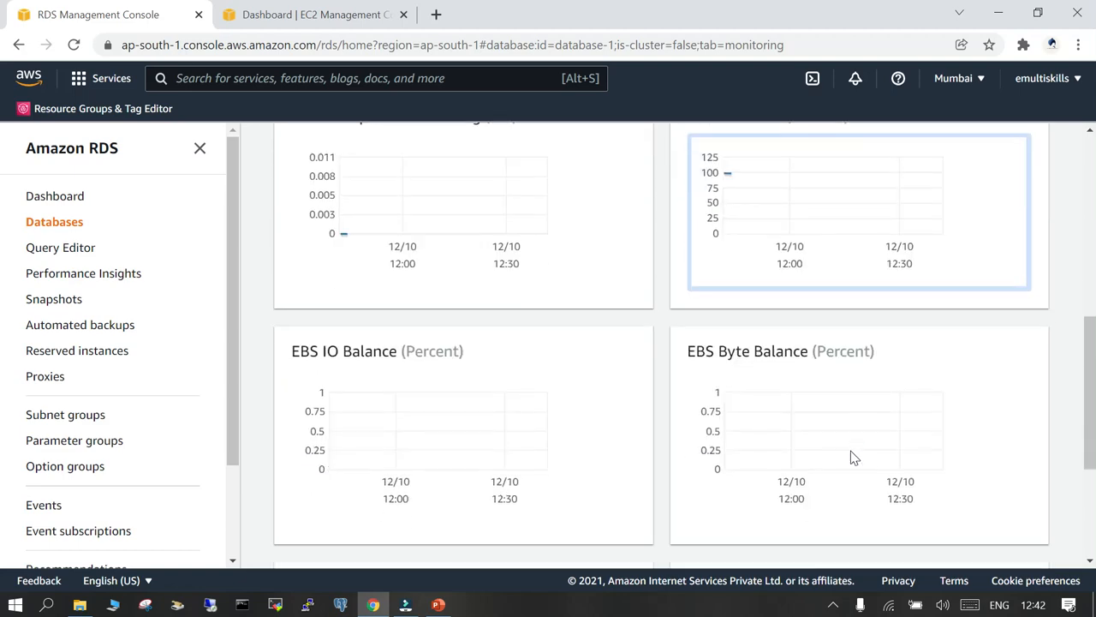
scroll(851, 454, "down", 1)
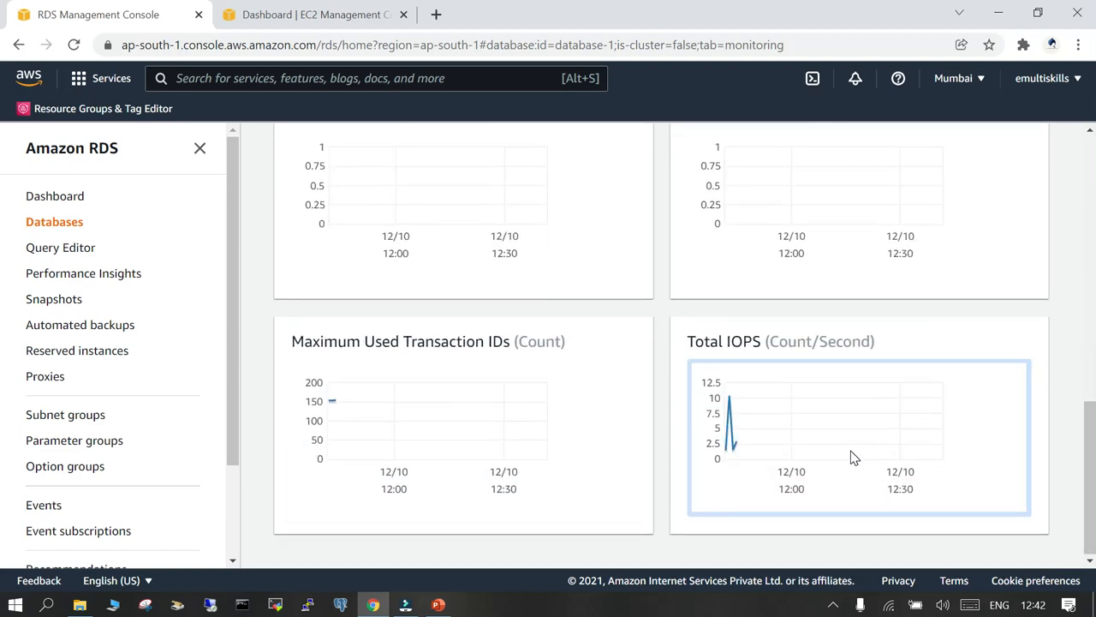
scroll(851, 455, "up", 8)
left_click(1023, 487)
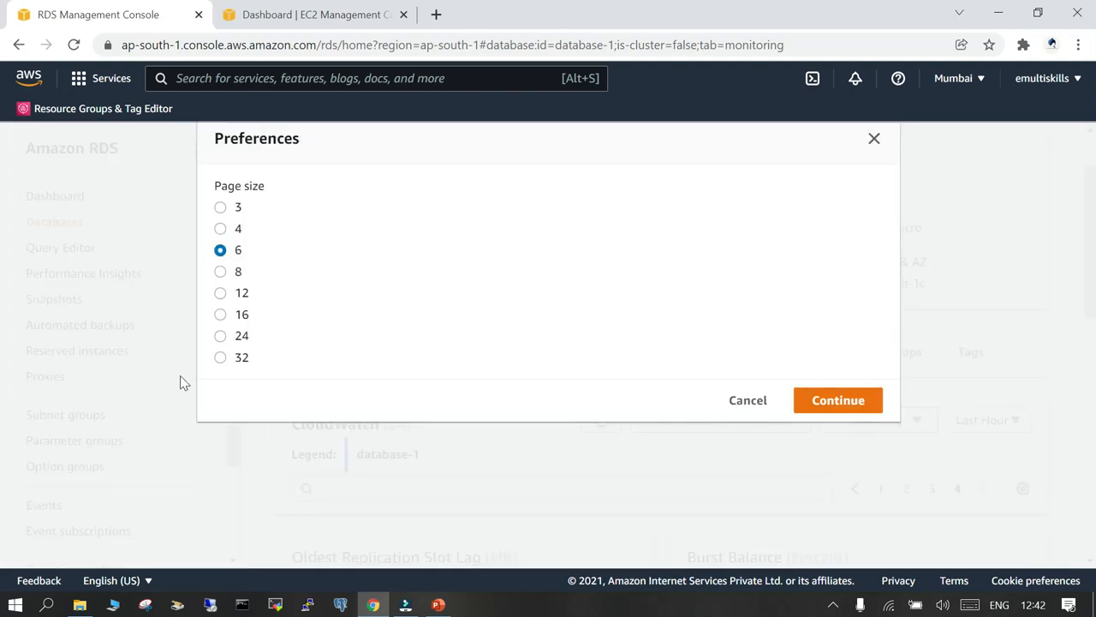
Set the CloudWatch page size to 24 graphs and scroll down through them.
left_click(220, 336)
left_click(844, 406)
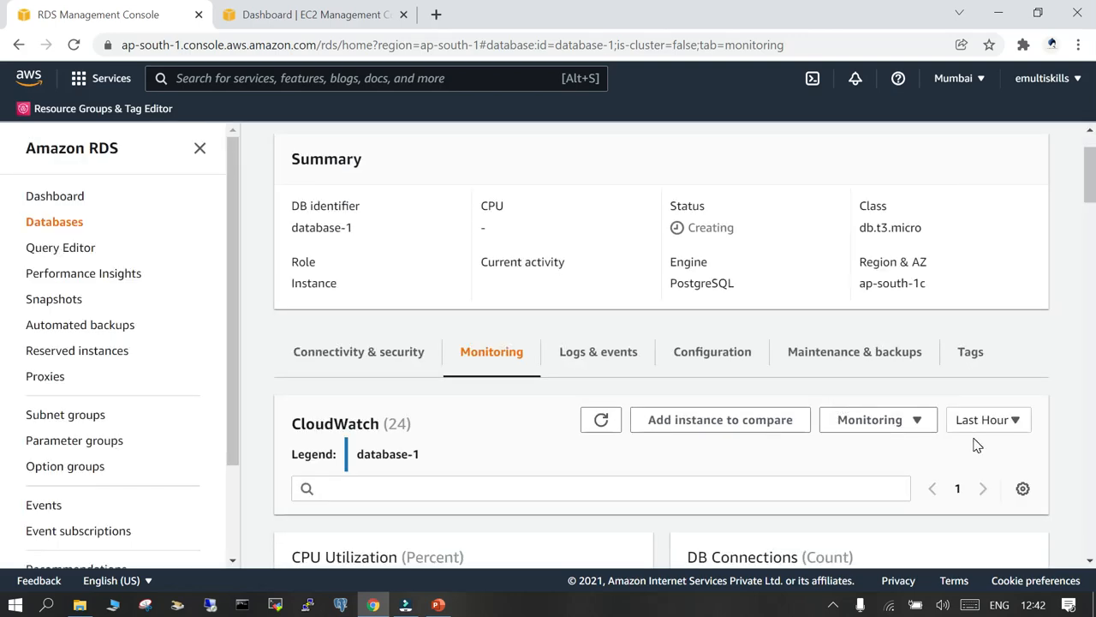
scroll(962, 318, "down", 4)
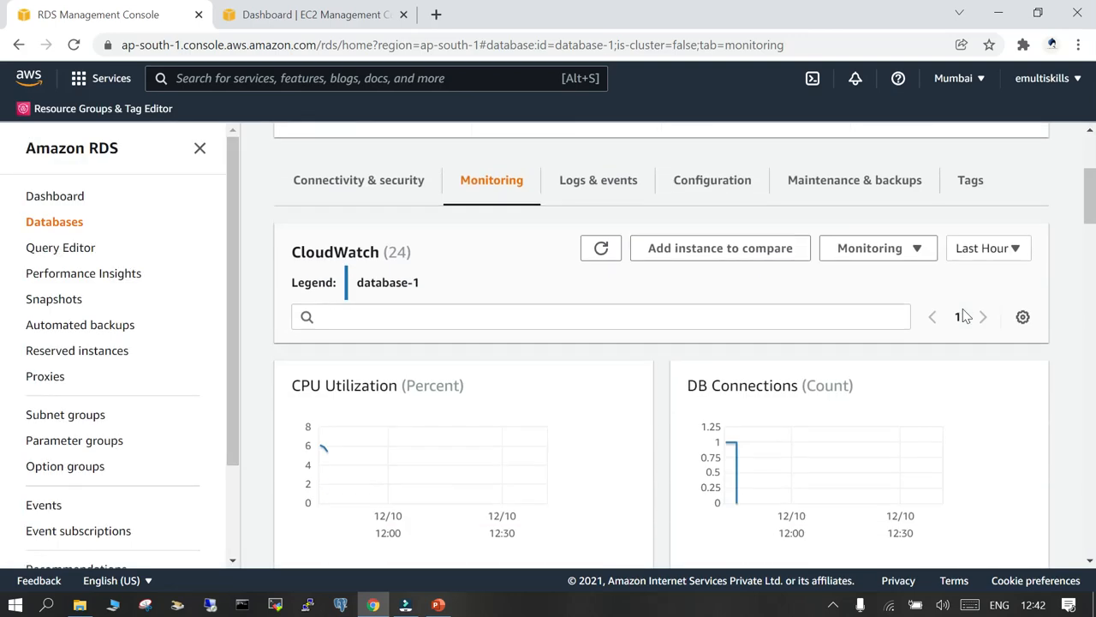
scroll(965, 316, "down", 9)
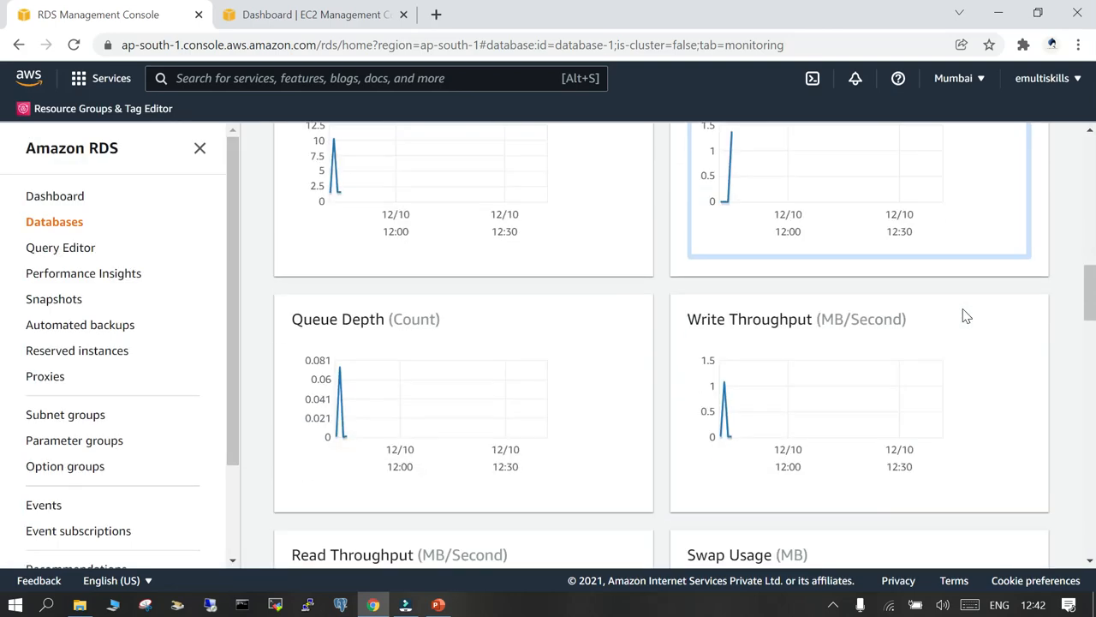
scroll(965, 316, "down", 12)
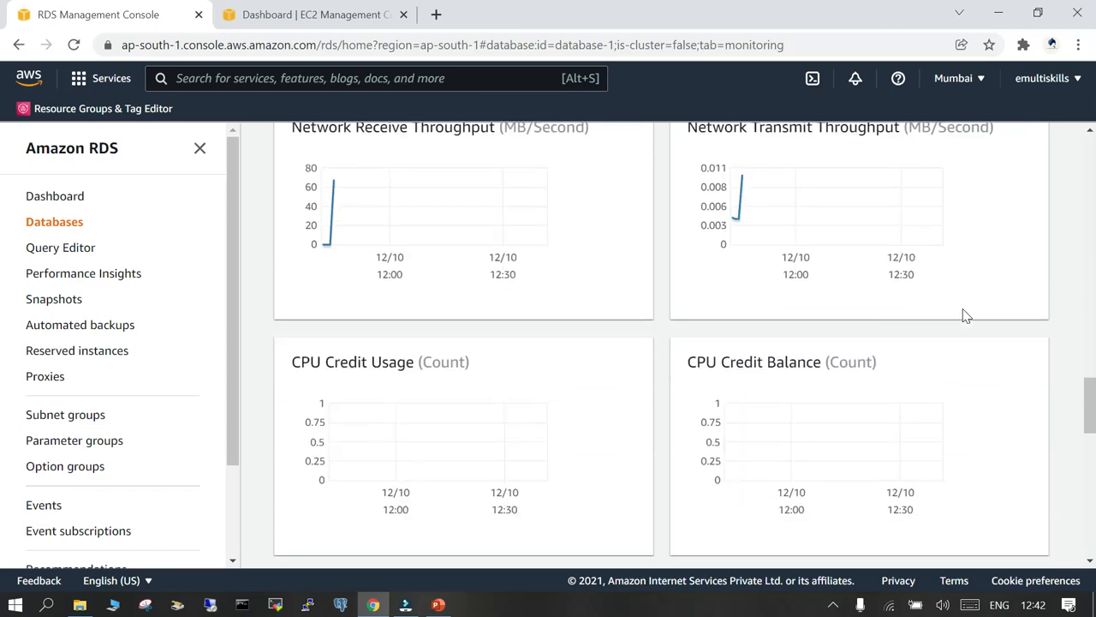
scroll(966, 316, "down", 7)
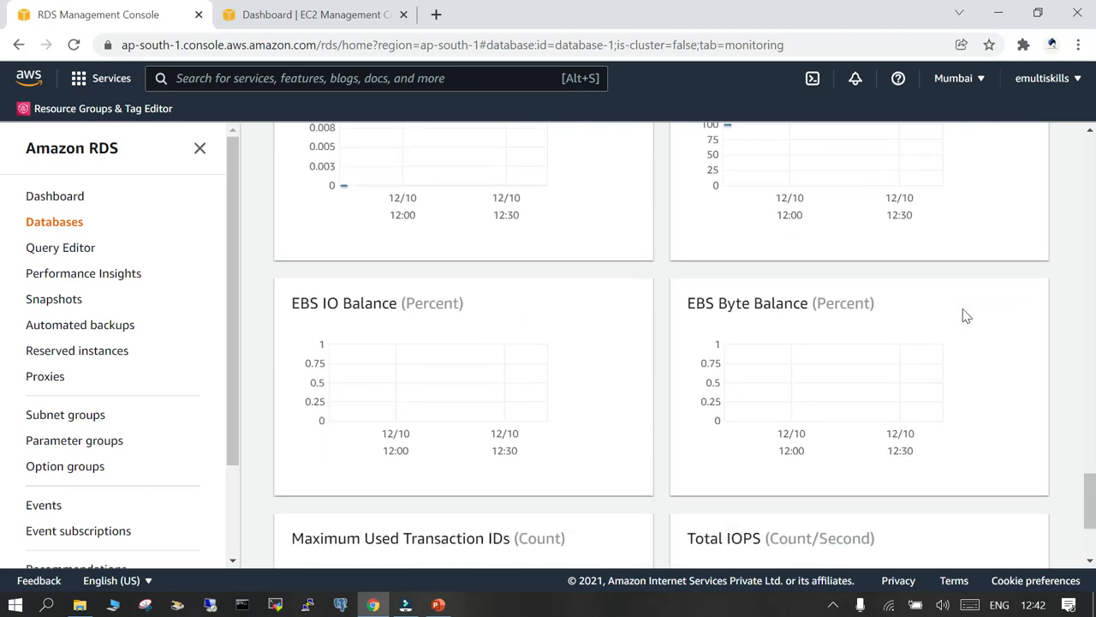
scroll(966, 316, "down", 1)
Scroll back up and show database-1's Connectivity & security details.
scroll(966, 316, "up", 20)
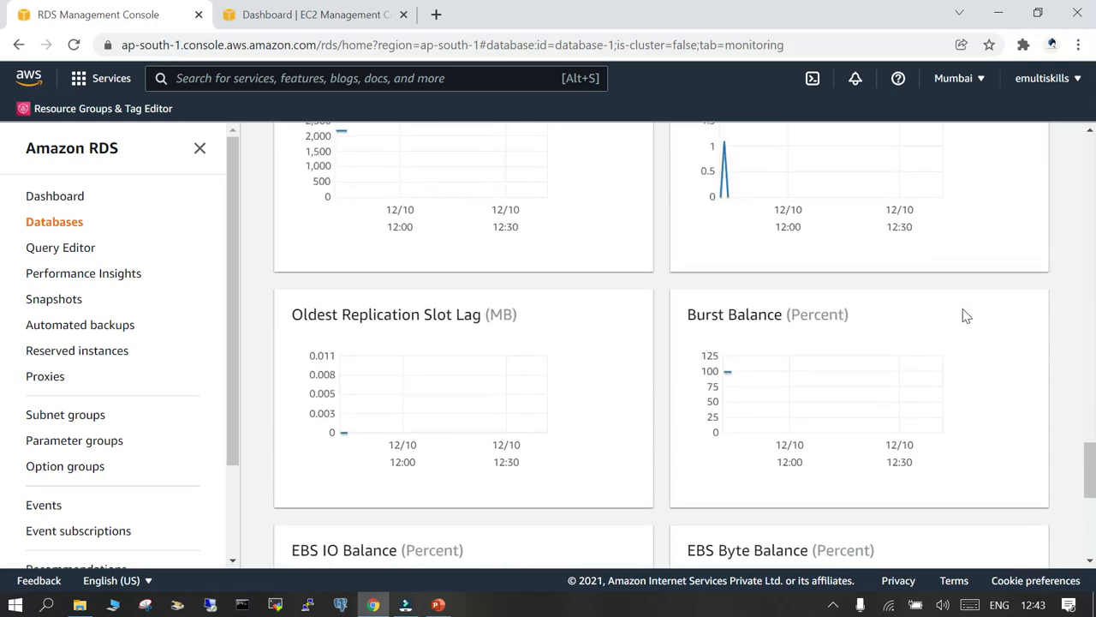
scroll(965, 316, "up", 2)
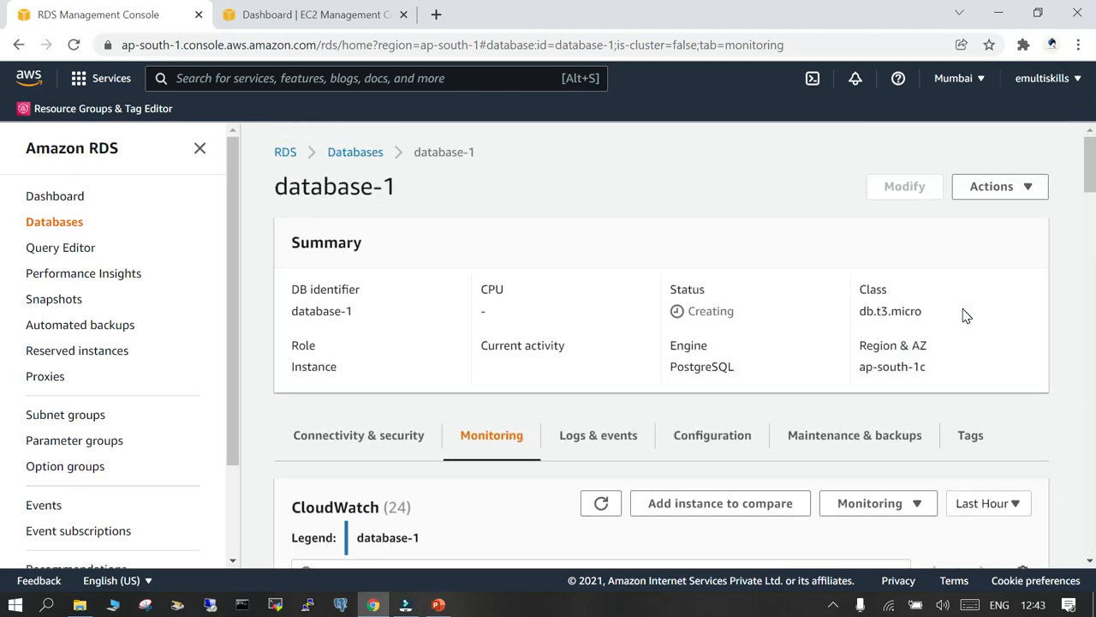
left_click(356, 446)
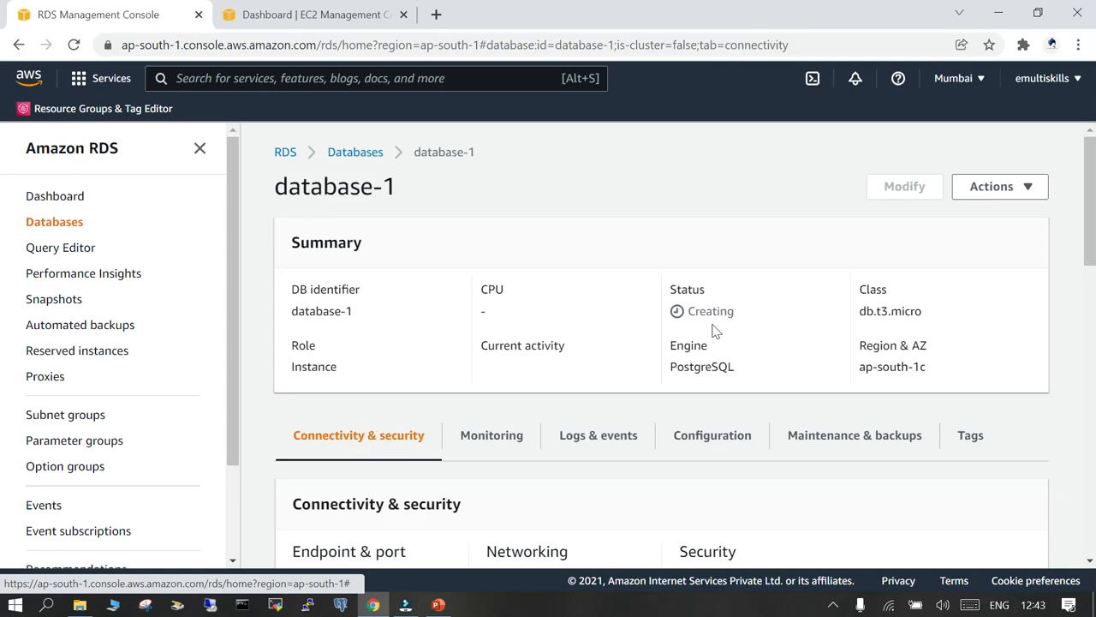
Open database-1's Logs & events and select the error/postgres.log file in the Logs table.
left_click(606, 443)
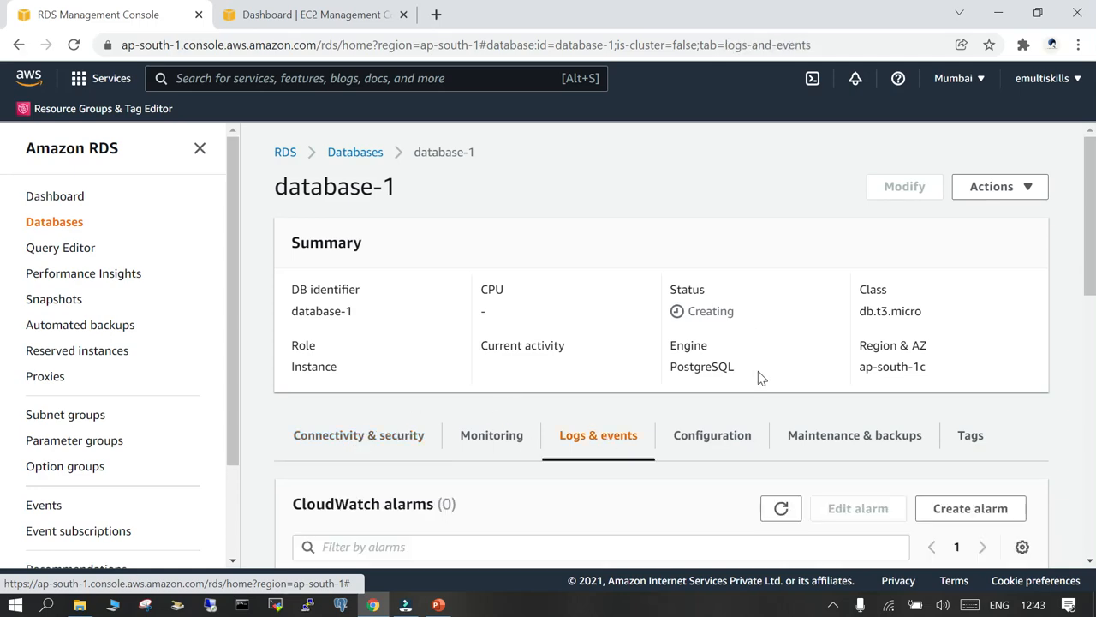
scroll(758, 371, "down", 7)
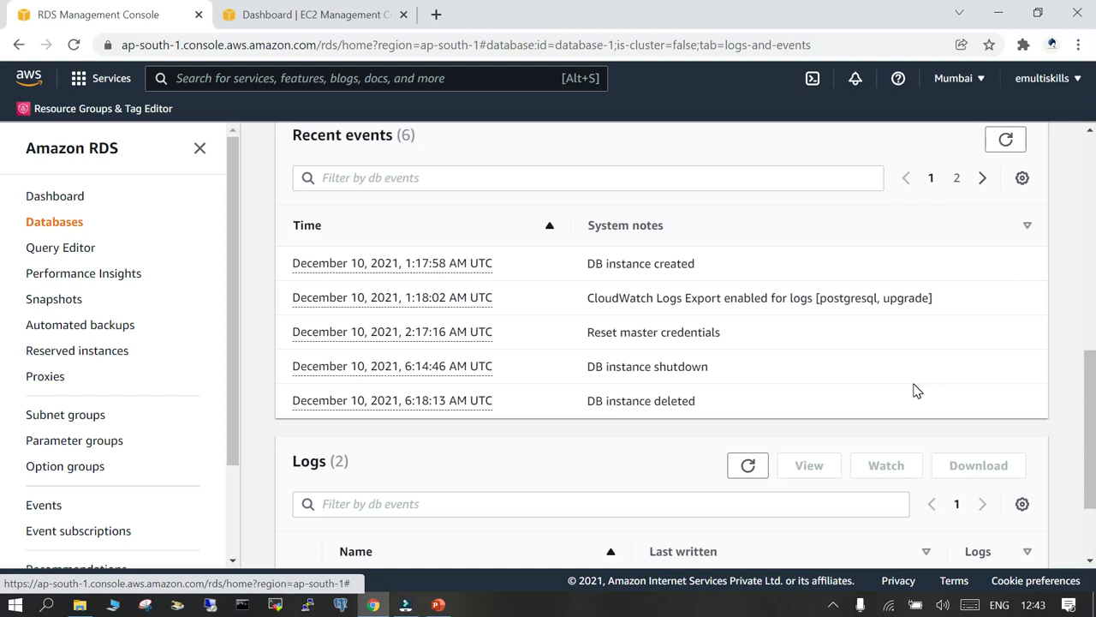
scroll(915, 390, "down", 2)
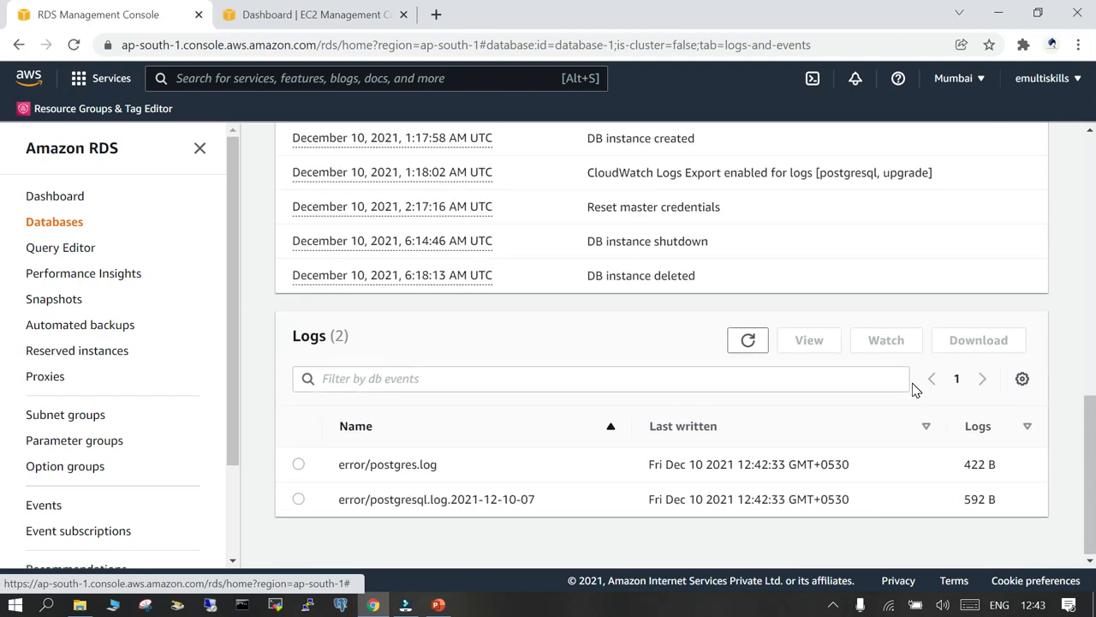
left_click(299, 467)
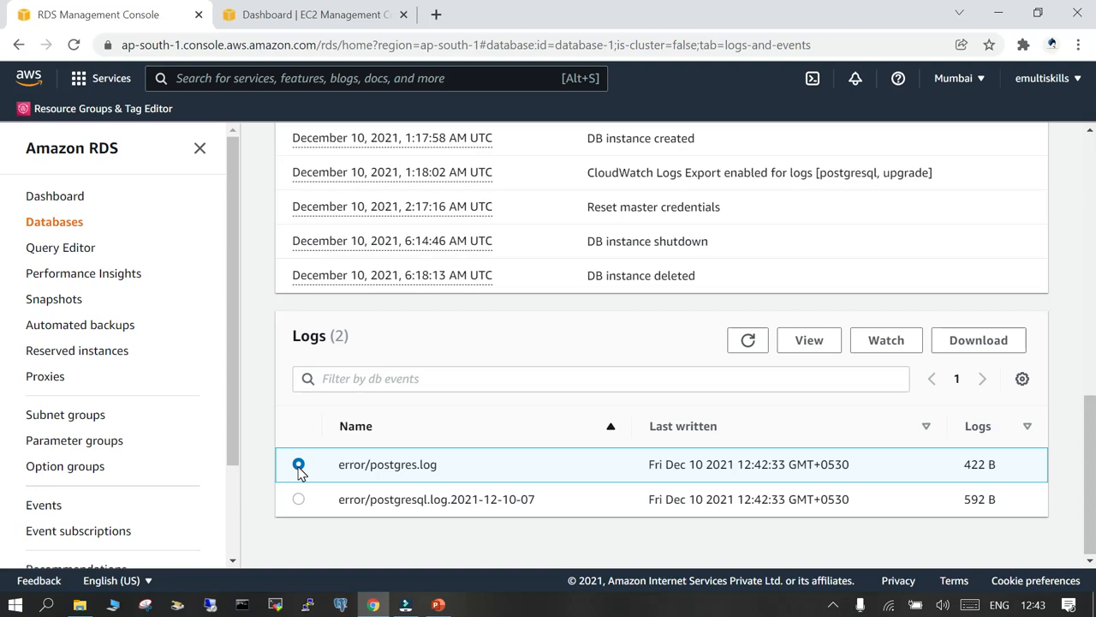
View the error/postgres.log contents, then go back to the Databases list.
left_click(822, 342)
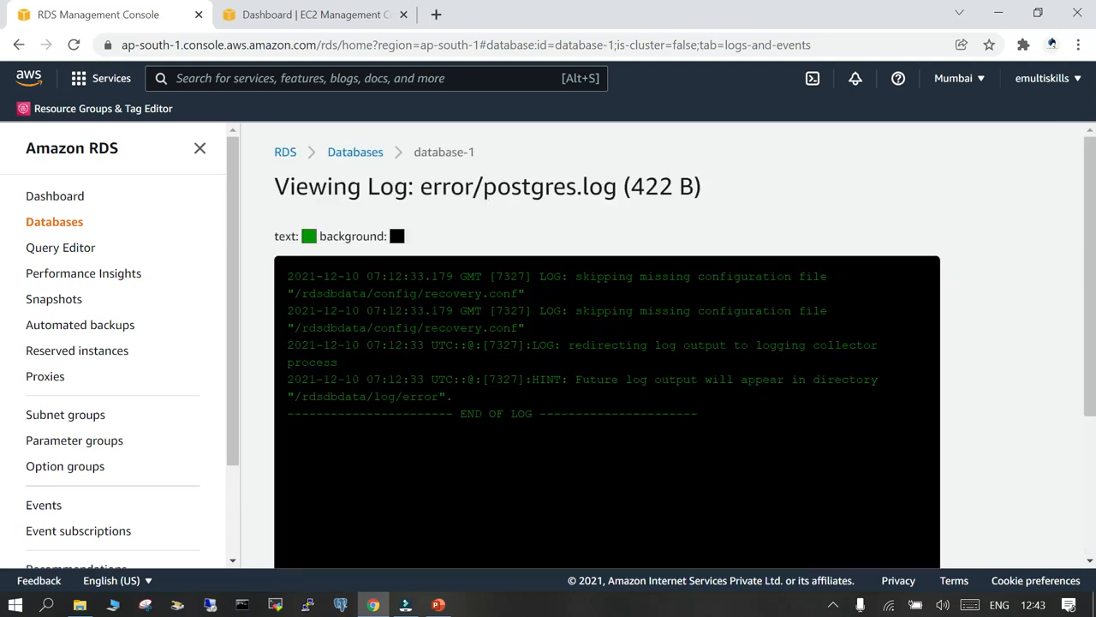
scroll(828, 389, "down", 2)
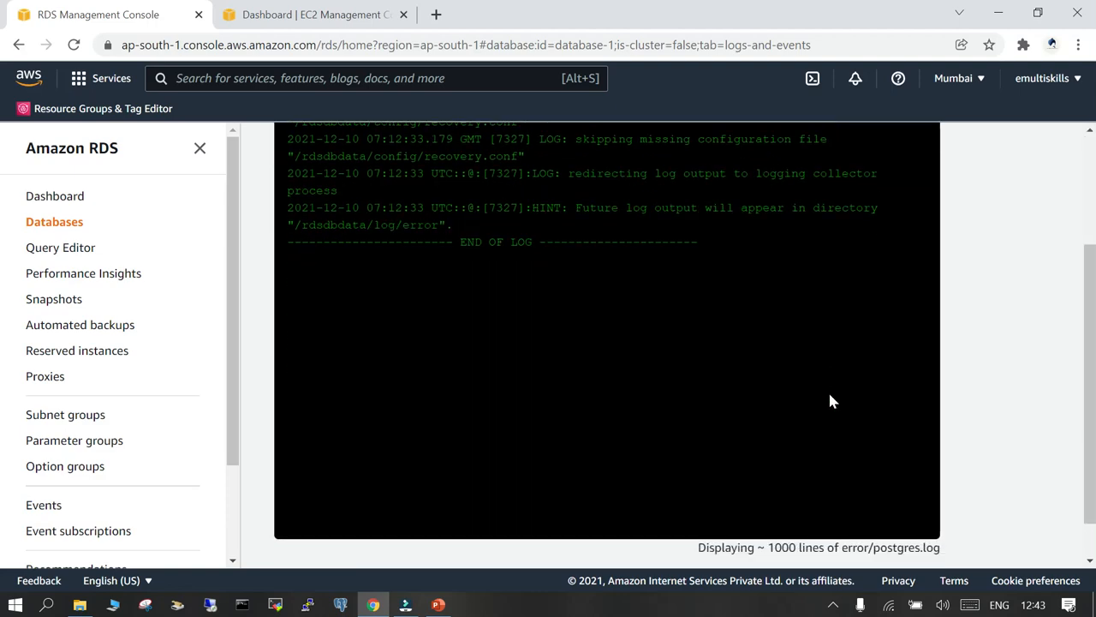
scroll(634, 377, "up", 2)
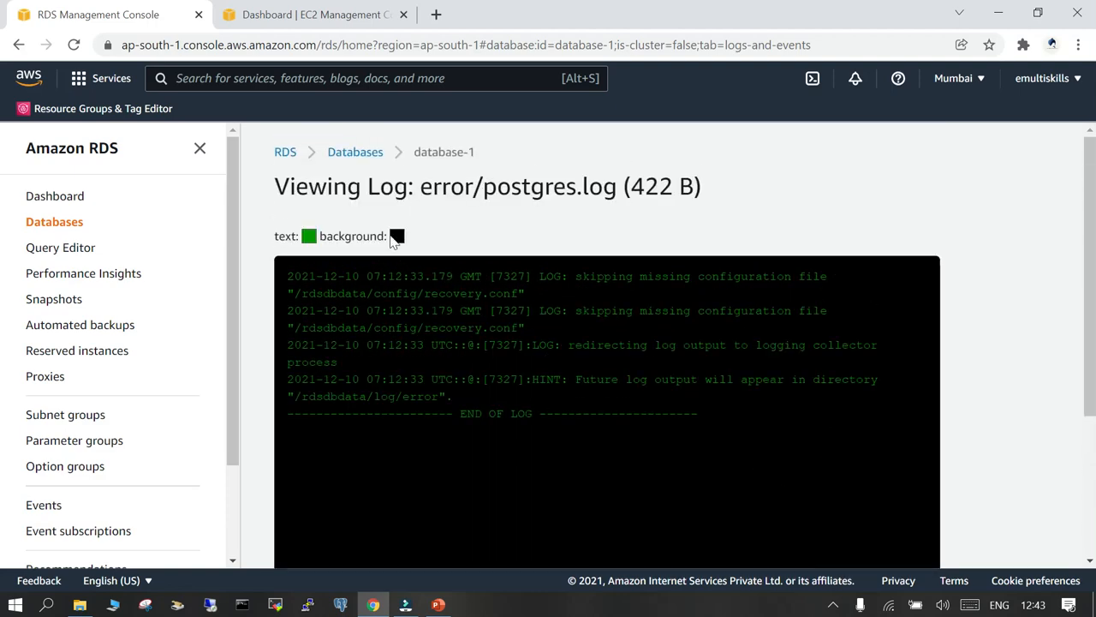
left_click(356, 152)
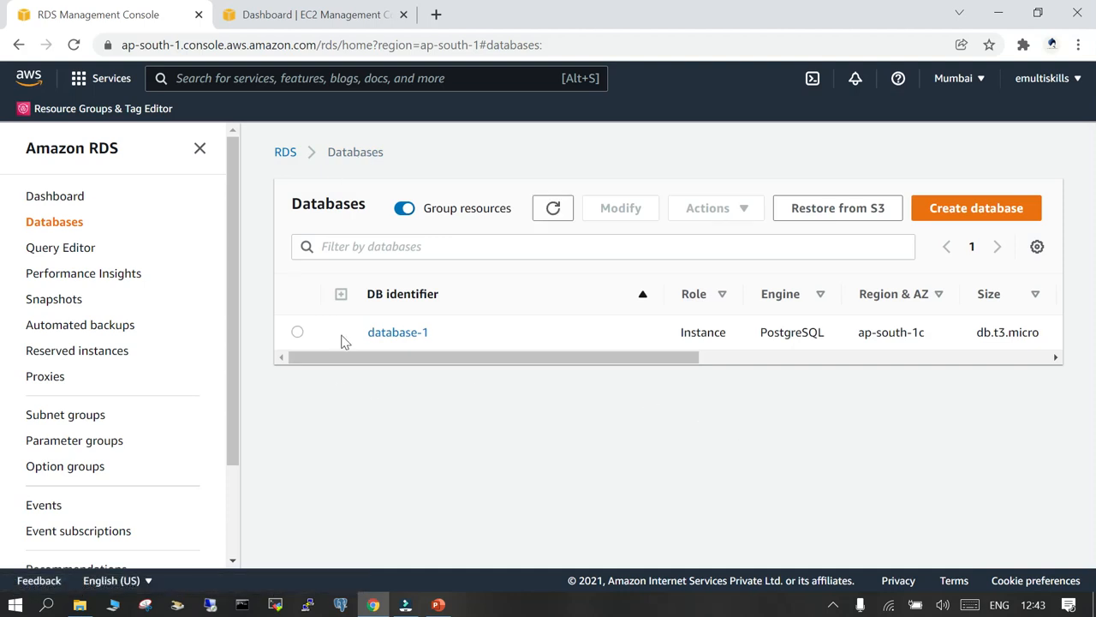
Open database-1's details, skim them, and return to the Databases list.
left_click(386, 333)
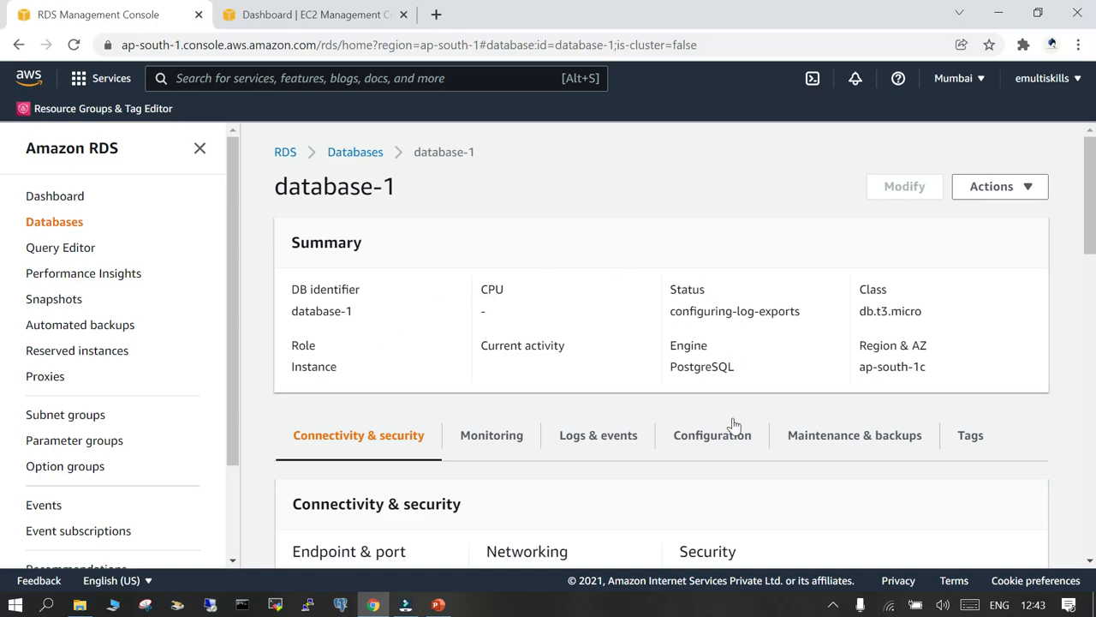
scroll(737, 422, "down", 2)
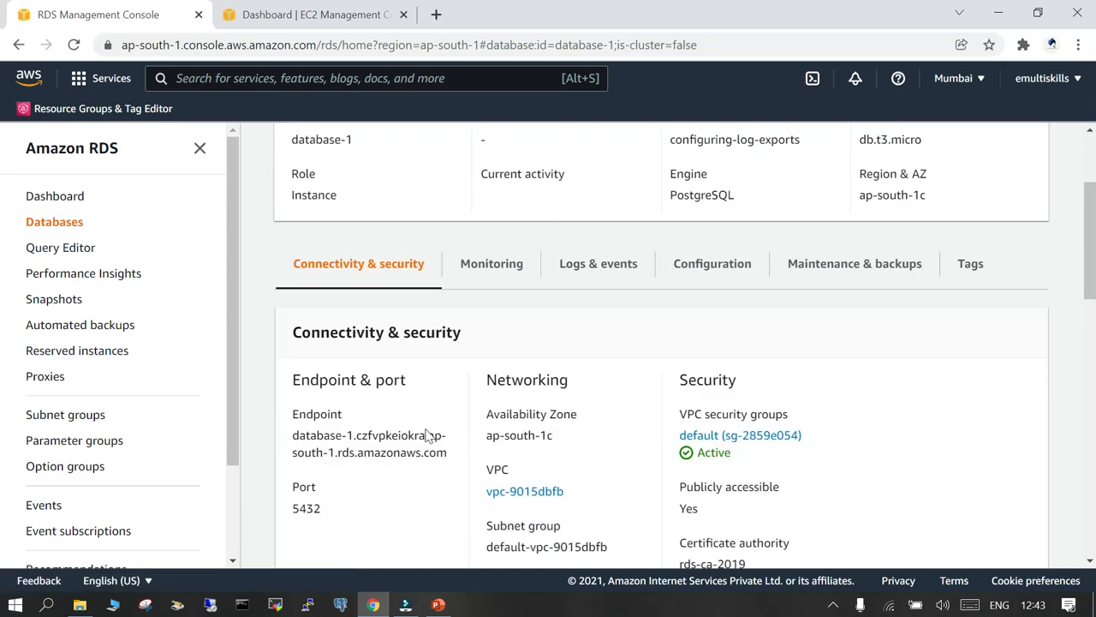
scroll(869, 475, "up", 2)
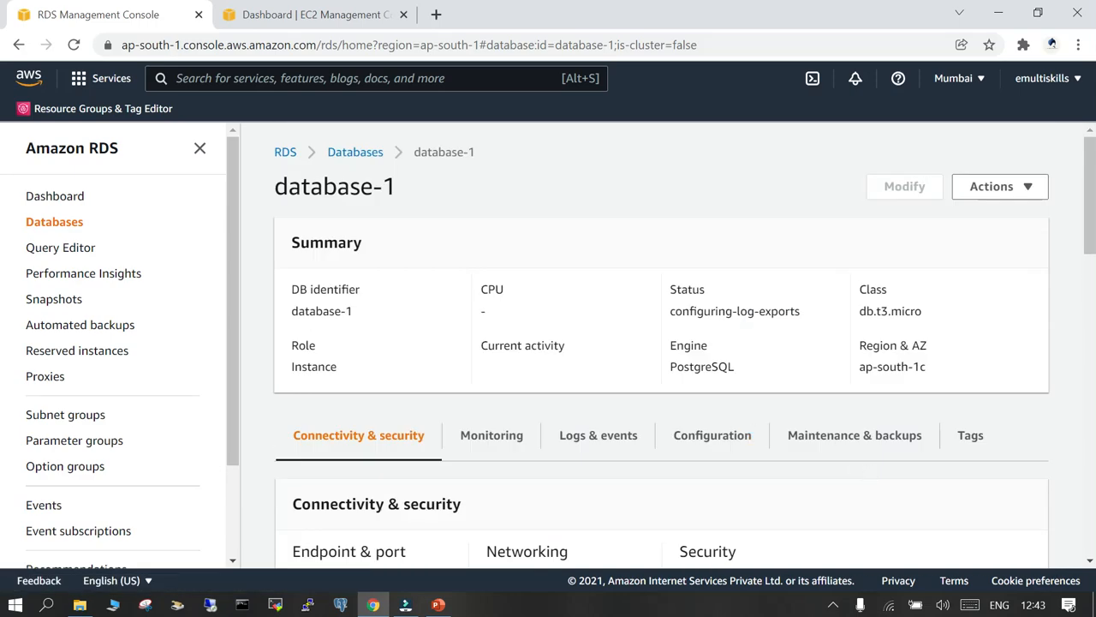
left_click(349, 154)
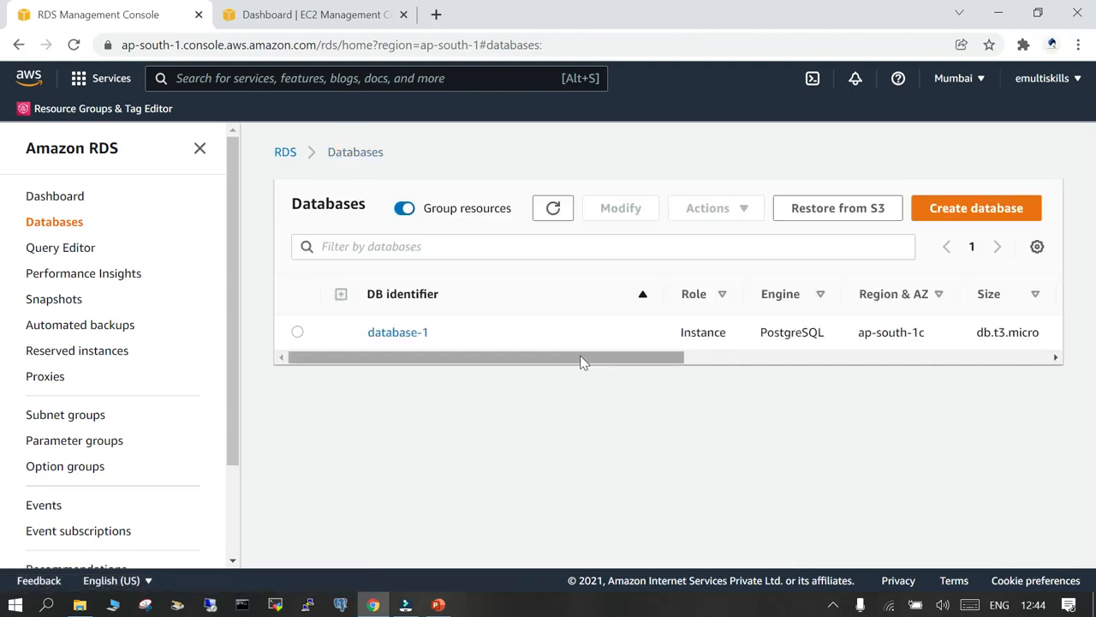
Reopen database-1 and go through its Monitoring, Logs & events and Configuration tabs.
left_click(297, 332)
left_click_drag(474, 356, 448, 382)
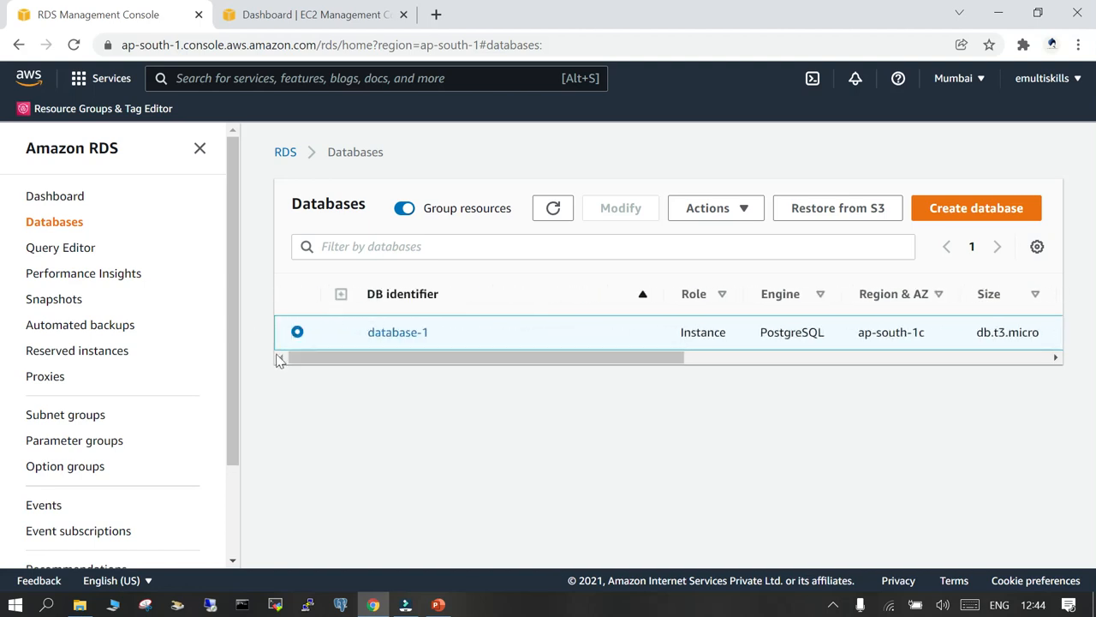
left_click(398, 332)
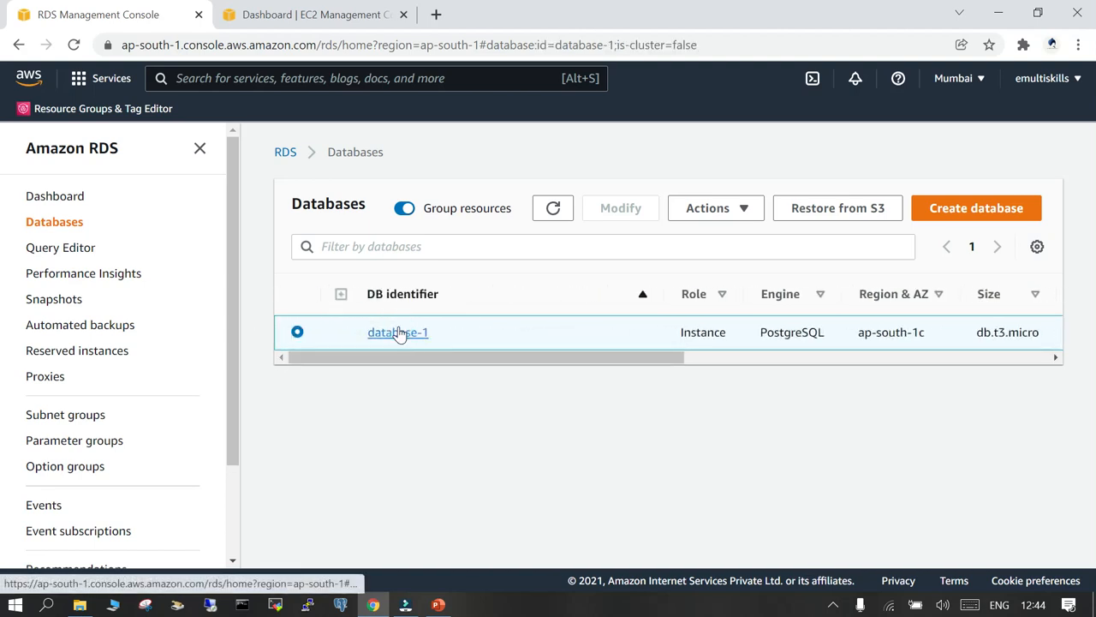
scroll(685, 458, "down", 1)
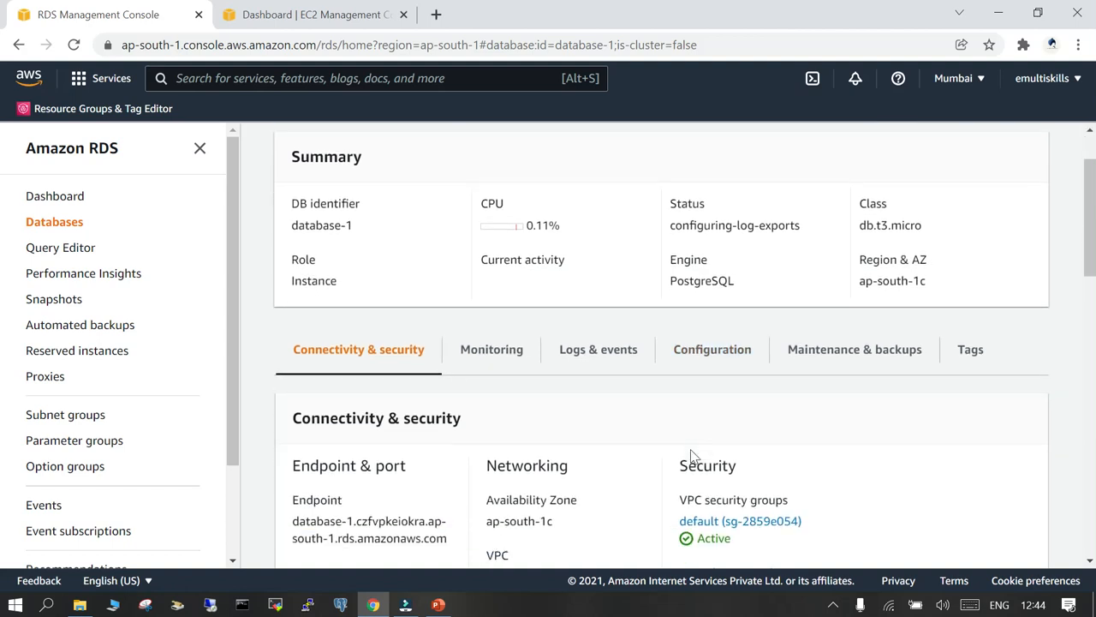
left_click(486, 363)
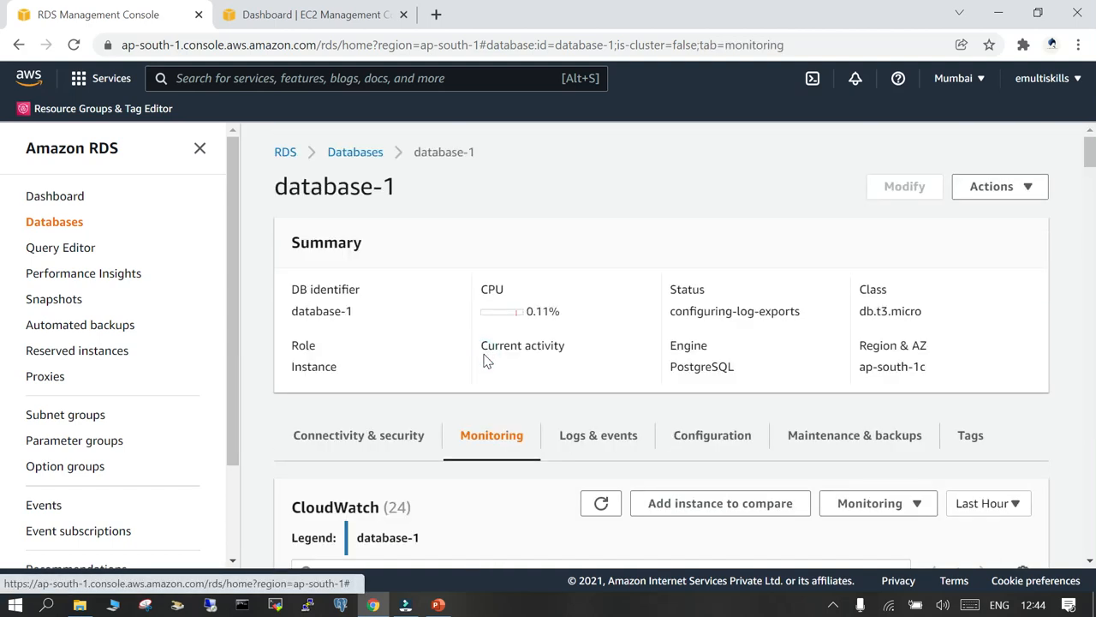
left_click(600, 442)
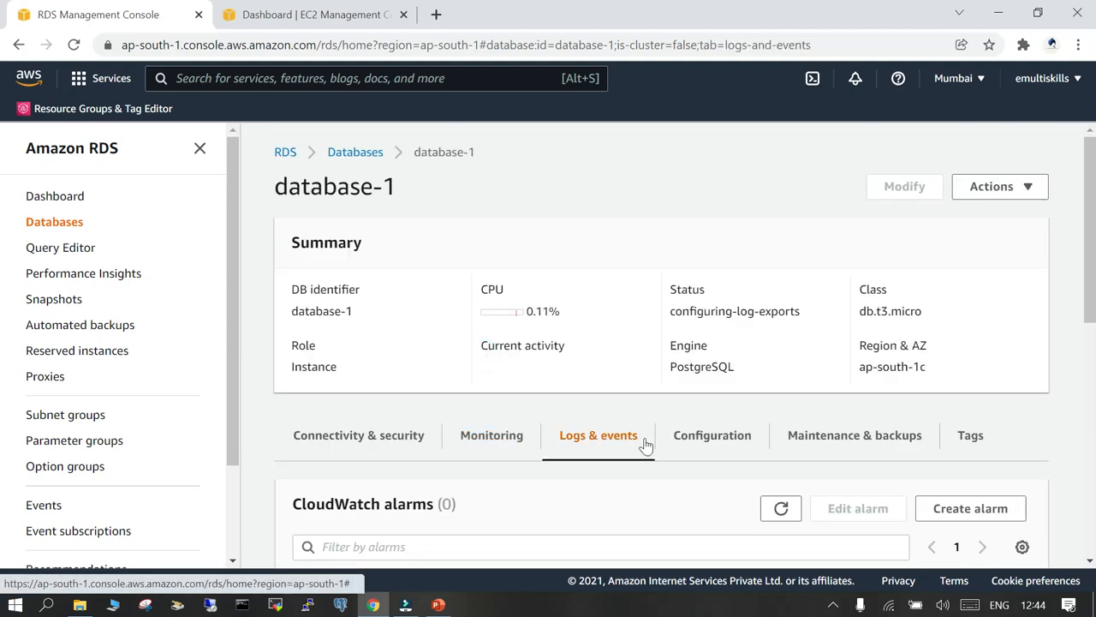
left_click(721, 441)
Review database-1's instance configuration and highlight the master username postgres.
scroll(738, 440, "down", 4)
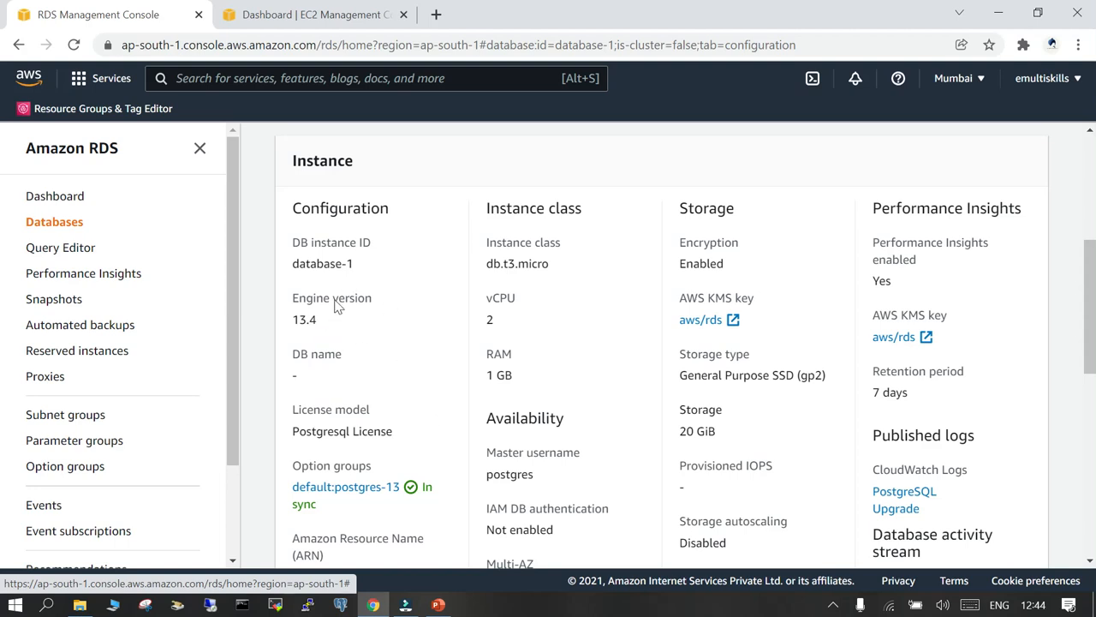
scroll(426, 381, "down", 2)
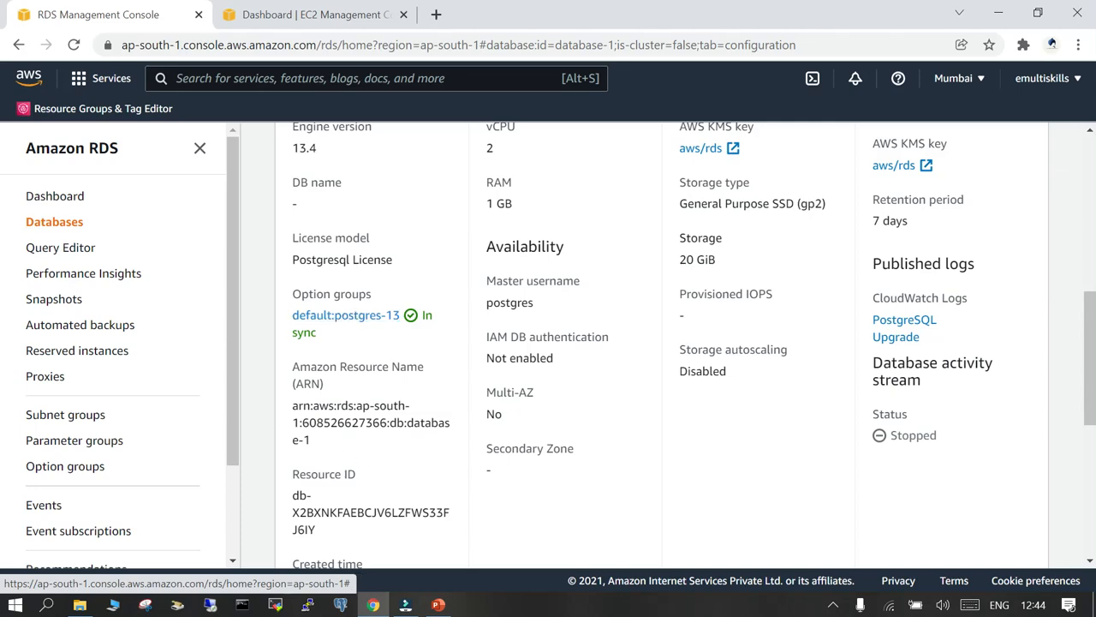
scroll(745, 444, "up", 2)
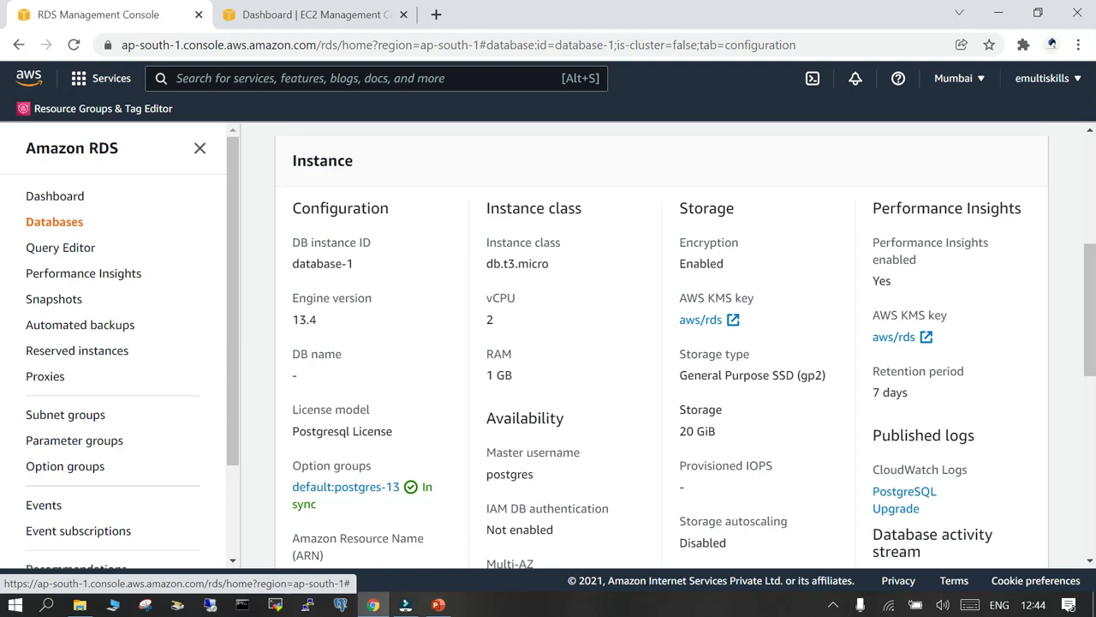
double_click(509, 474)
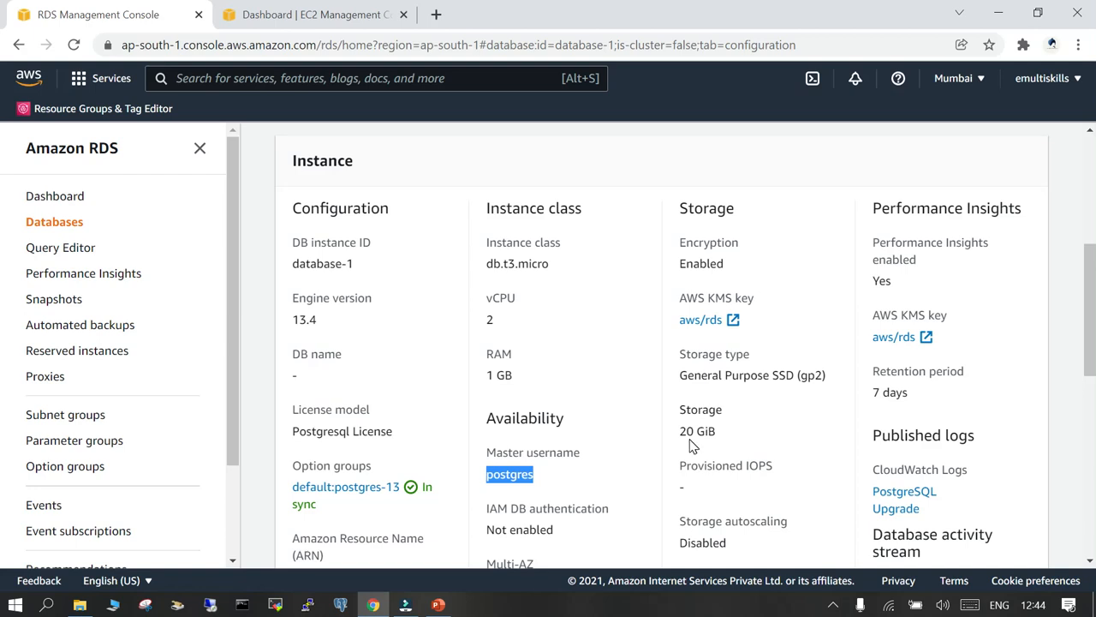
scroll(810, 478, "down", 1)
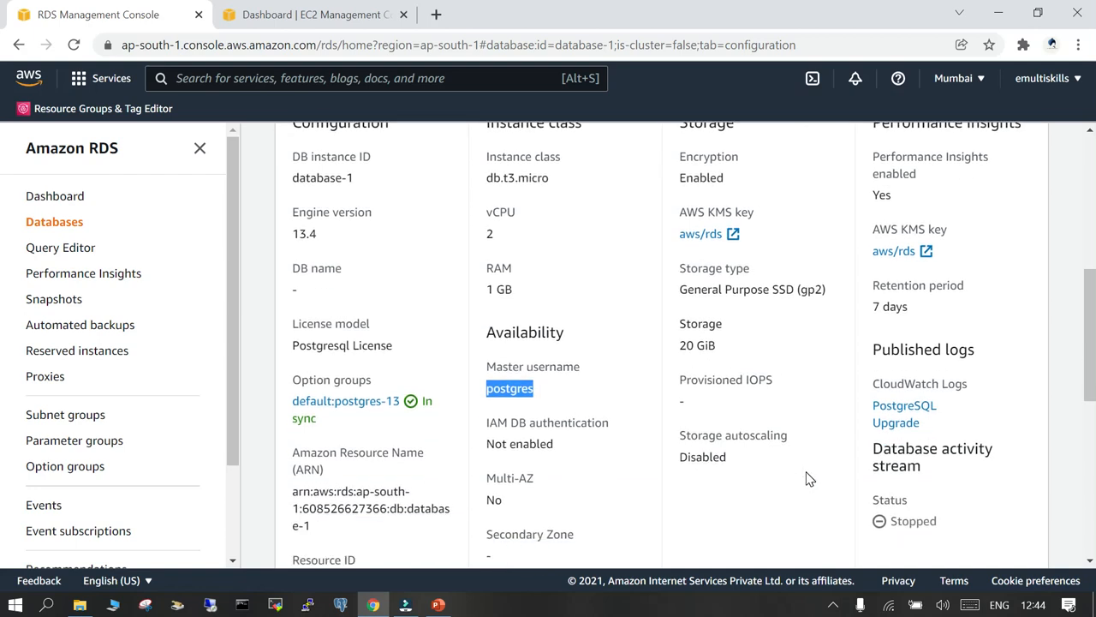
scroll(809, 478, "up", 1)
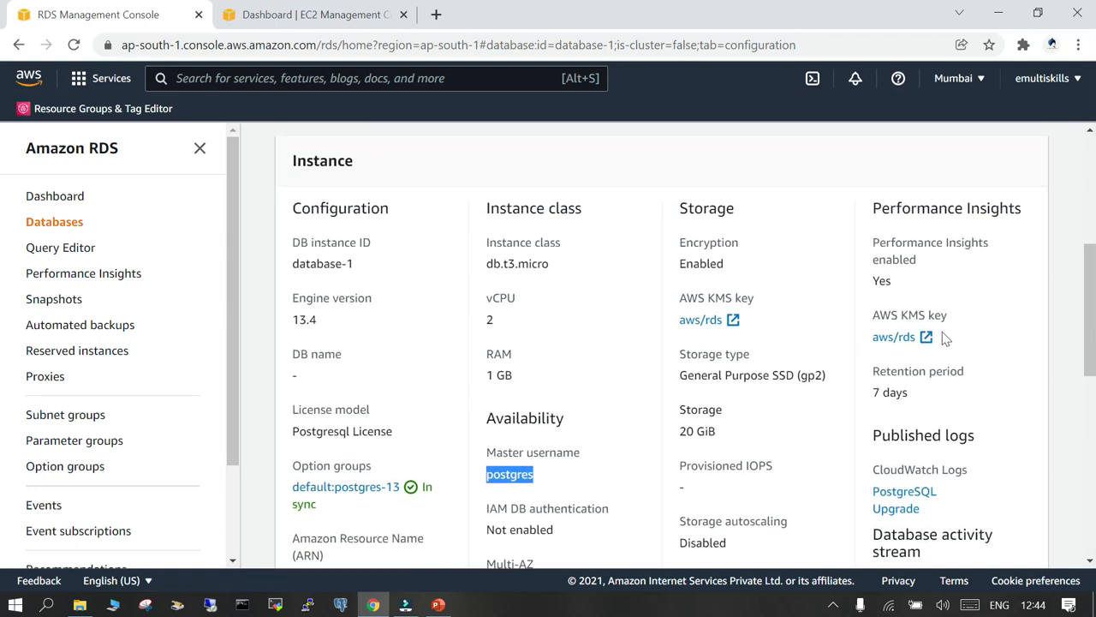
scroll(973, 443, "down", 2)
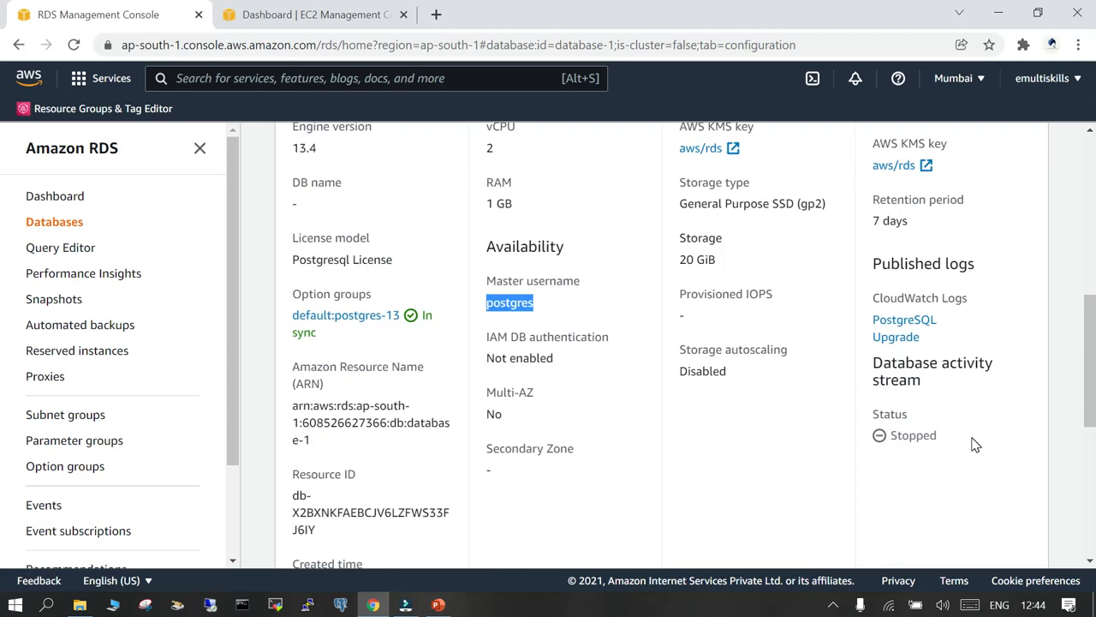
scroll(582, 469, "up", 2)
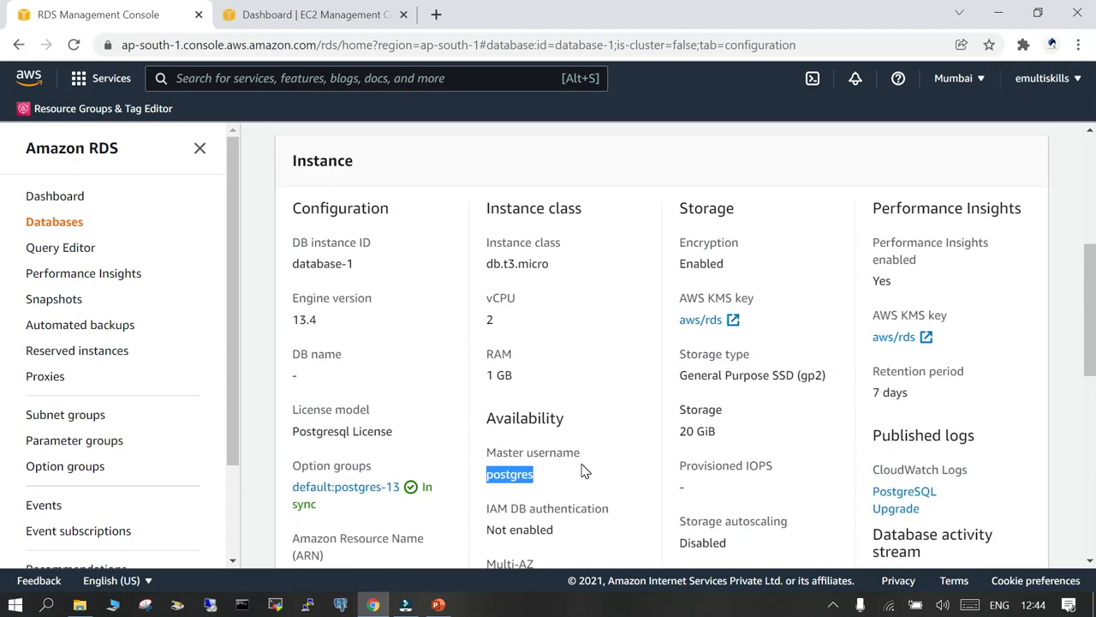
scroll(553, 434, "up", 2)
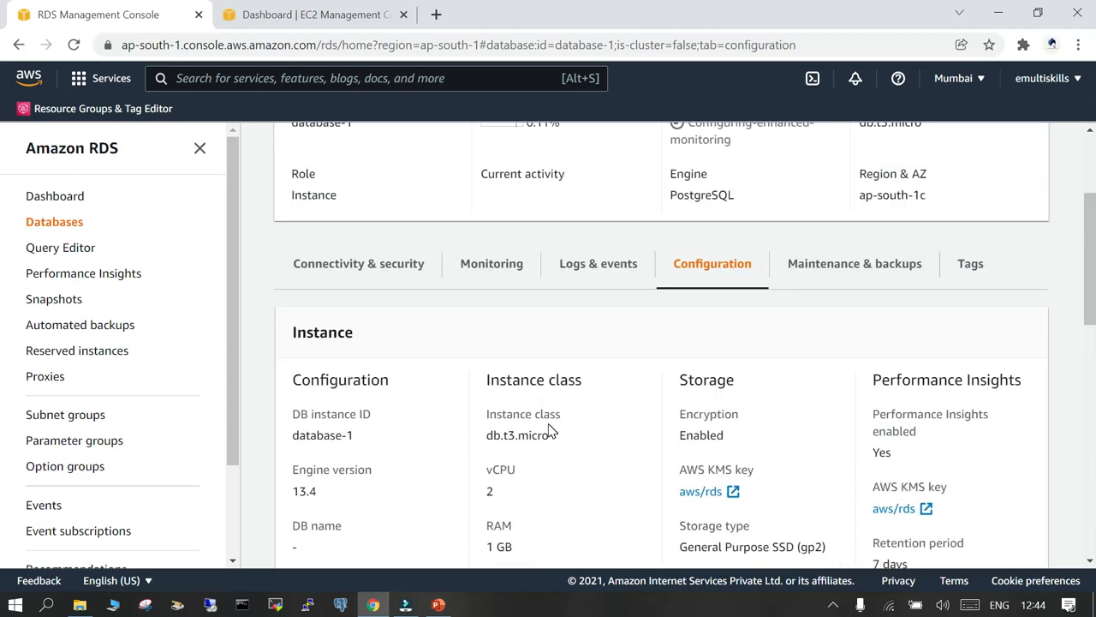
Review database-1's Maintenance and Backup settings.
left_click(851, 266)
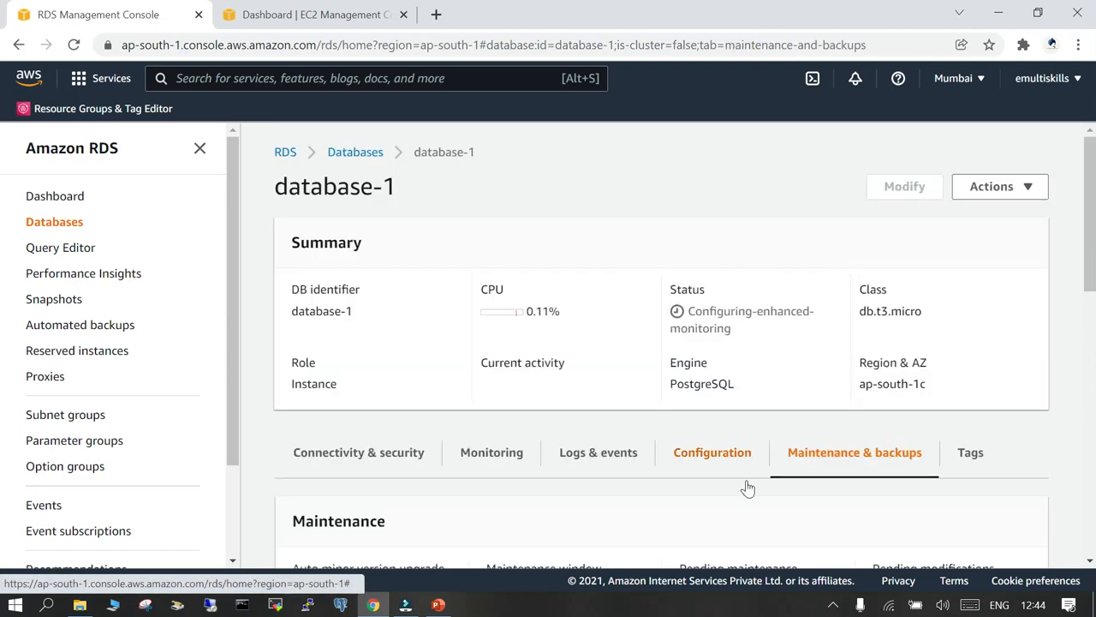
scroll(724, 475, "down", 3)
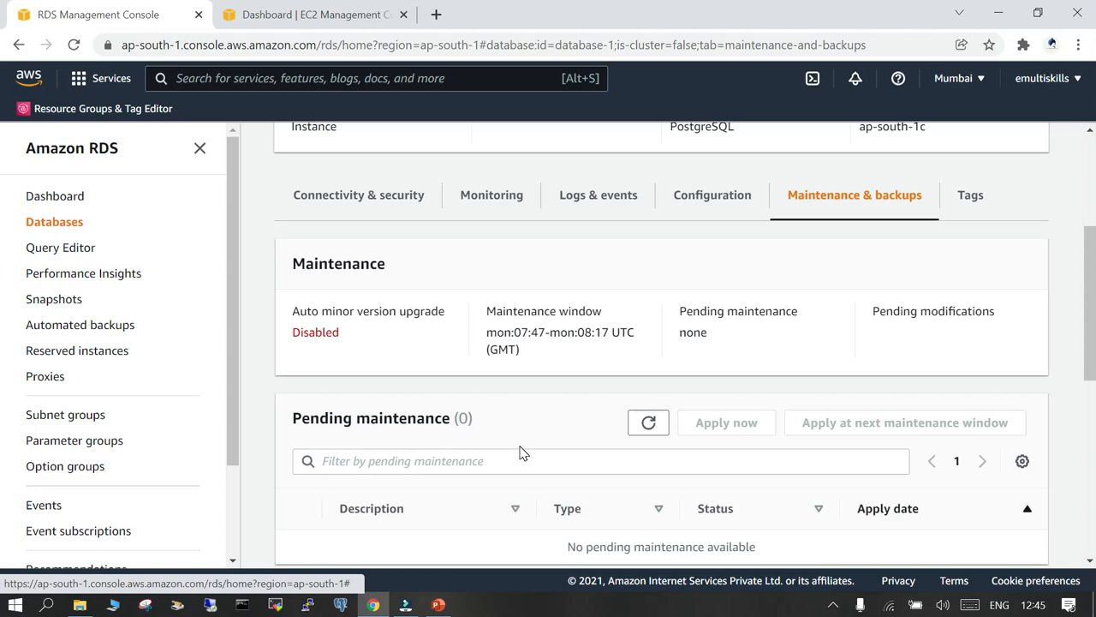
scroll(520, 453, "down", 5)
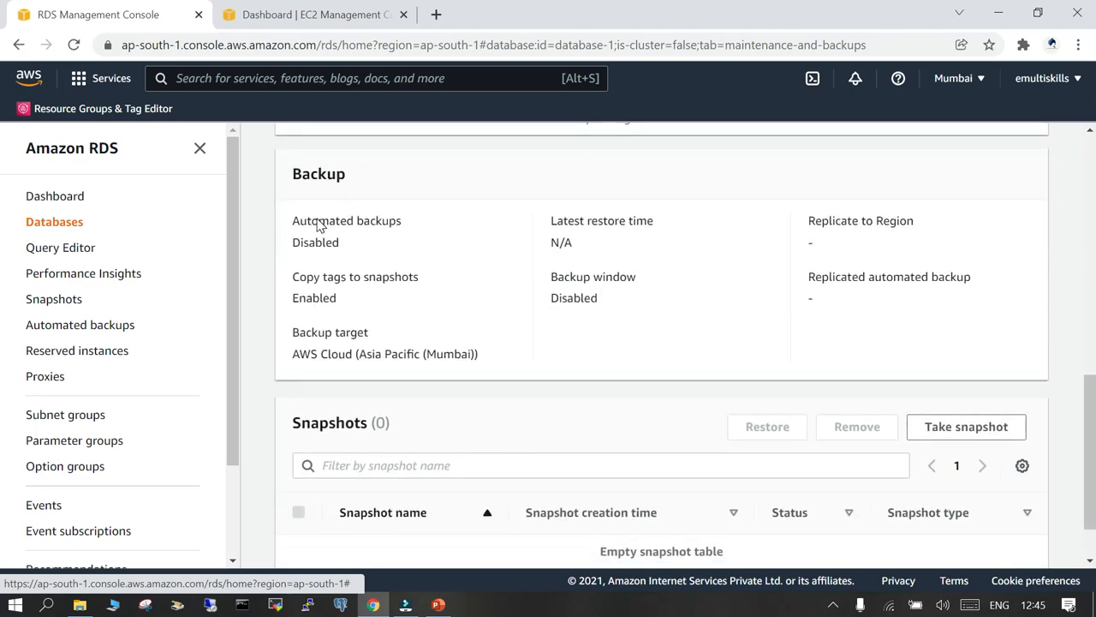
scroll(648, 406, "up", 5)
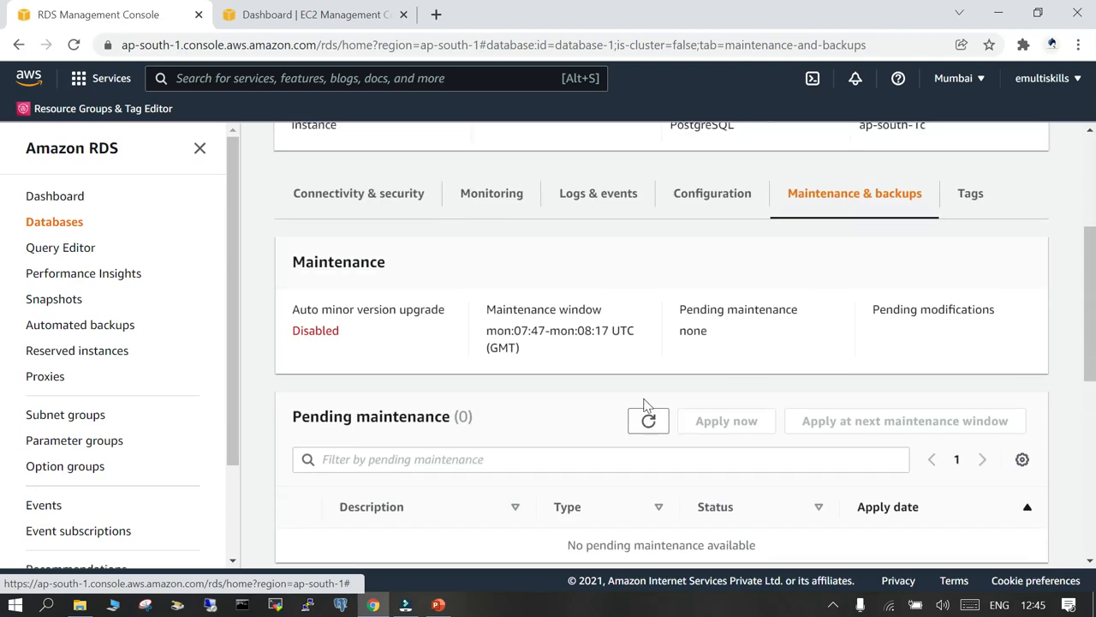
Show database-1's Tags section, which lists no tags.
left_click(977, 205)
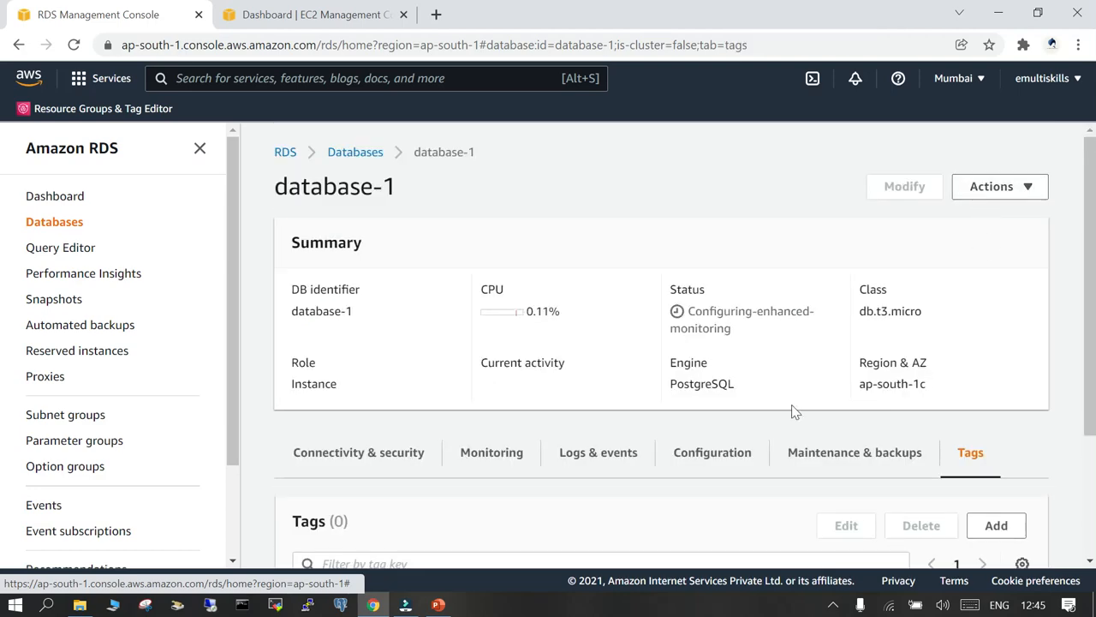
scroll(689, 471, "down", 2)
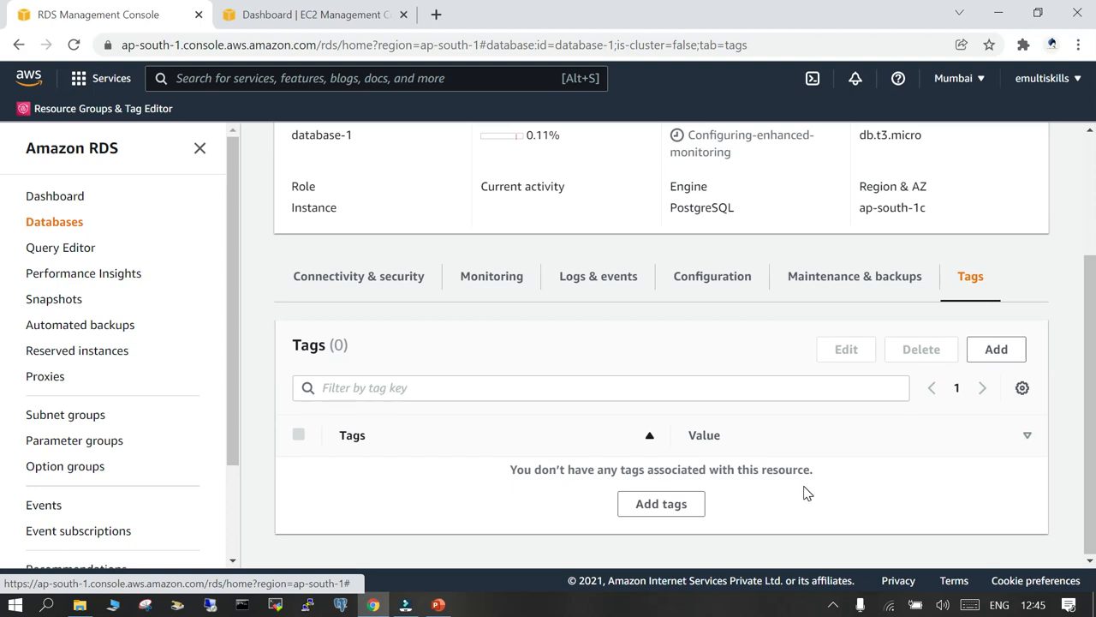
scroll(465, 396, "up", 2)
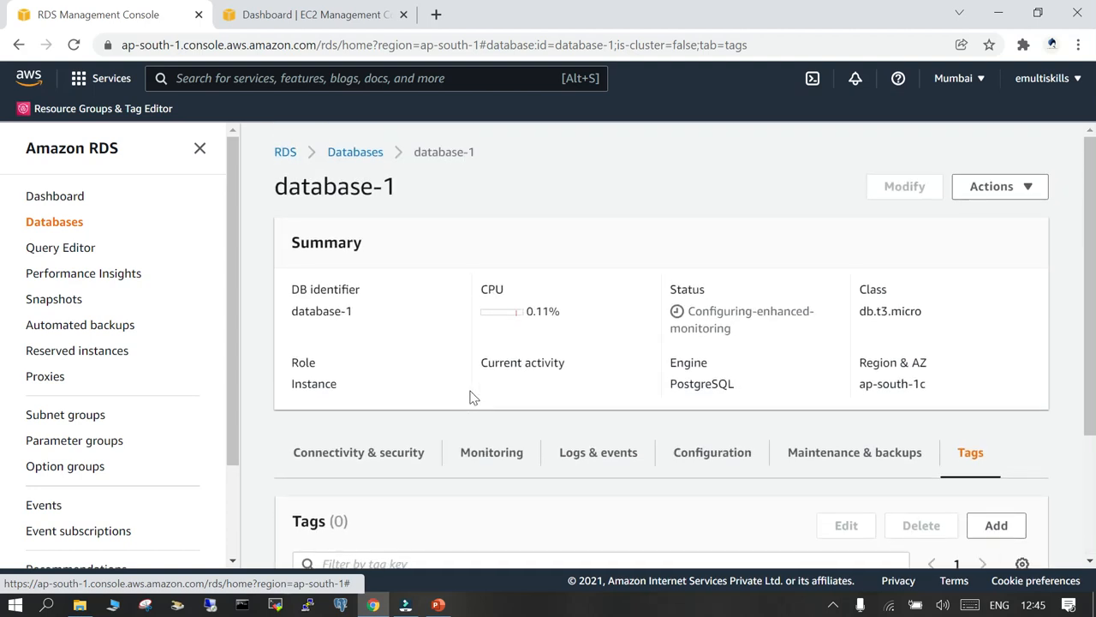
Go back to the Databases list and reopen database-1's details.
left_click(356, 154)
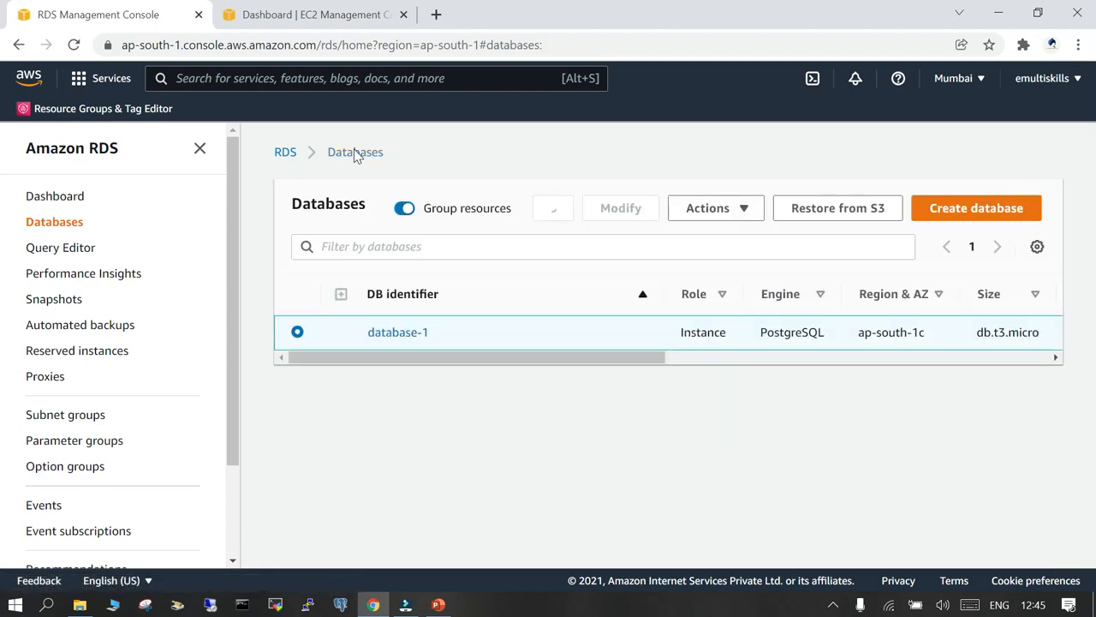
left_click(411, 336)
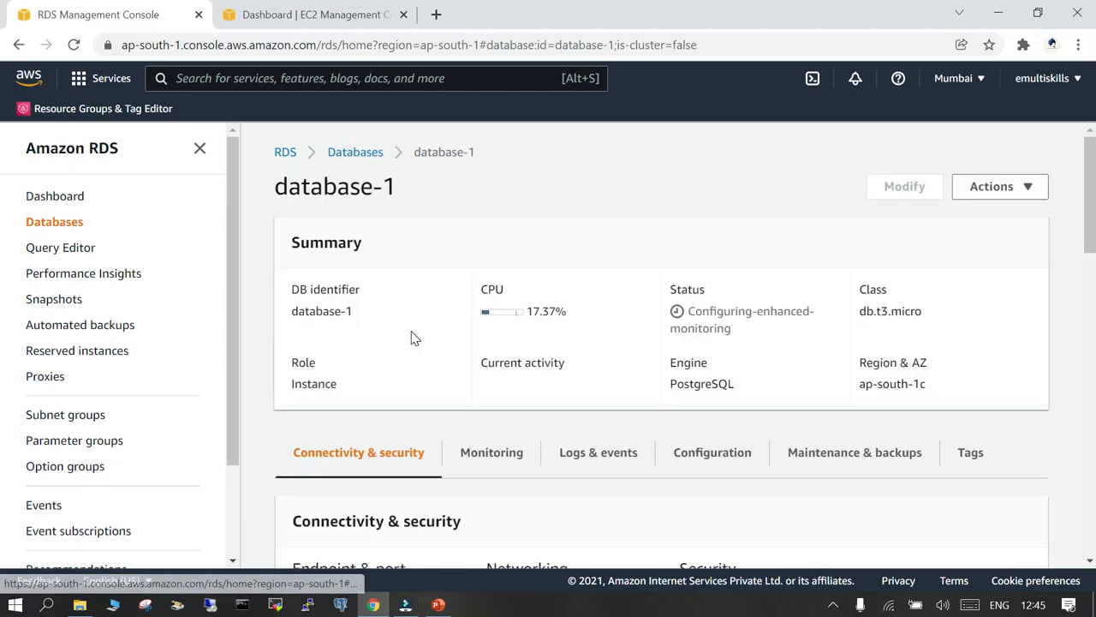
scroll(617, 455, "down", 4)
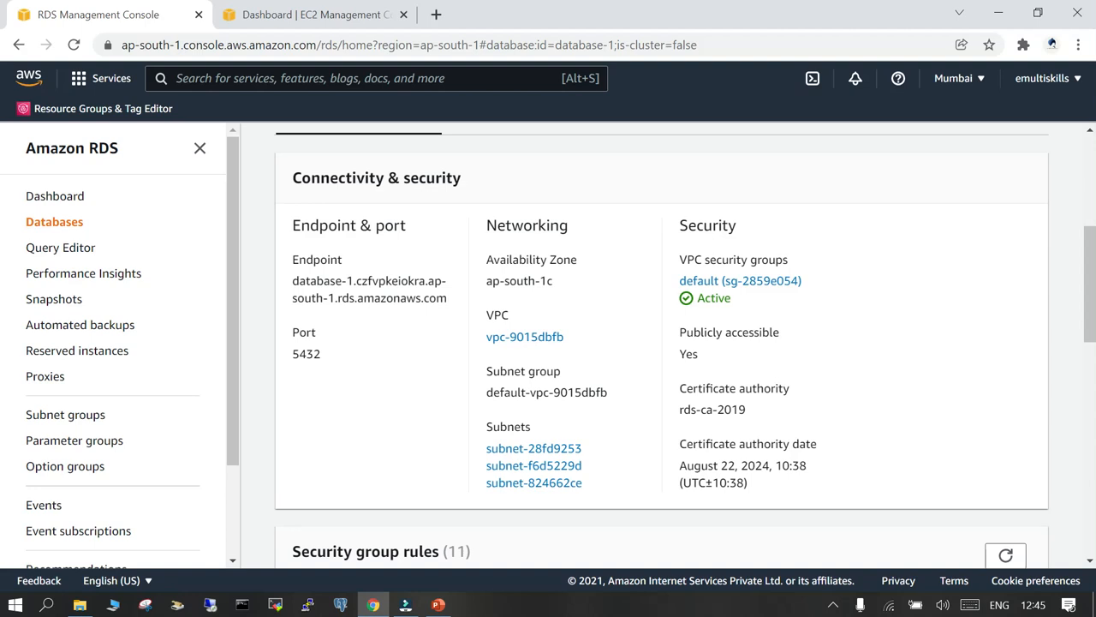
Copy database-1's endpoint address and launch pgAdmin 4.
left_click_drag(293, 280, 447, 298)
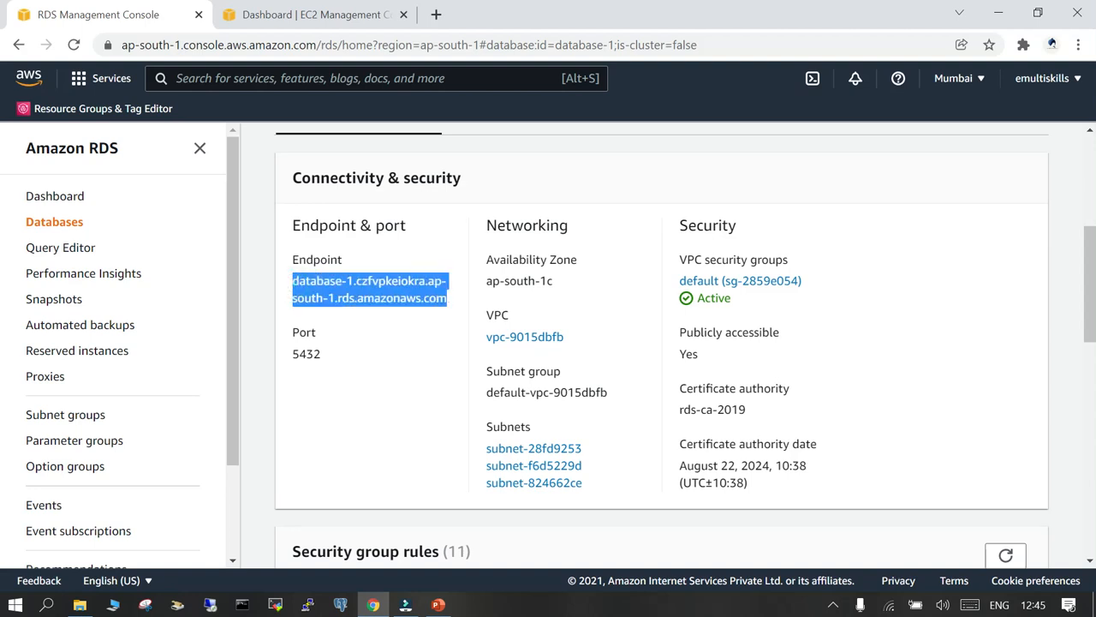
right_click(423, 288)
left_click(455, 301)
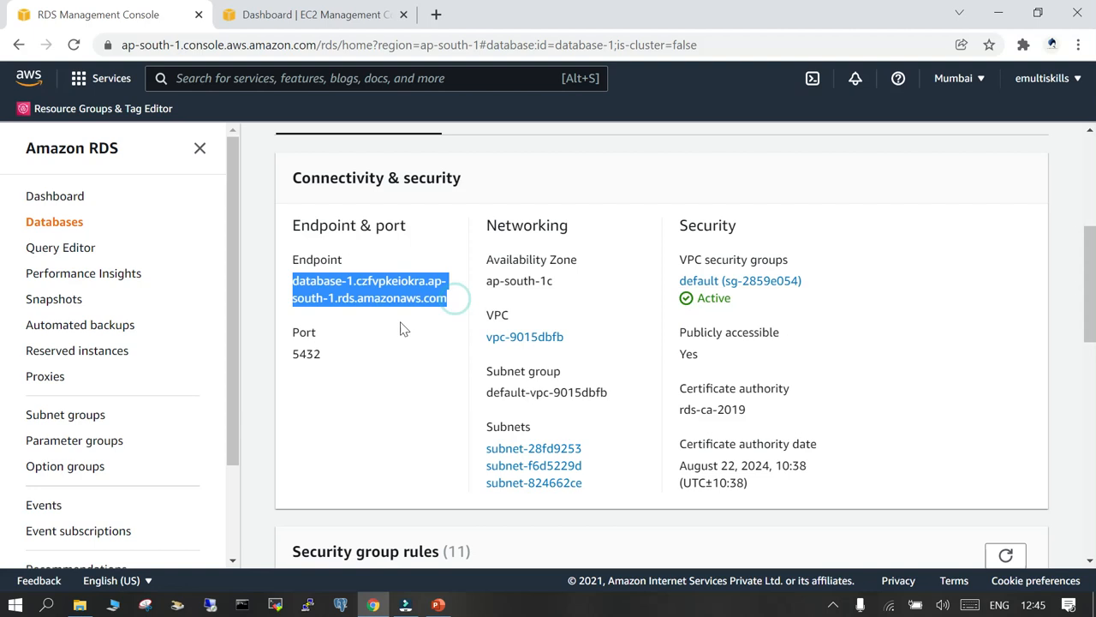
left_click(341, 604)
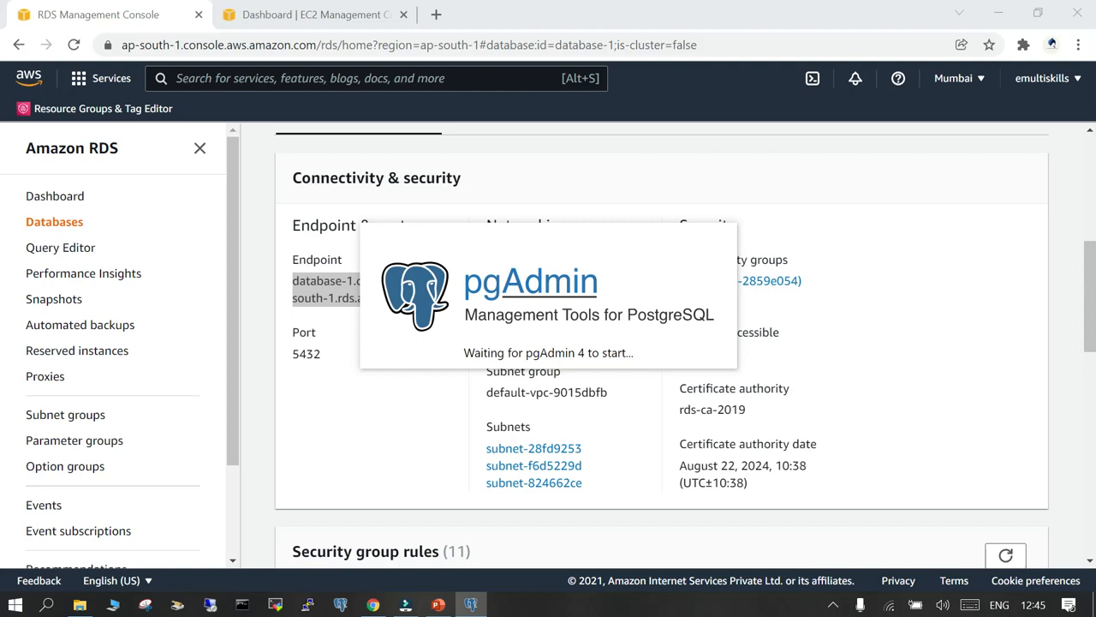
Open Notepad from Windows search and note down the master password.
left_click(47, 606)
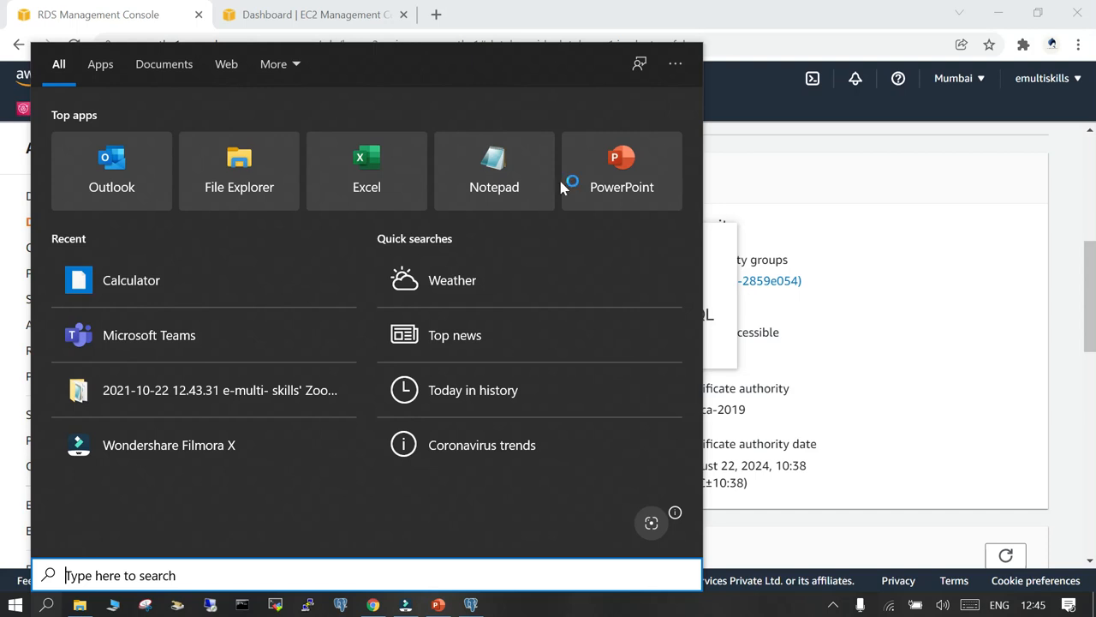
left_click(501, 168)
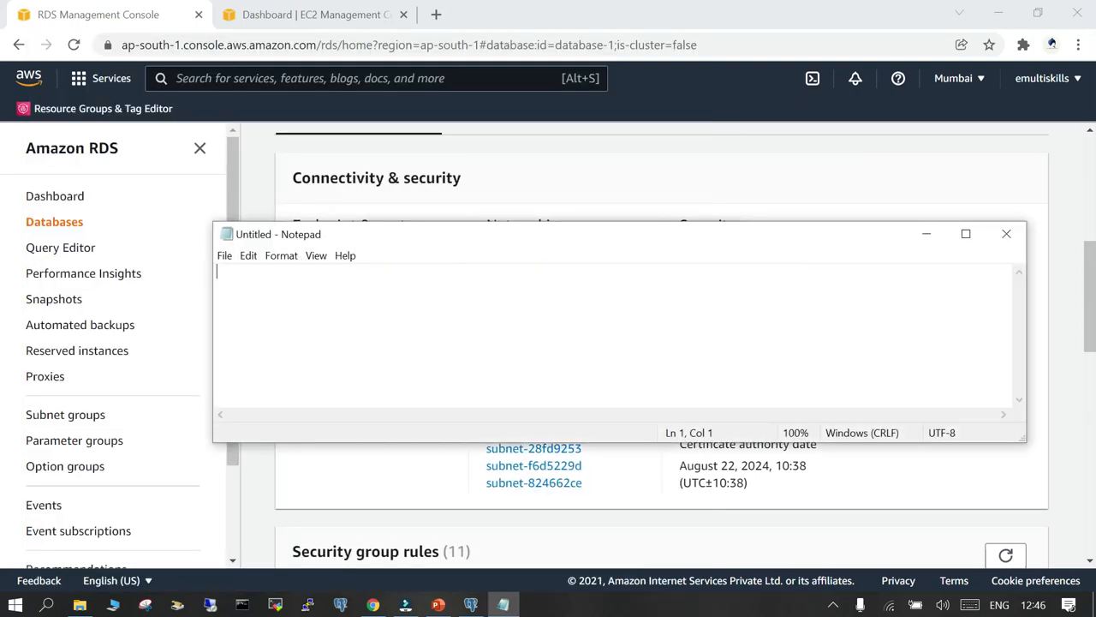
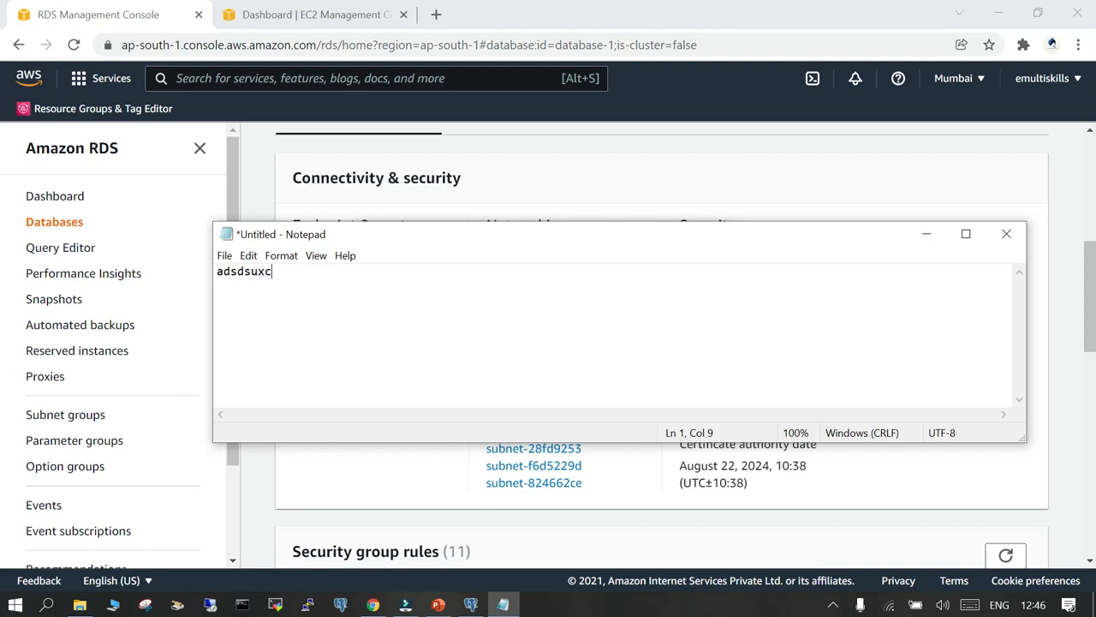
left_click(927, 234)
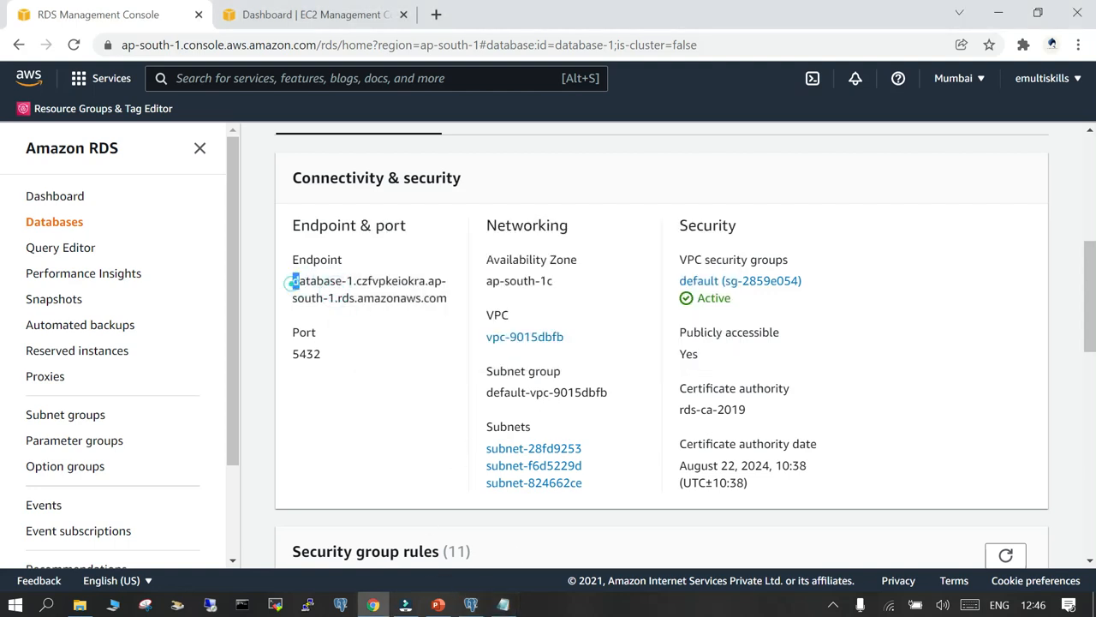
Add the database-1 endpoint and username postgres to the note, then bring pgAdmin 4 forward.
left_click_drag(294, 281, 448, 299)
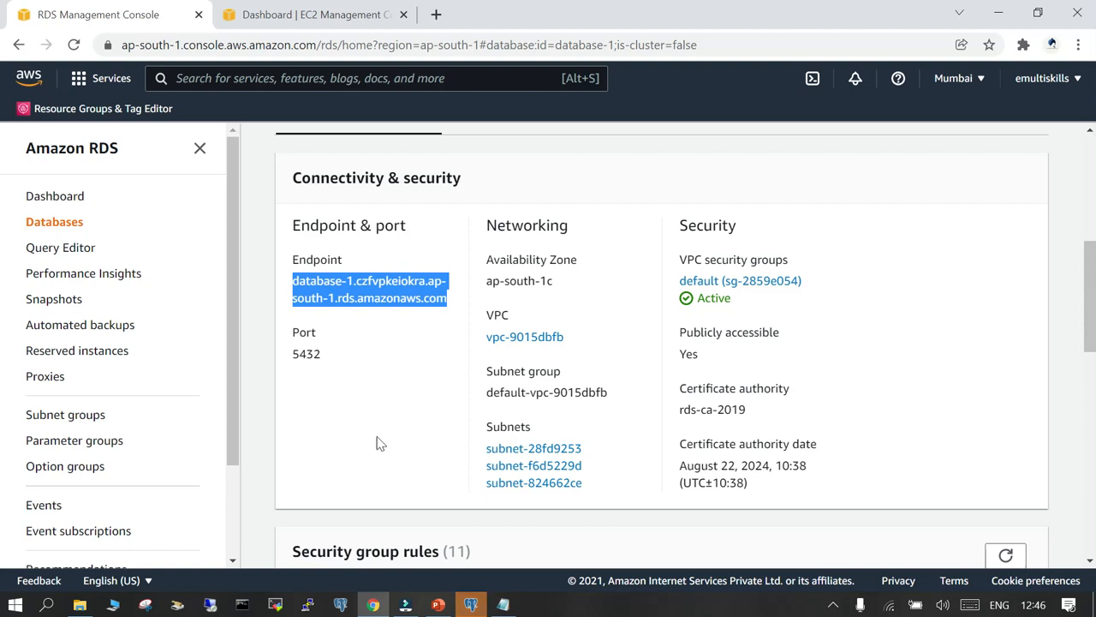
left_click(503, 605)
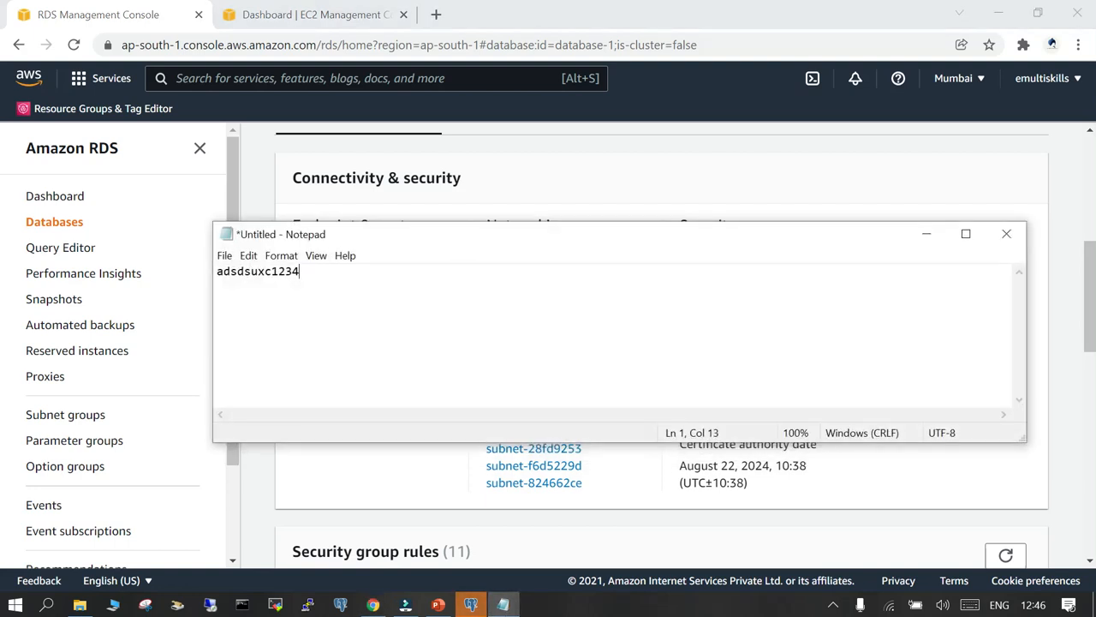
key("Return")
key("Return")
key("ctrl+v")
key("Return")
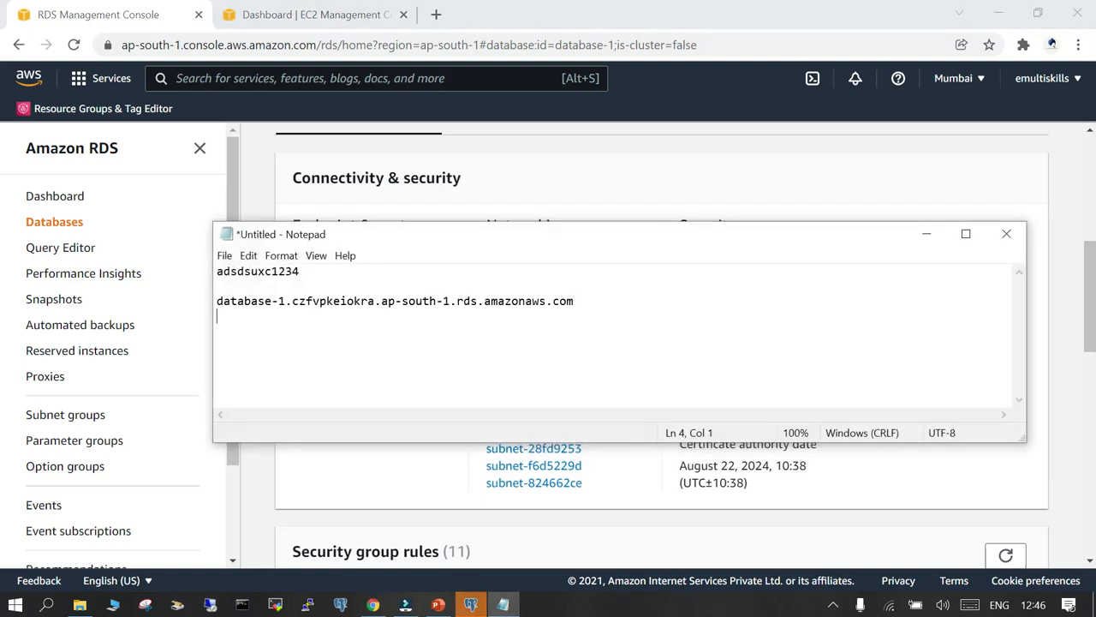
type("postgres")
key("Return")
left_click(926, 234)
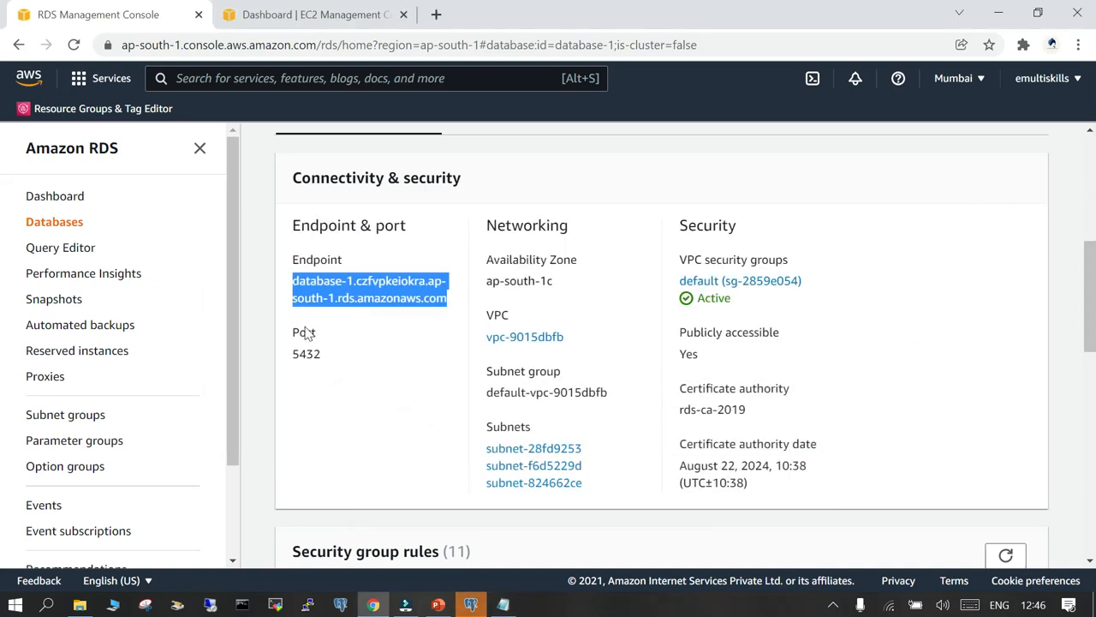
left_click(472, 605)
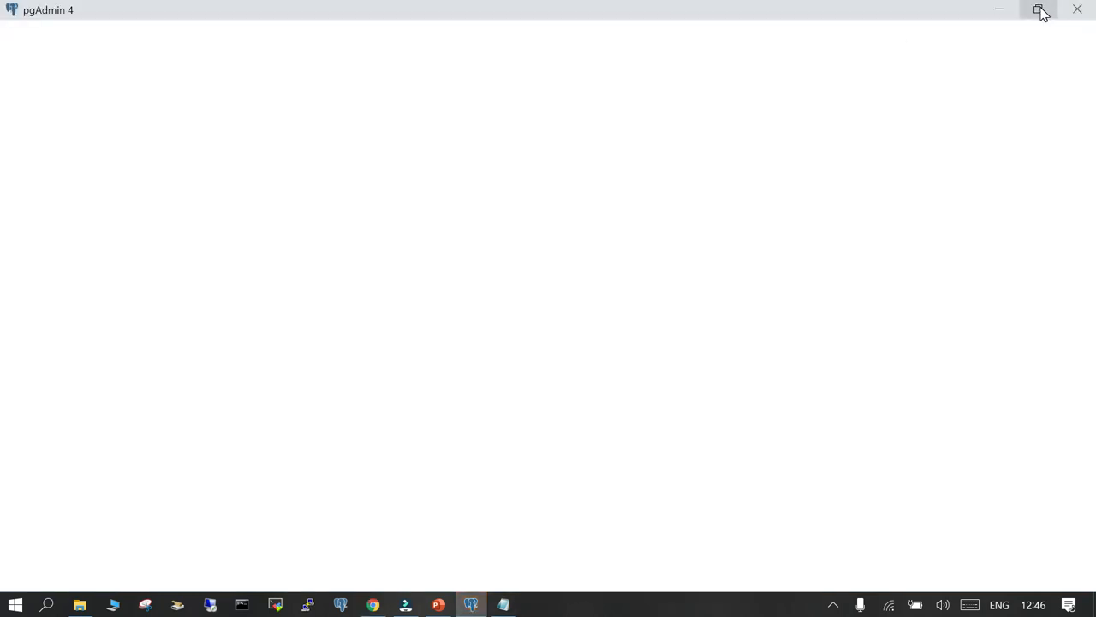
Unlock pgAdmin 4 by entering the master password.
left_click(372, 604)
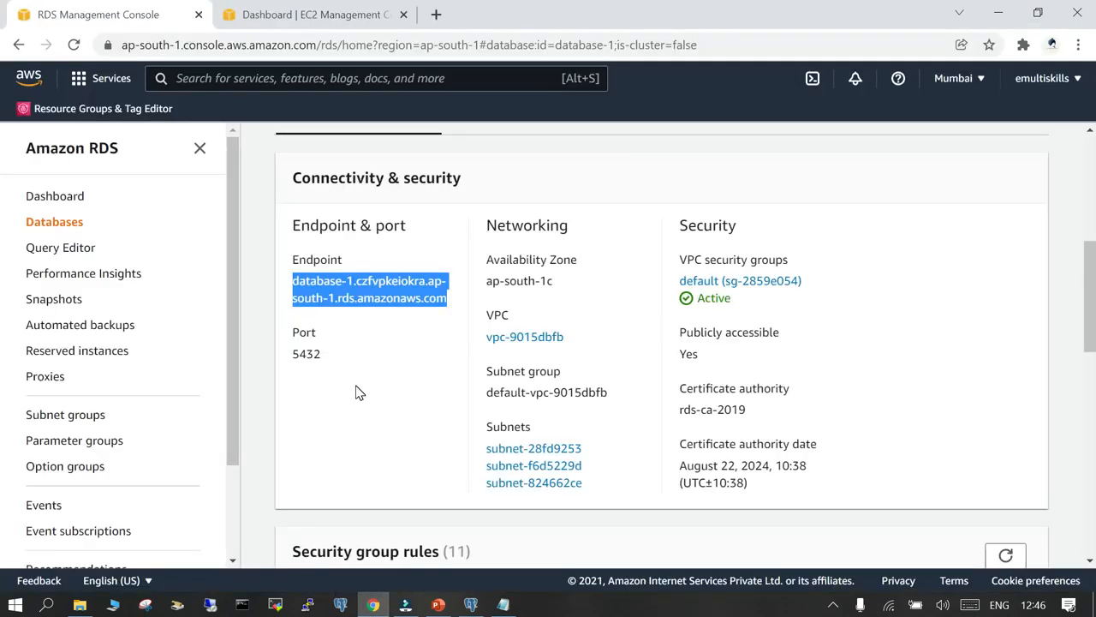
left_click(470, 605)
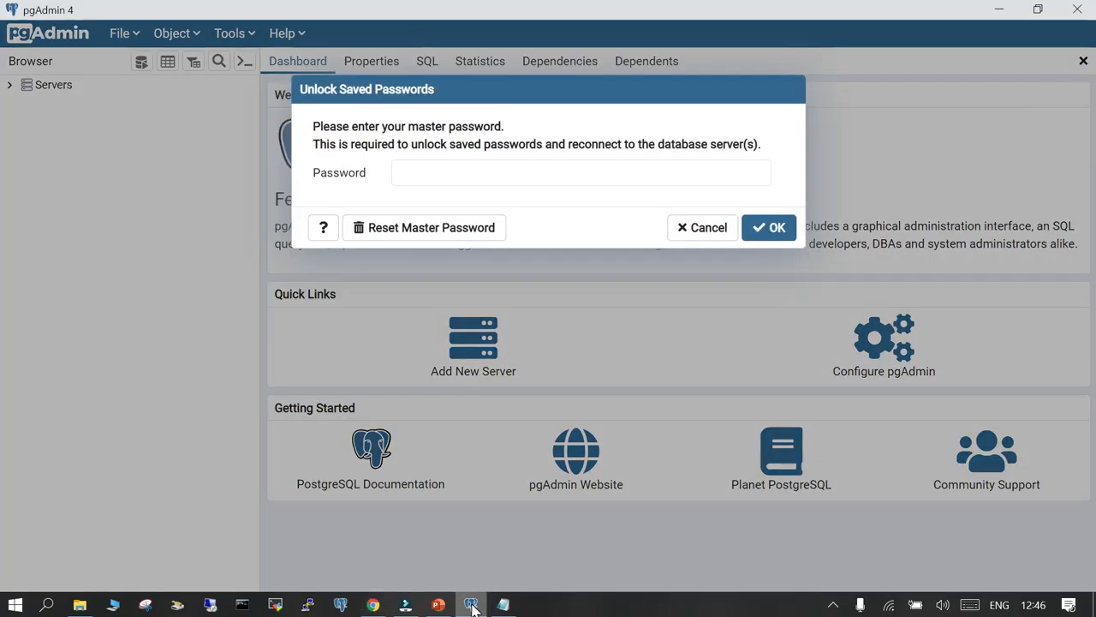
left_click(419, 171)
type("******")
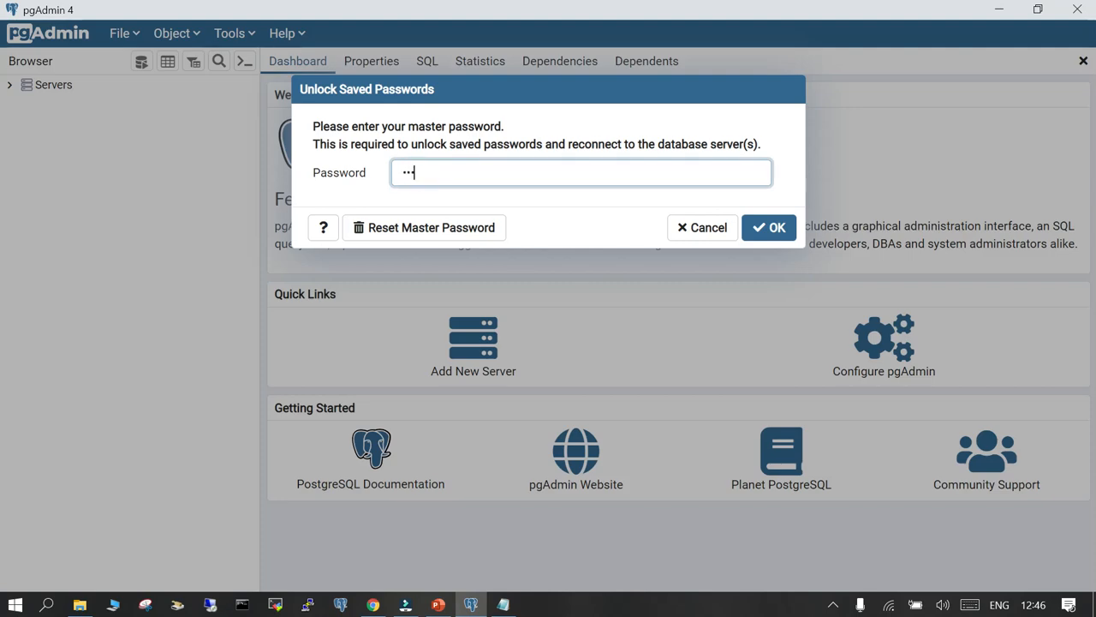
key("Return")
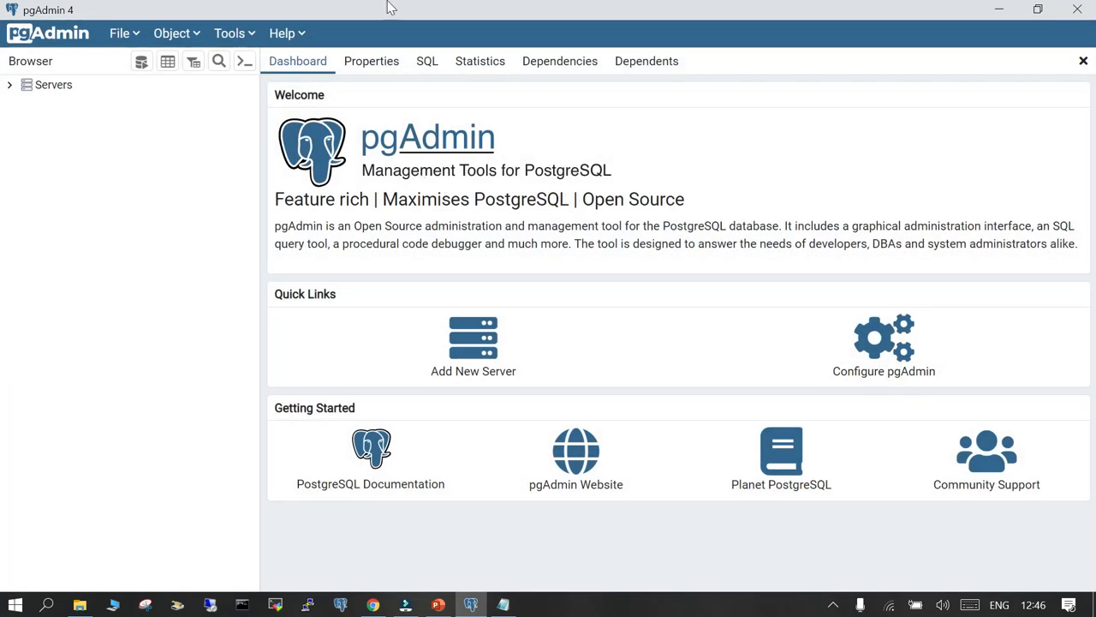
Start registering a new server via Servers > Create > Server….
right_click(41, 89)
mouse_move(111, 101)
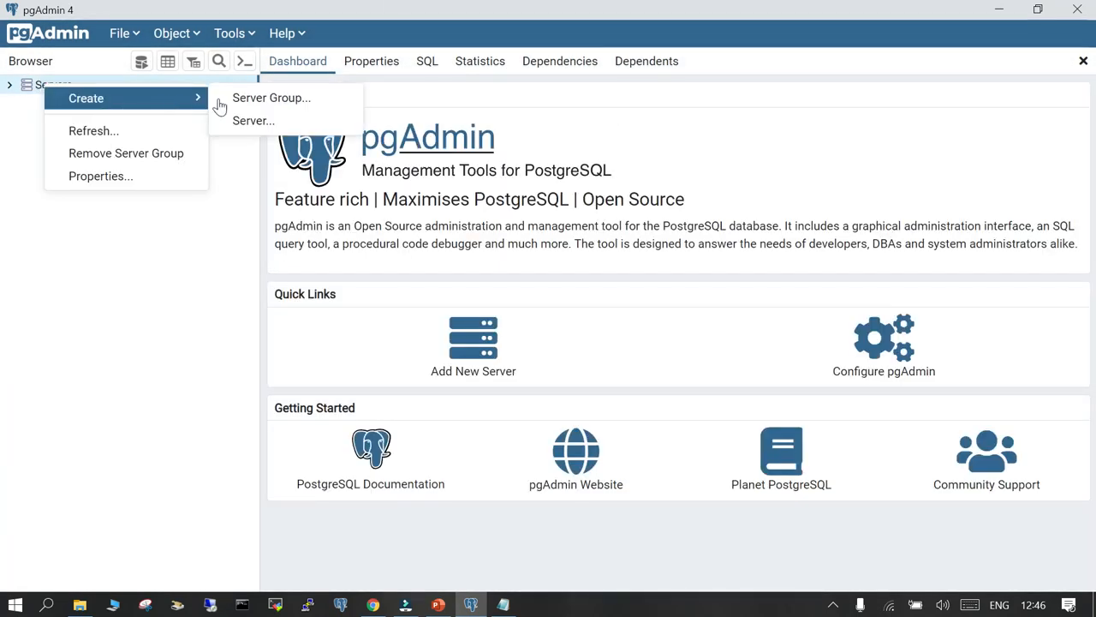
left_click(248, 123)
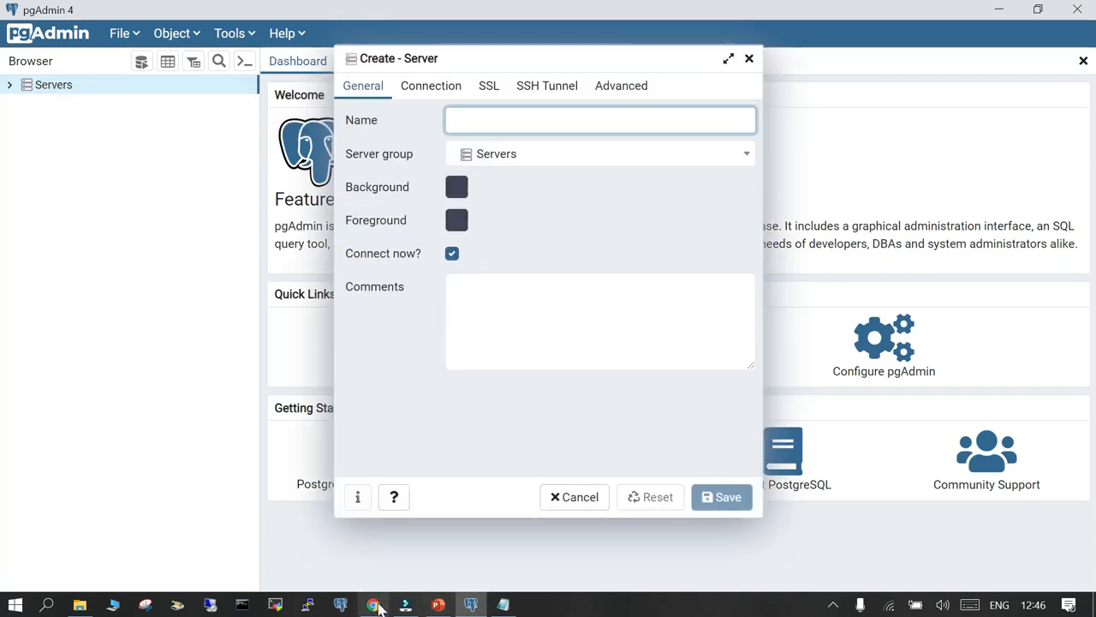
Copy the database-1 endpoint from the RDS console and paste it as the server Name.
left_click(375, 605)
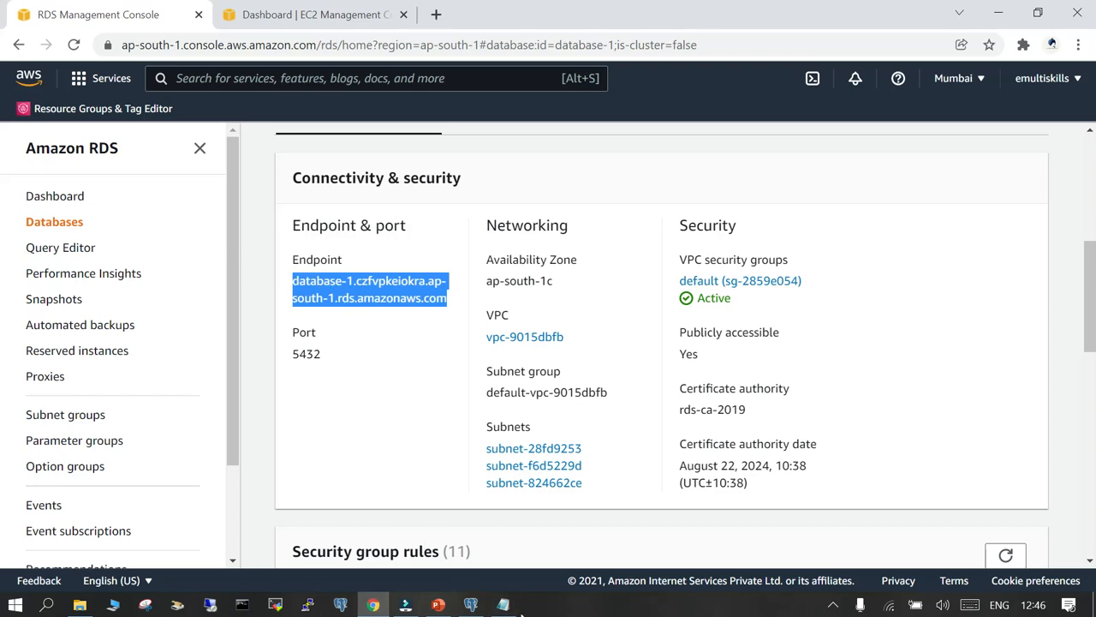
right_click(422, 291)
left_click(439, 303)
left_click(472, 606)
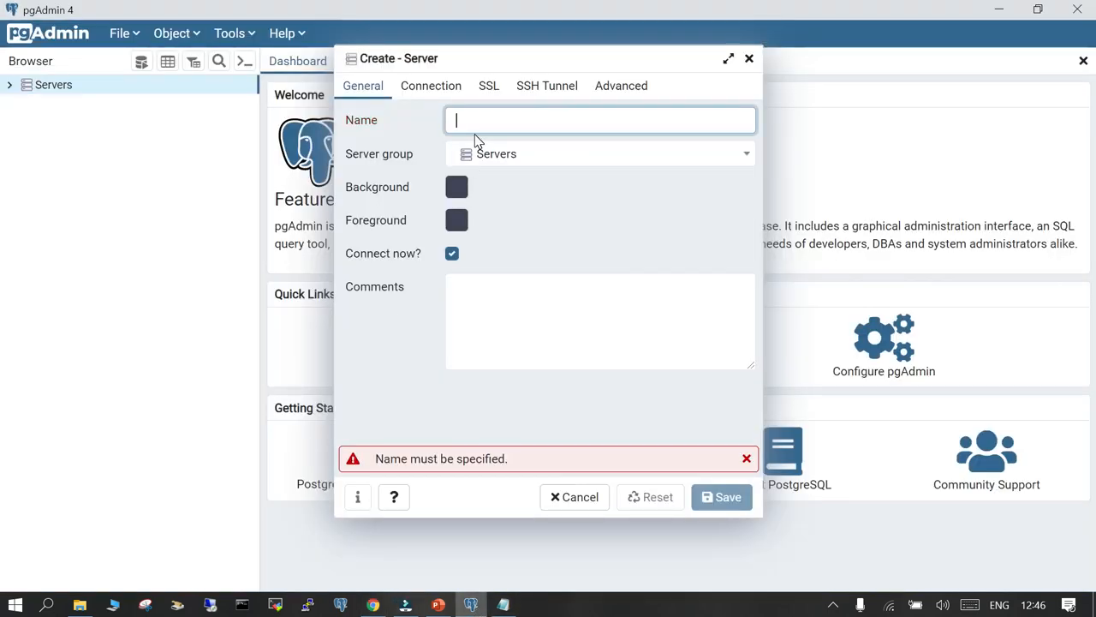
type("database-1.czfvjkeiskra.ap-south-1.rds.amazonaws.com")
Paste the endpoint into the Connection tab's Host name/address field, then return to the RDS console.
left_click(430, 87)
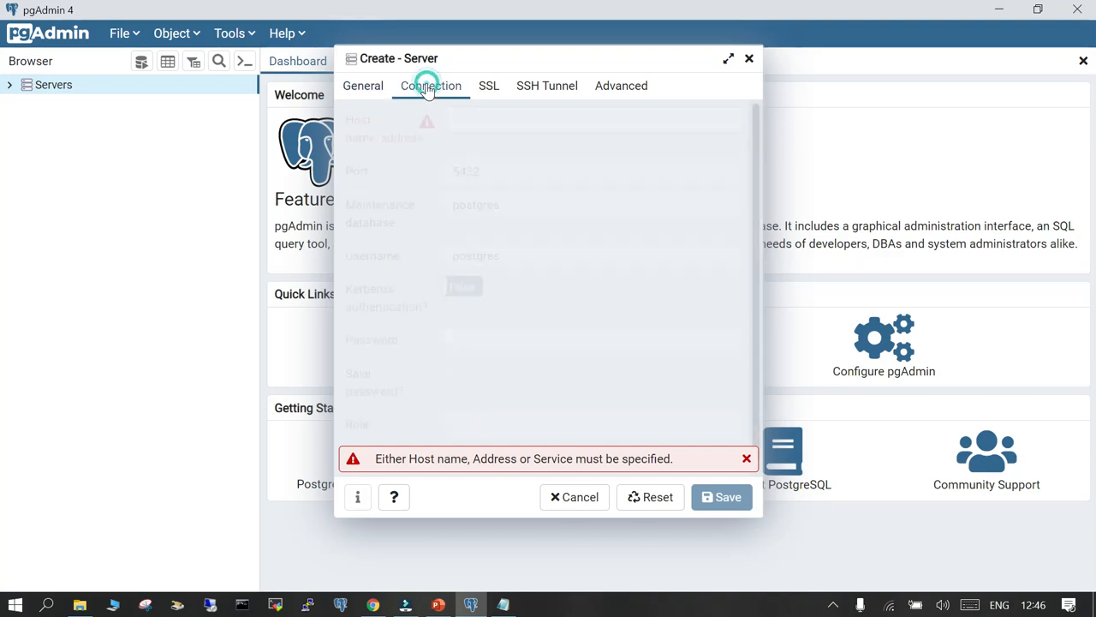
left_click(457, 119)
type("database-1.czfvpkeiokra.ap-south-1.rds.amazonaws.com")
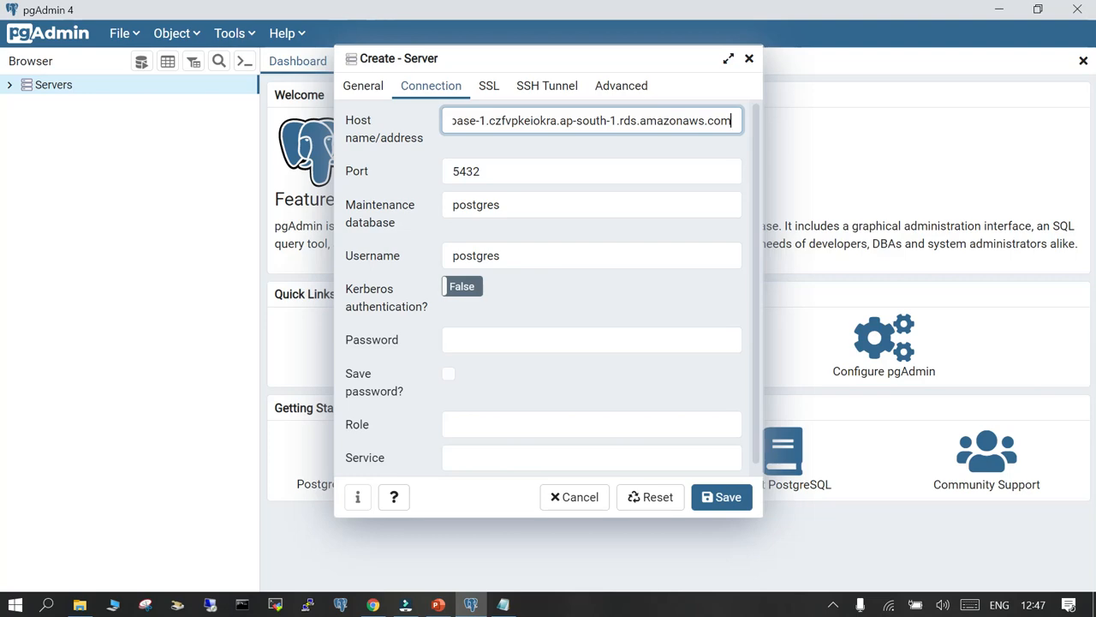
left_click(373, 605)
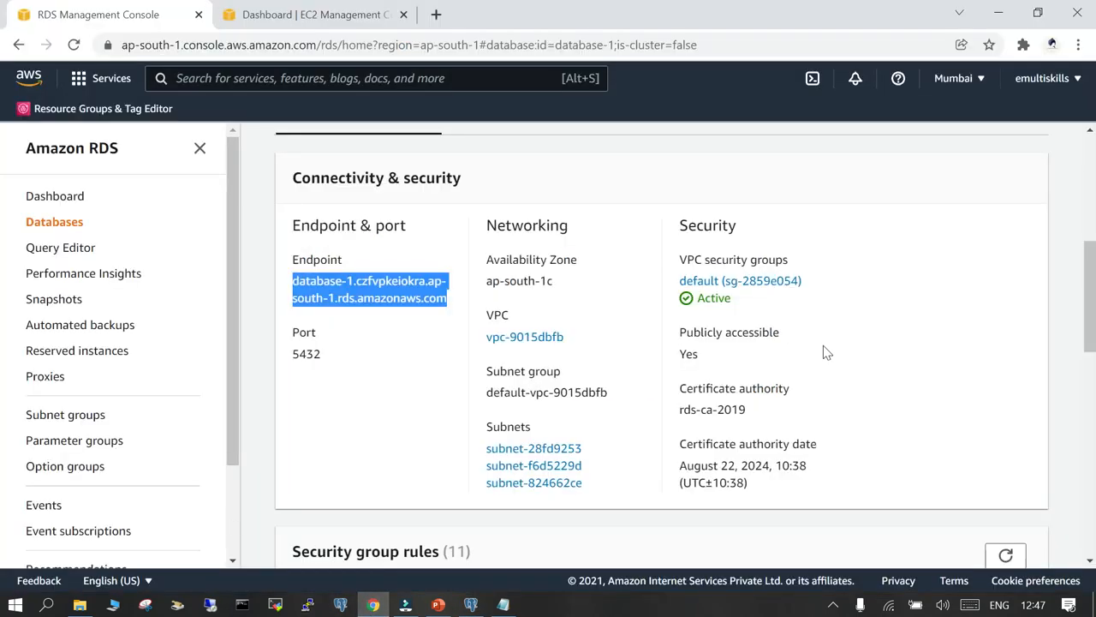
Go back to the Databases list, open database-1's details and start modifying the instance.
scroll(903, 445, "up", 3)
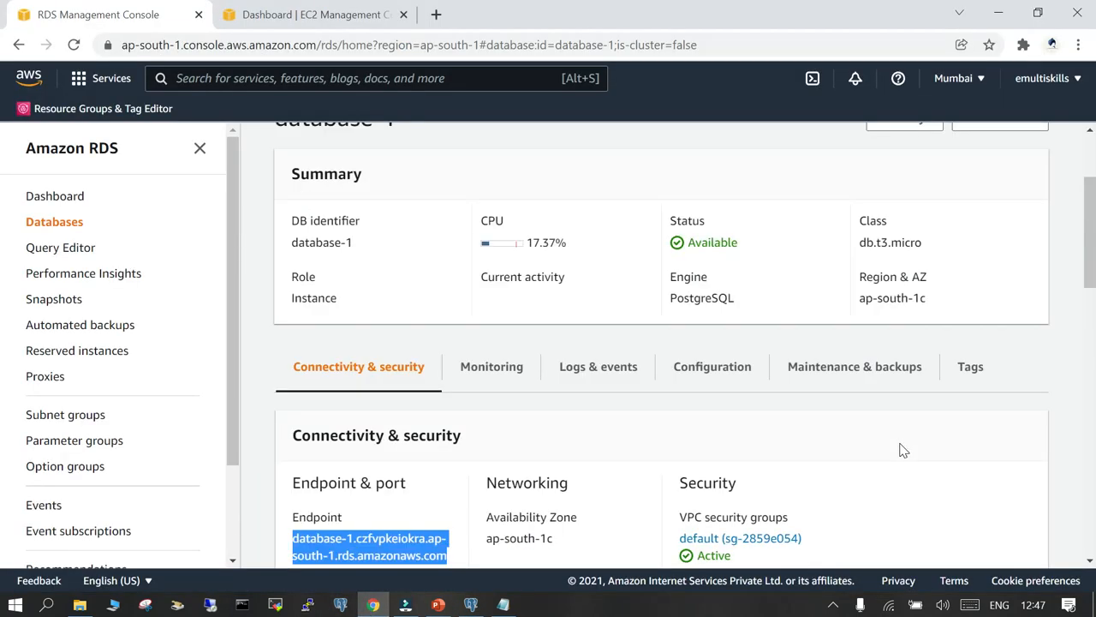
scroll(901, 443, "up", 2)
left_click(353, 247)
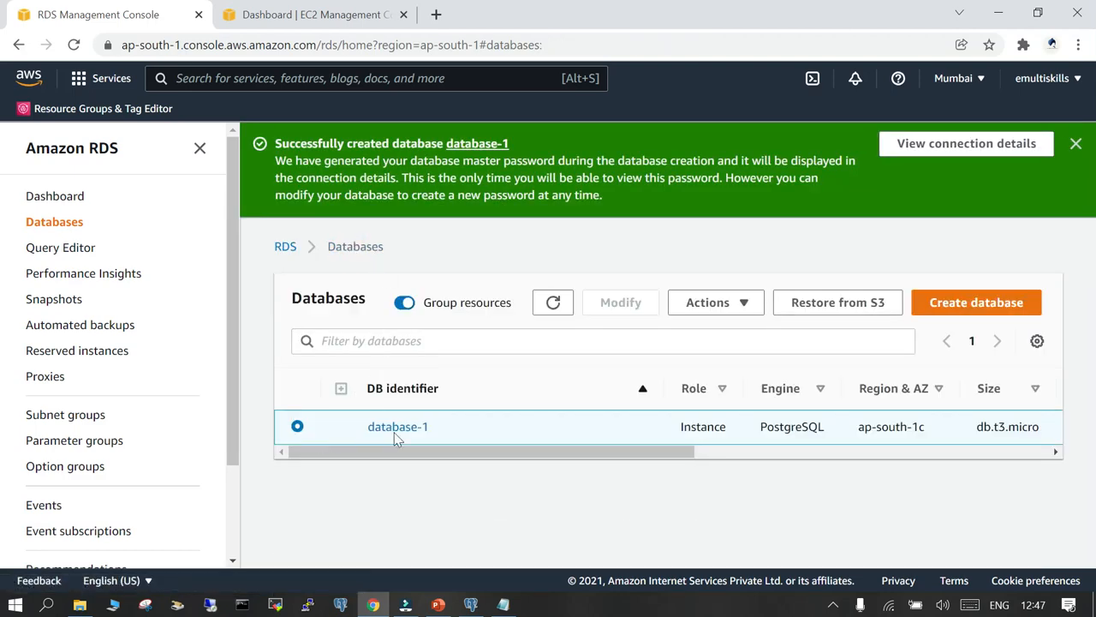
left_click(742, 305)
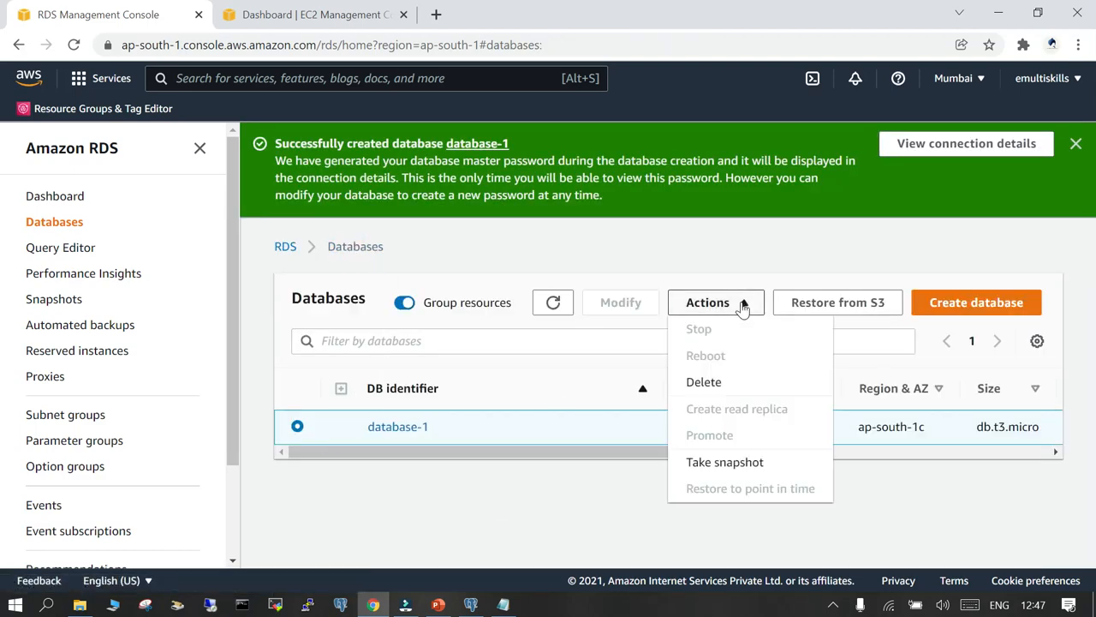
left_click(390, 429)
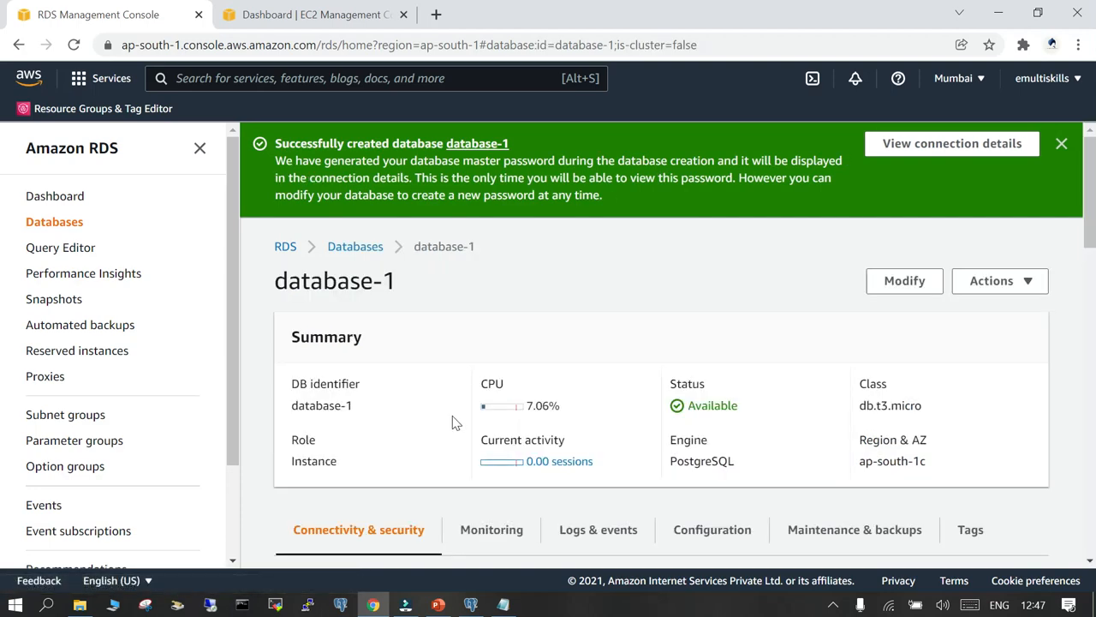
scroll(941, 276, "down", 1)
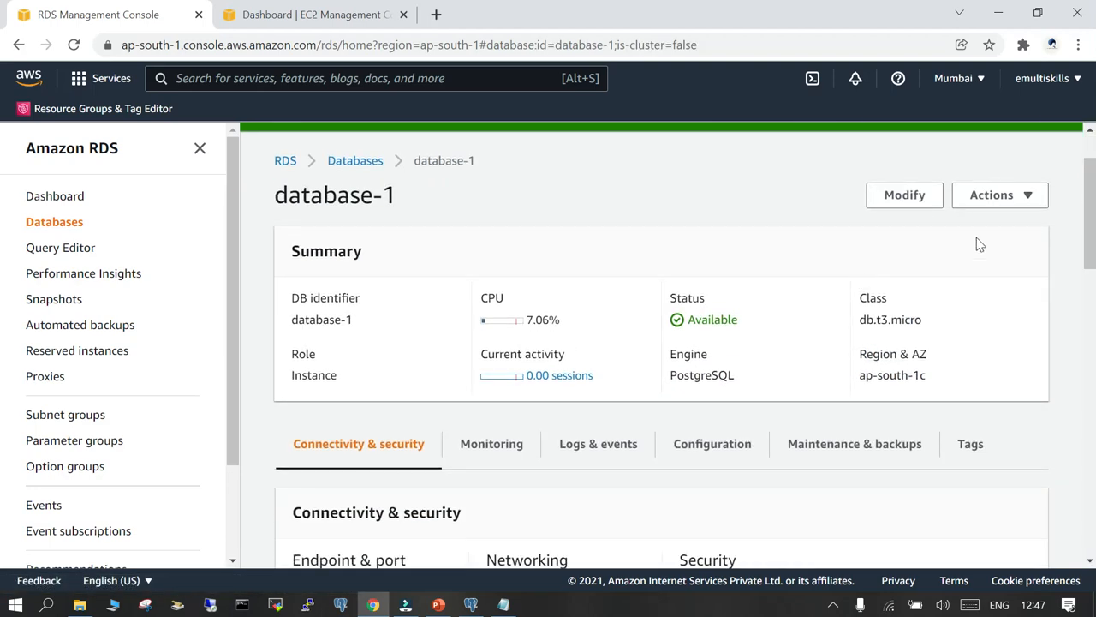
left_click(912, 196)
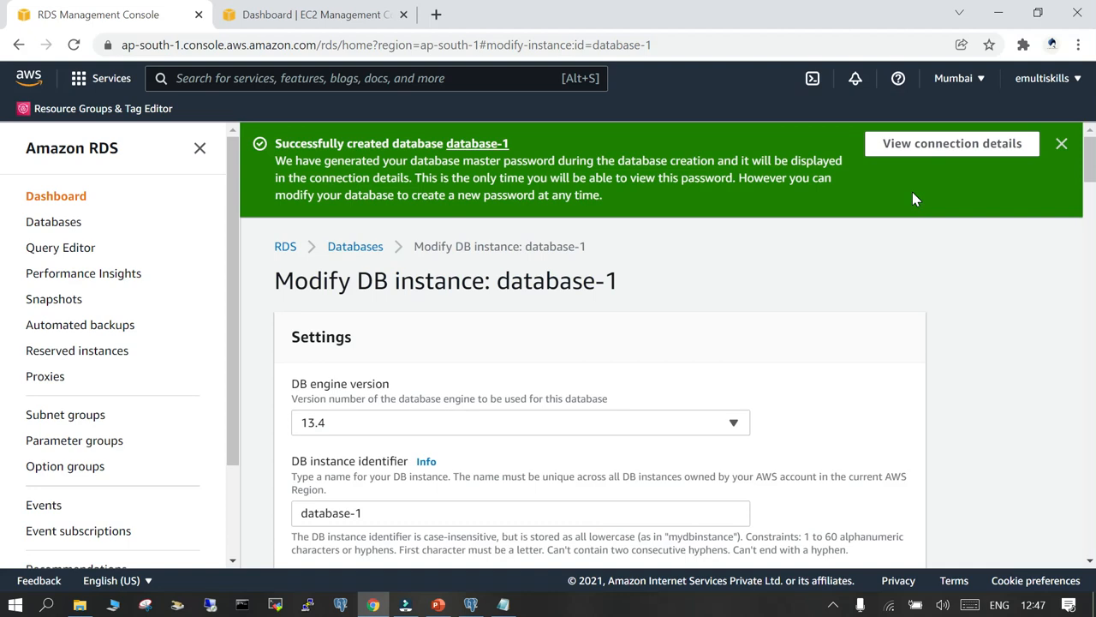
Copy the saved master password from the Notepad notes into the New master password field.
scroll(719, 409, "down", 1)
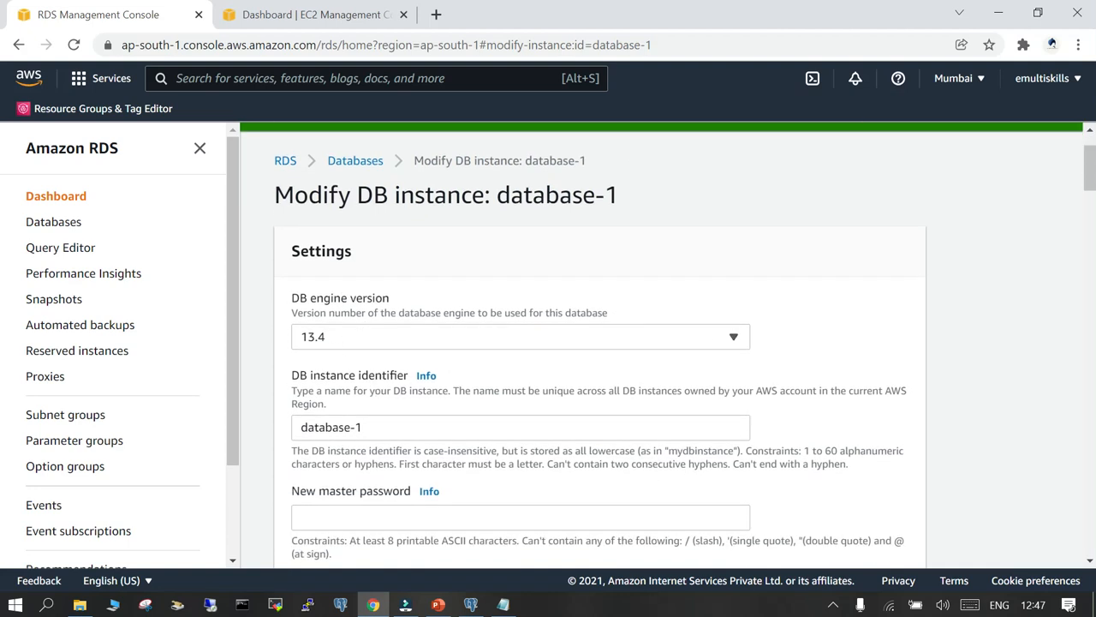
left_click(504, 604)
left_click_drag(300, 271, 217, 270)
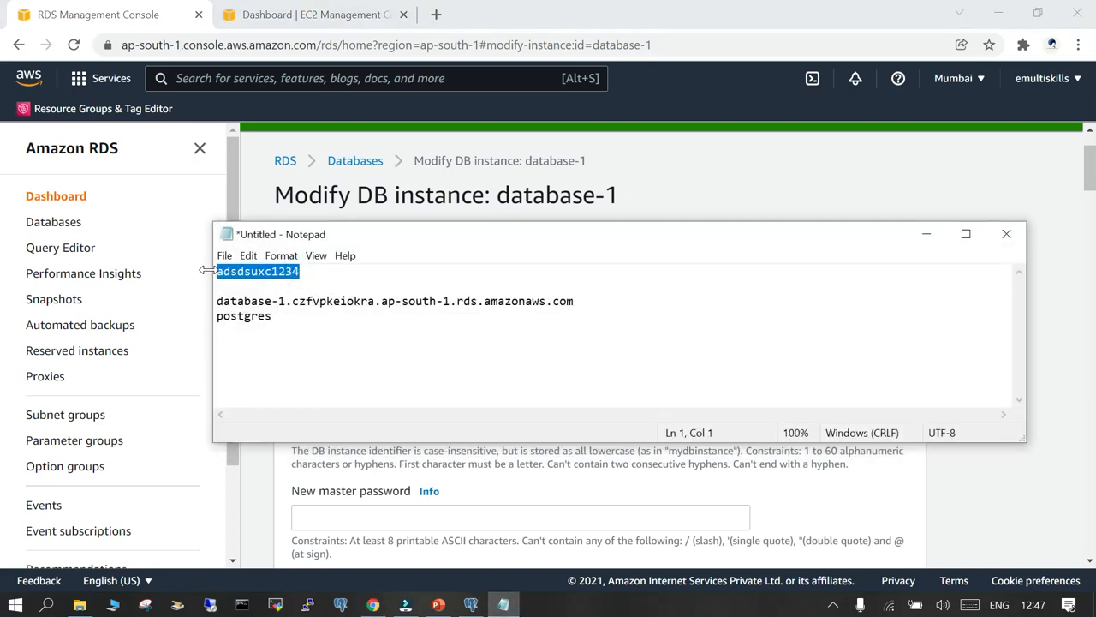
left_click(926, 233)
left_click(520, 517)
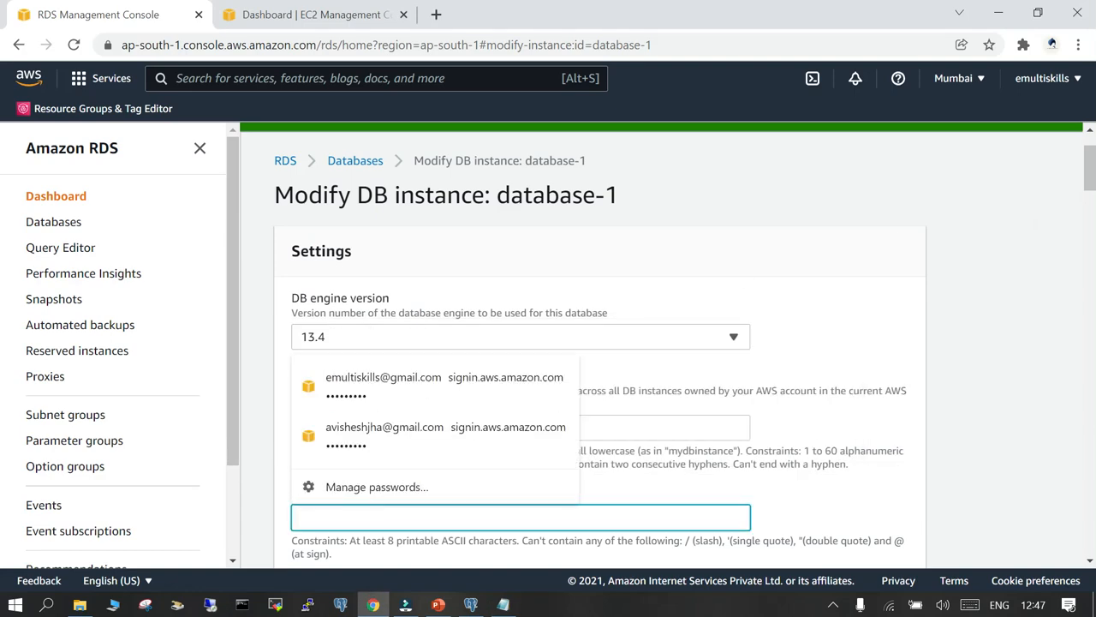
key("ctrl+v")
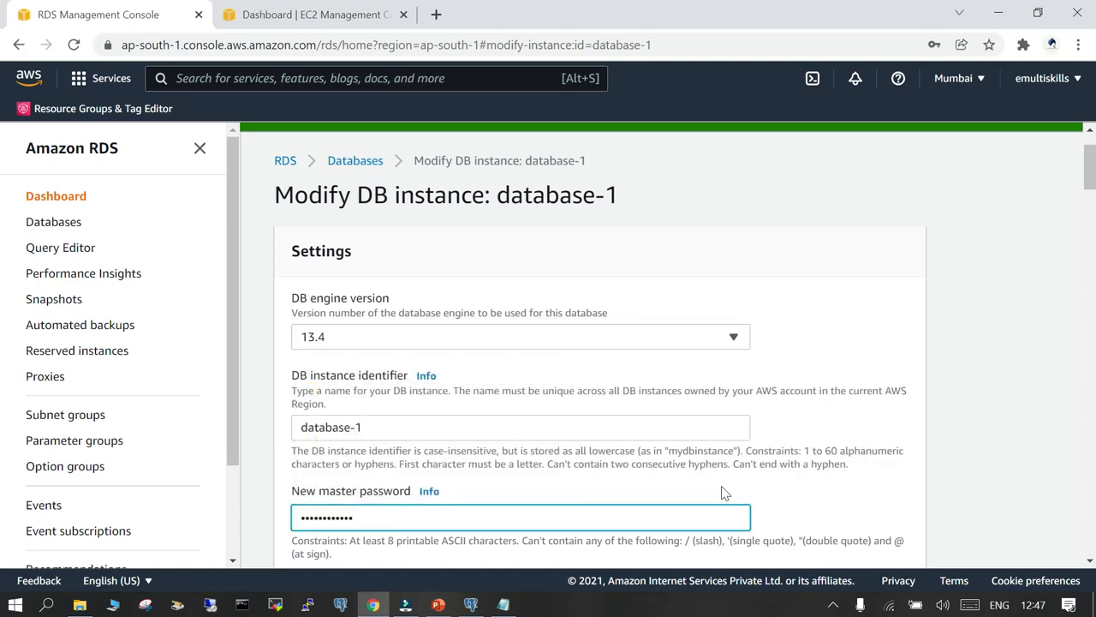
Confirm the new master password and continue to the summary of modifications.
scroll(820, 479, "down", 3)
left_click(336, 356)
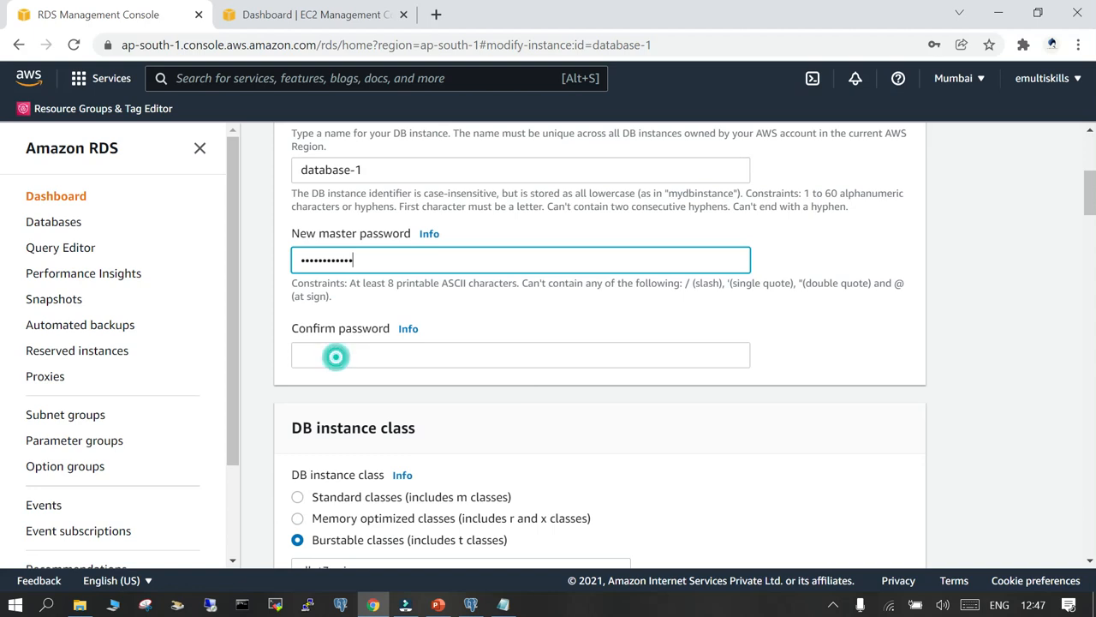
key("ctrl+v")
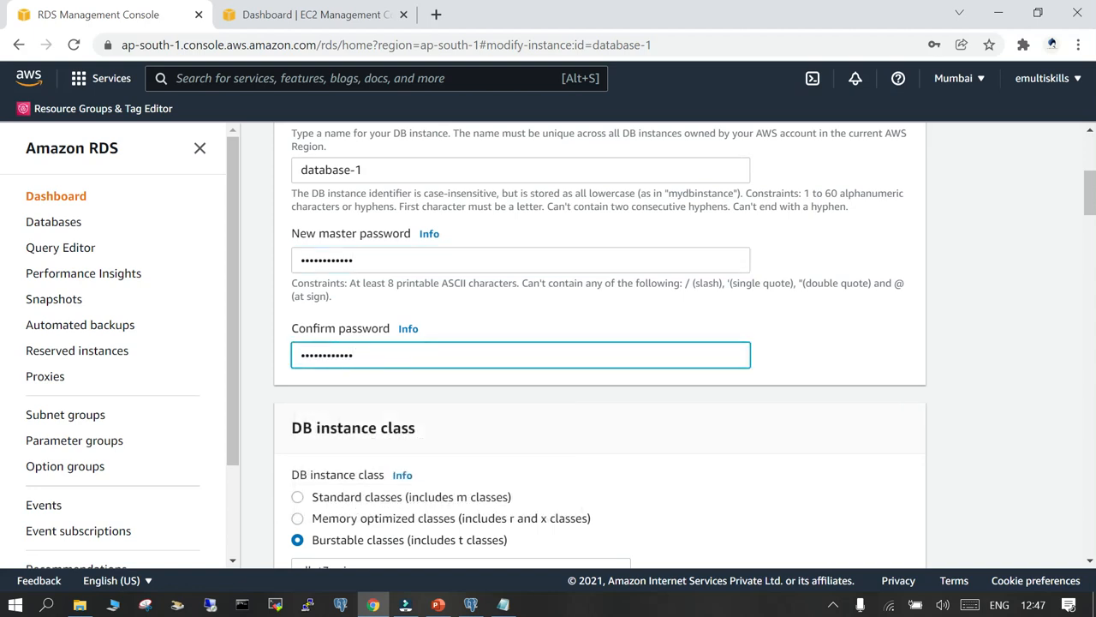
scroll(859, 423, "down", 2)
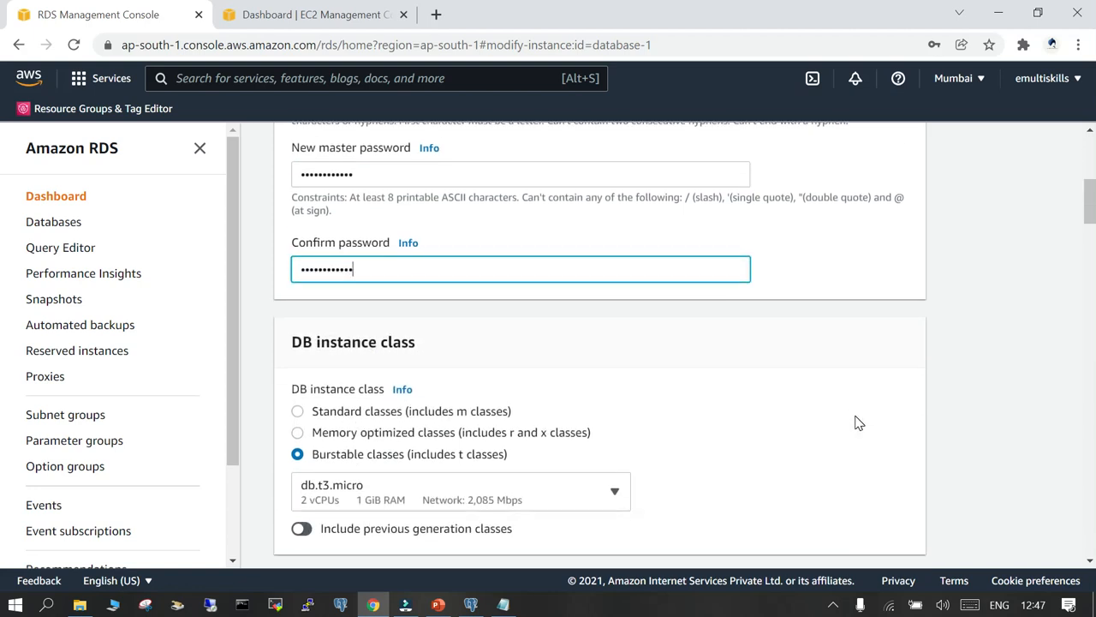
scroll(873, 476, "down", 20)
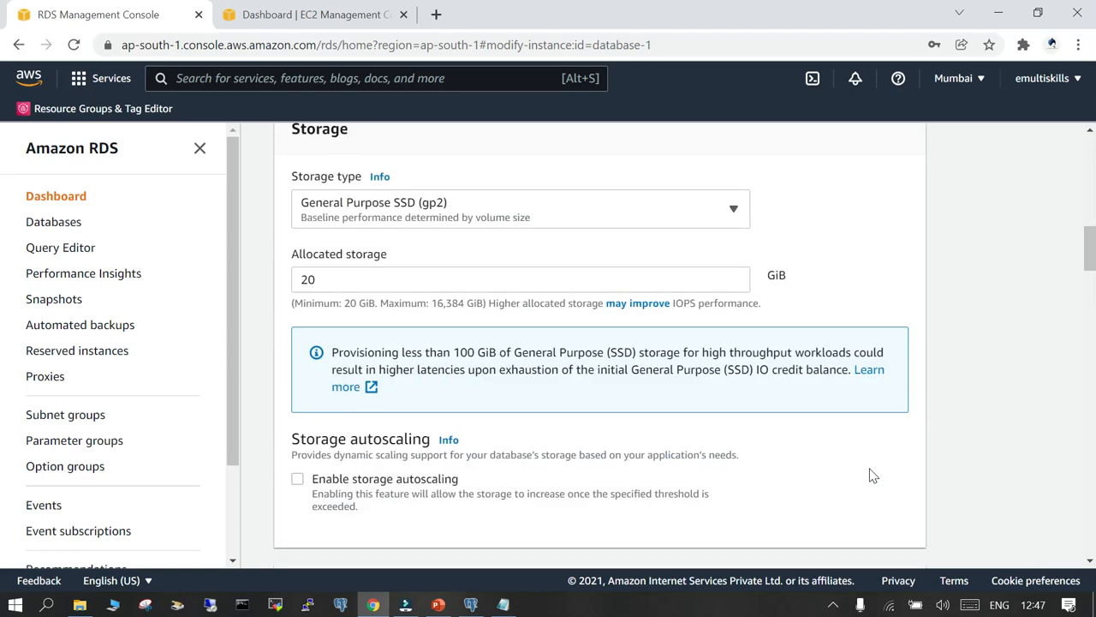
scroll(873, 475, "down", 4)
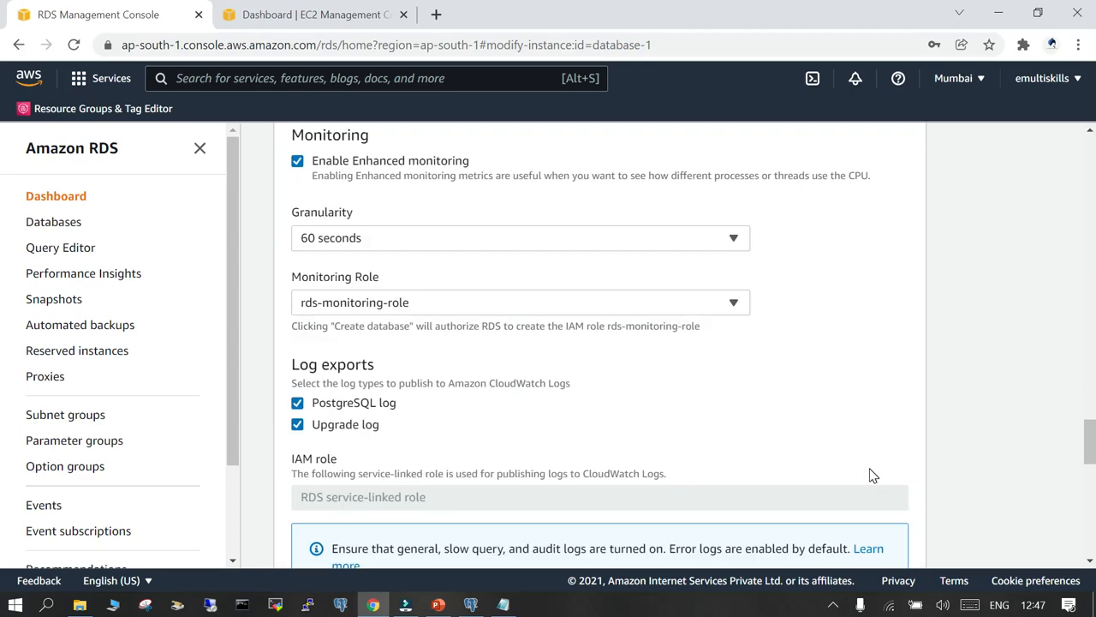
scroll(873, 476, "down", 10)
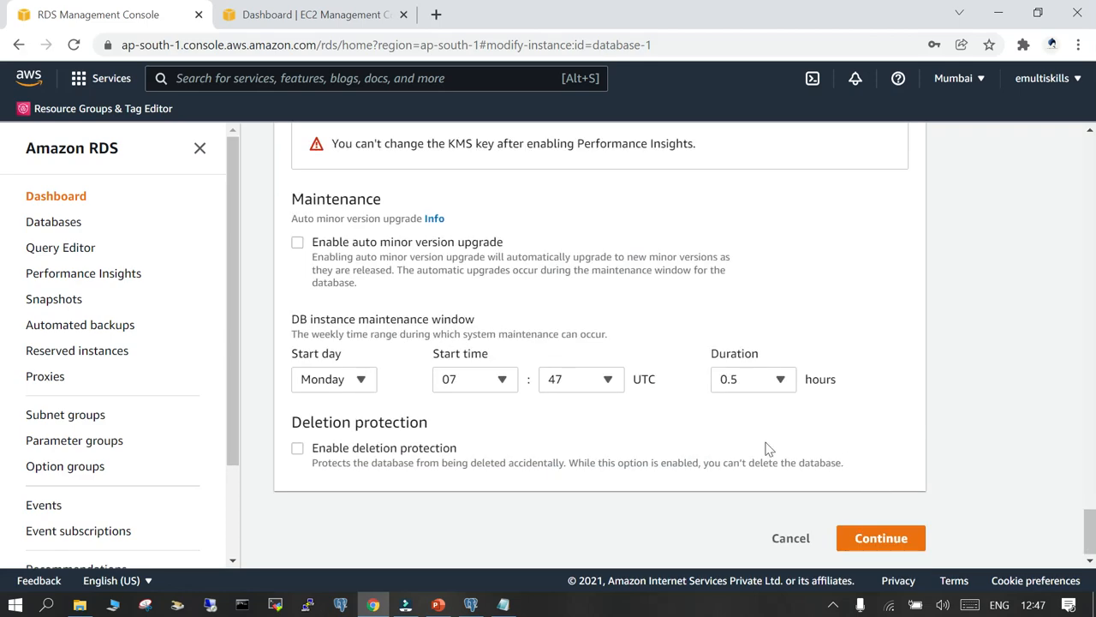
left_click(881, 538)
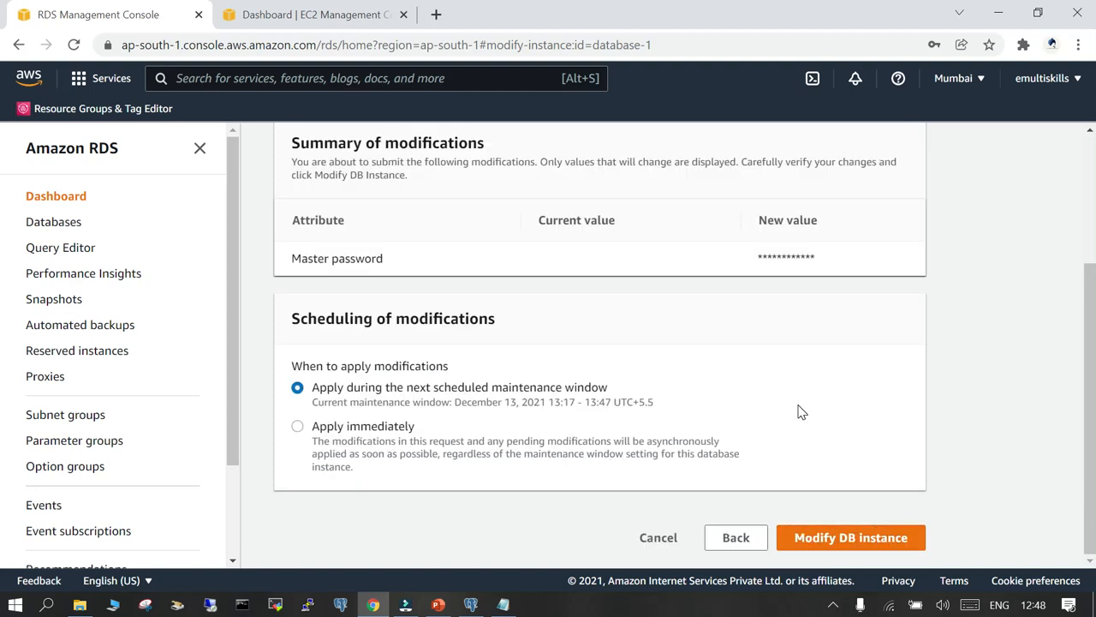
Submit the master password change, refresh the Databases list and open database-1's details.
left_click(847, 542)
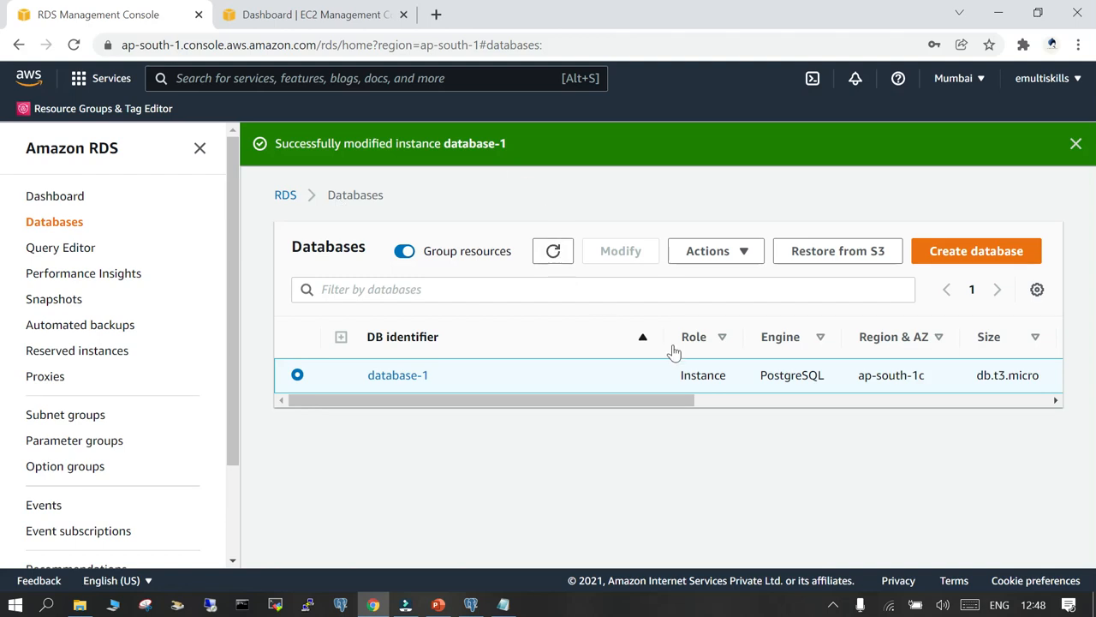
left_click_drag(680, 406, 910, 399)
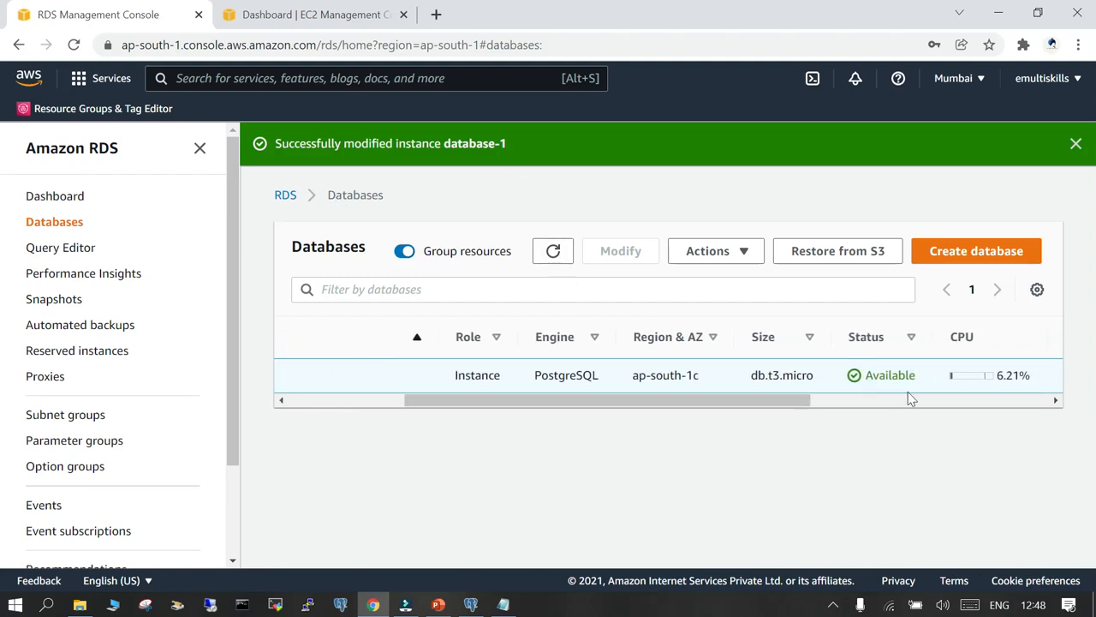
left_click(554, 251)
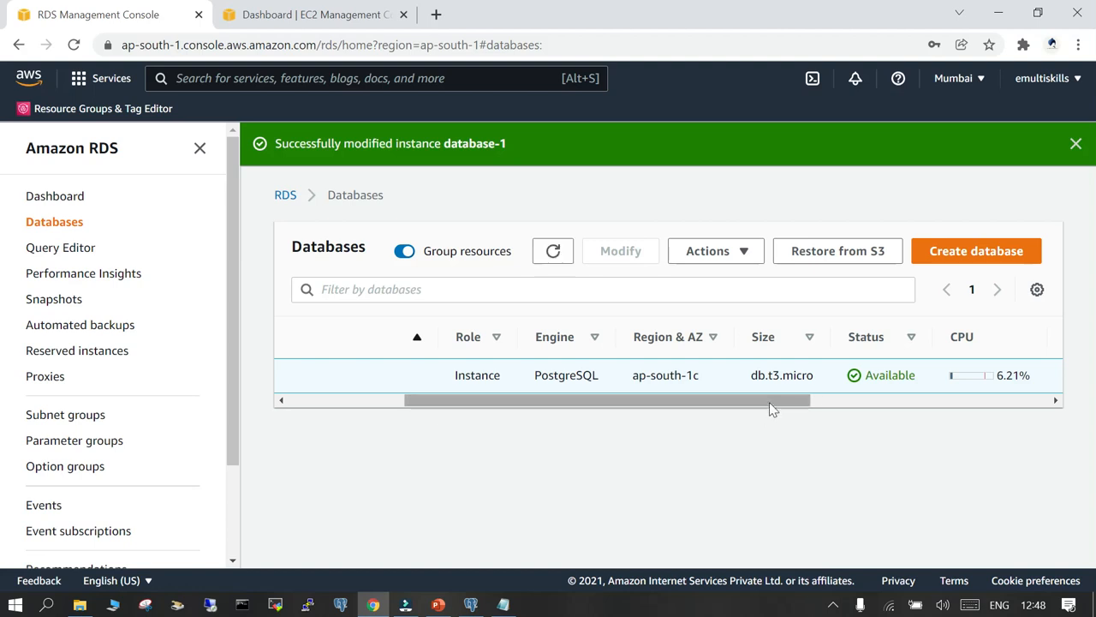
left_click_drag(773, 403, 538, 409)
left_click(383, 375)
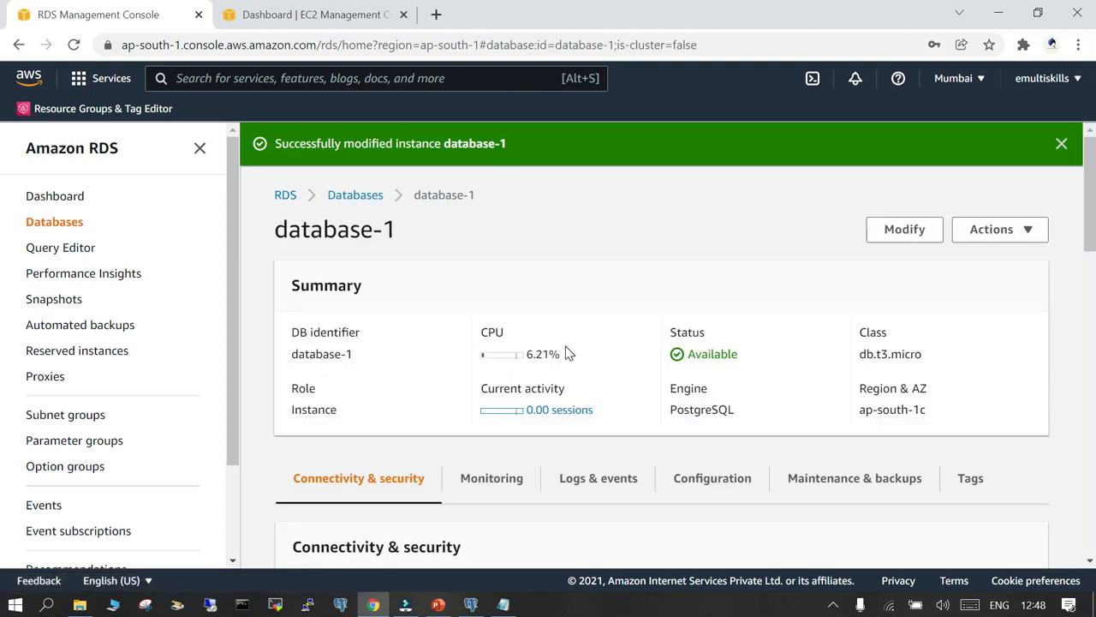
left_click(503, 604)
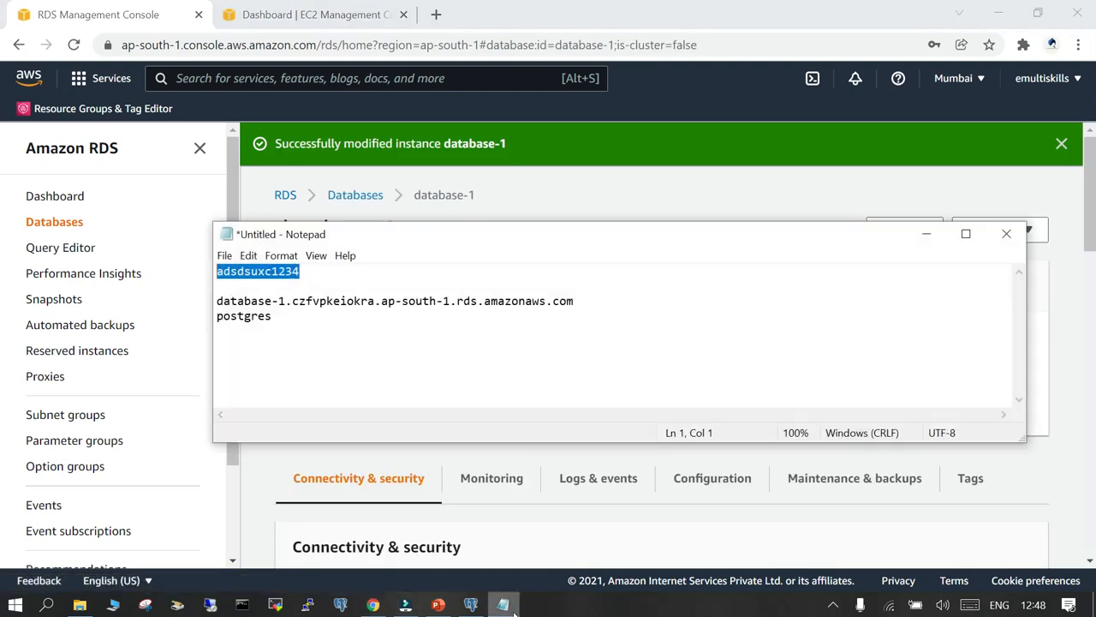
left_click(928, 236)
Enter the database password in pgAdmin's new server form, save, and dismiss the authentication error.
left_click(471, 607)
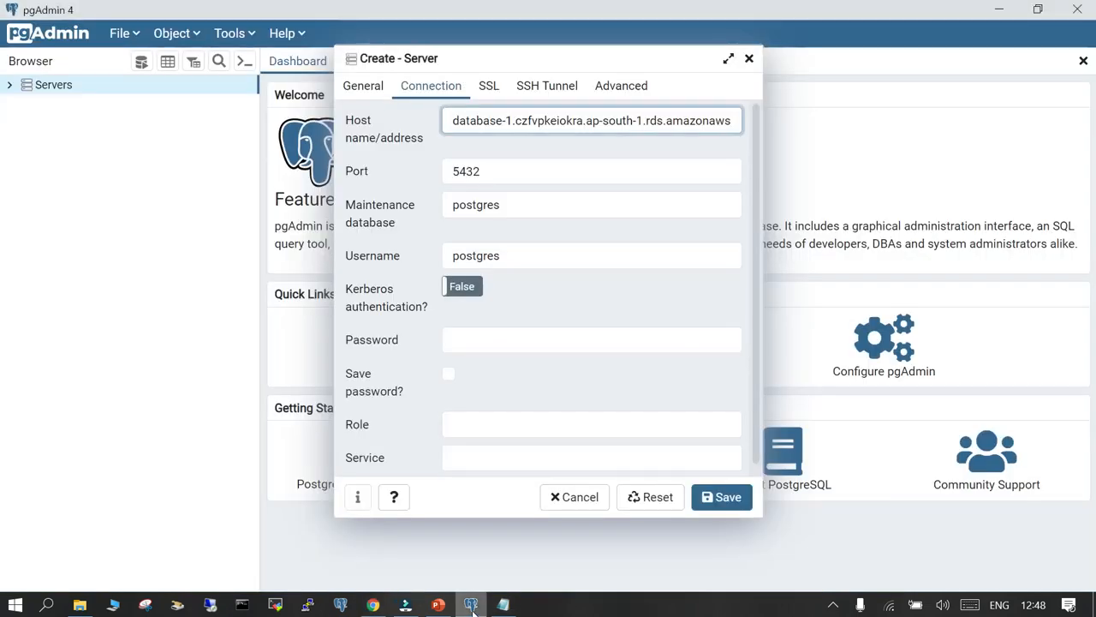
left_click(453, 340)
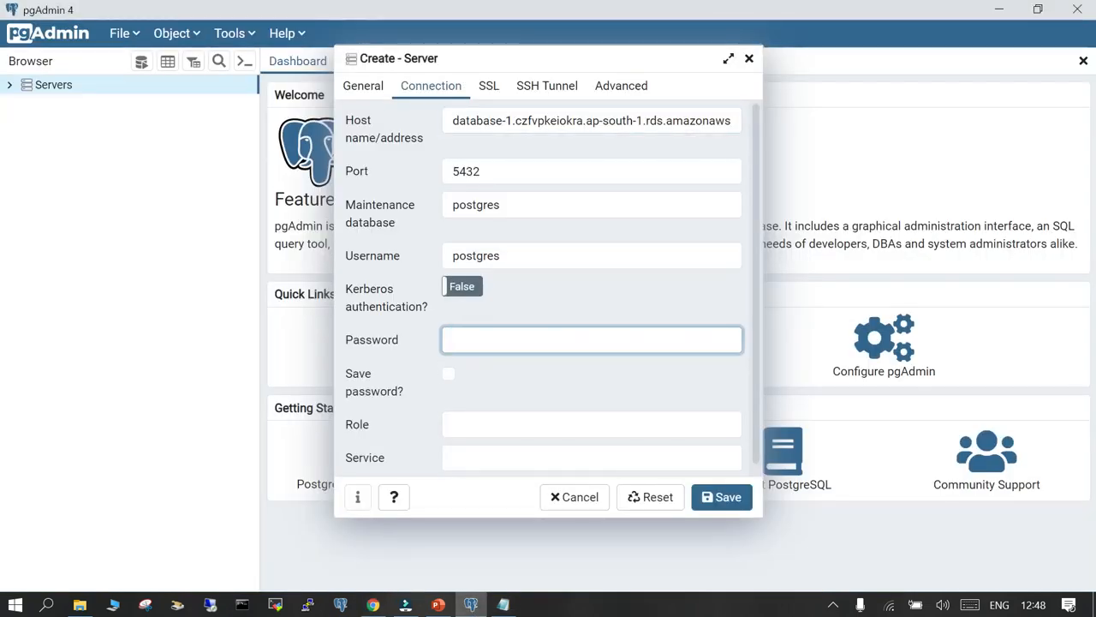
left_click(728, 500)
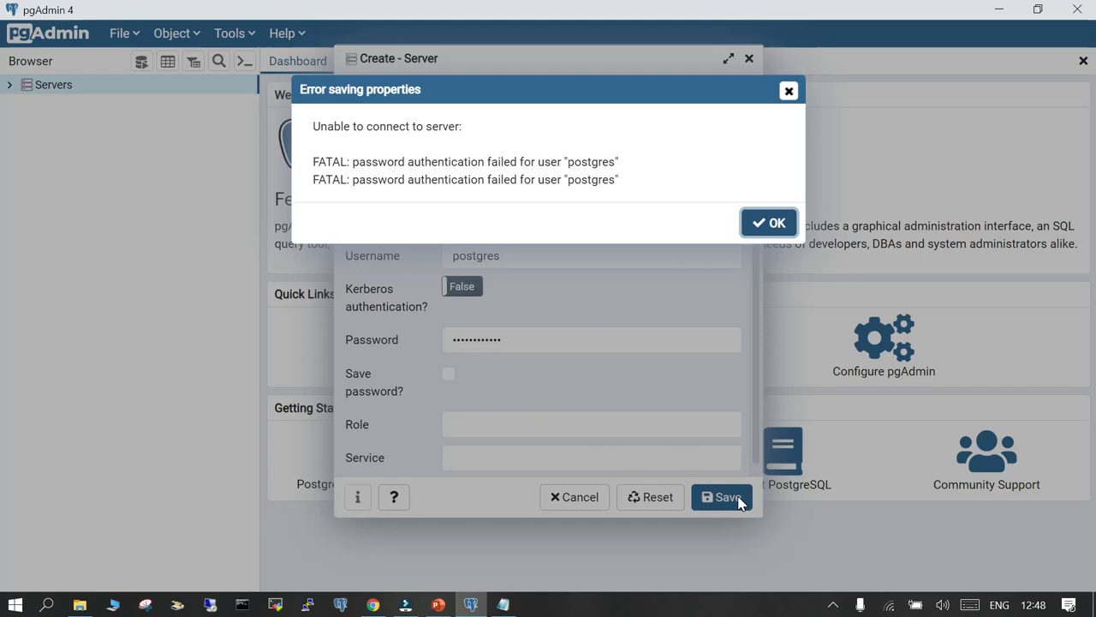
left_click(755, 216)
Copy the password from the notes, paste it over the existing entry, and retry saving the server.
double_click(521, 337)
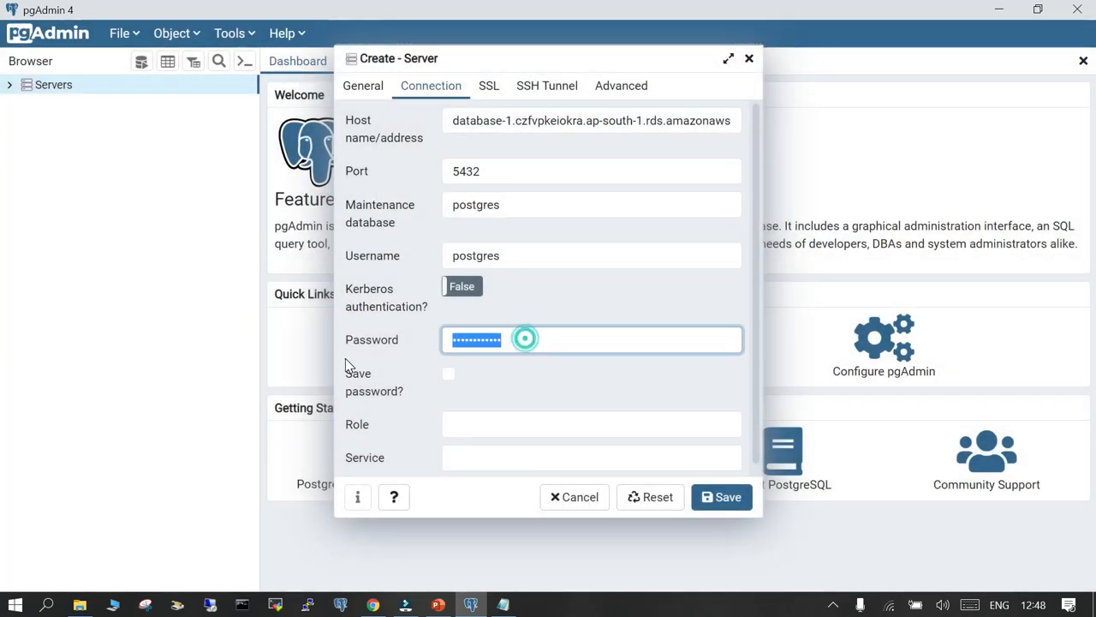
left_click(502, 605)
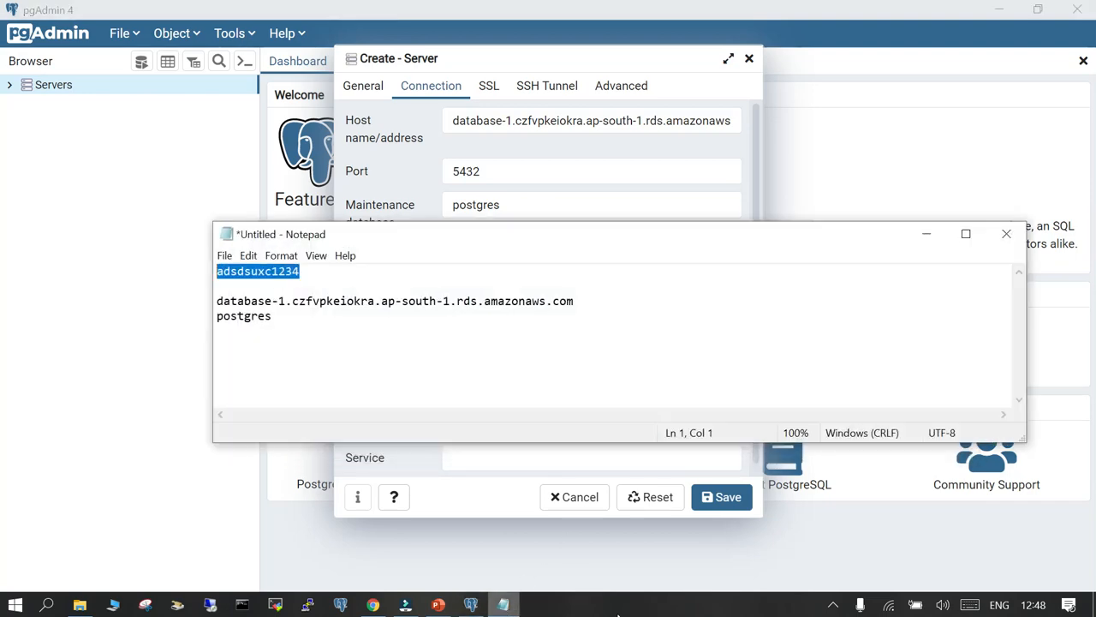
right_click(269, 271)
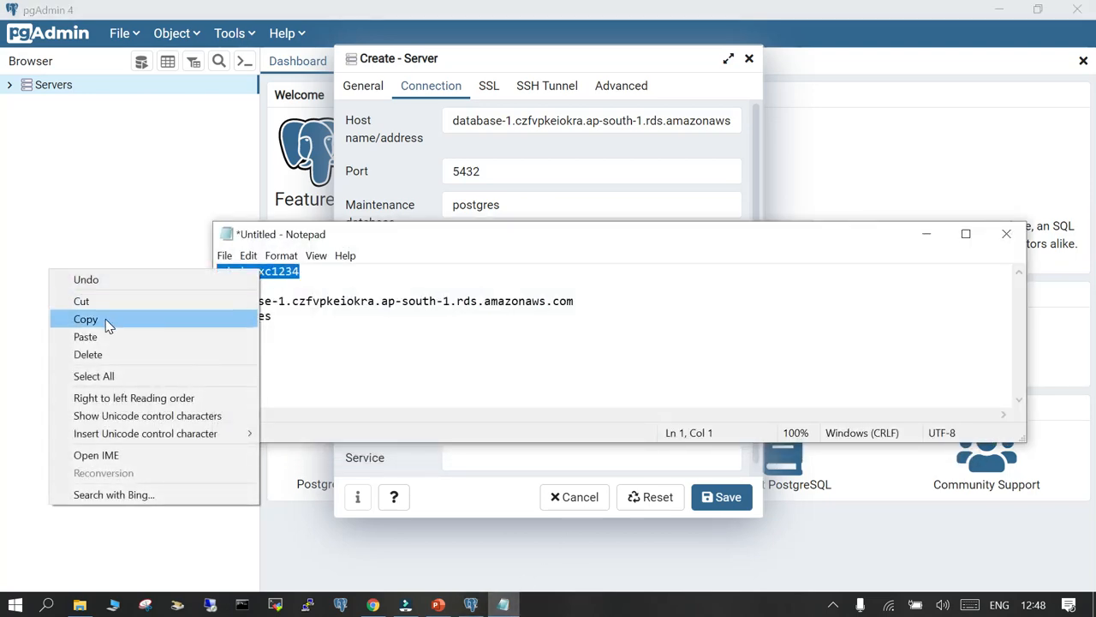
left_click(109, 323)
left_click(927, 234)
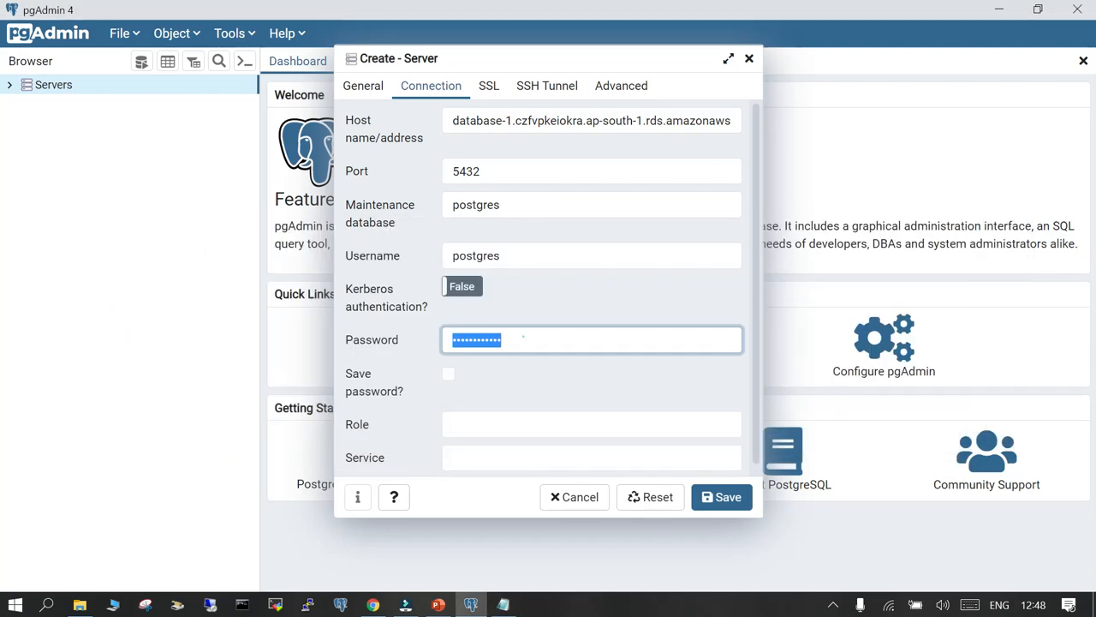
double_click(523, 338)
left_click(541, 338)
double_click(541, 340)
key("ctrl+v")
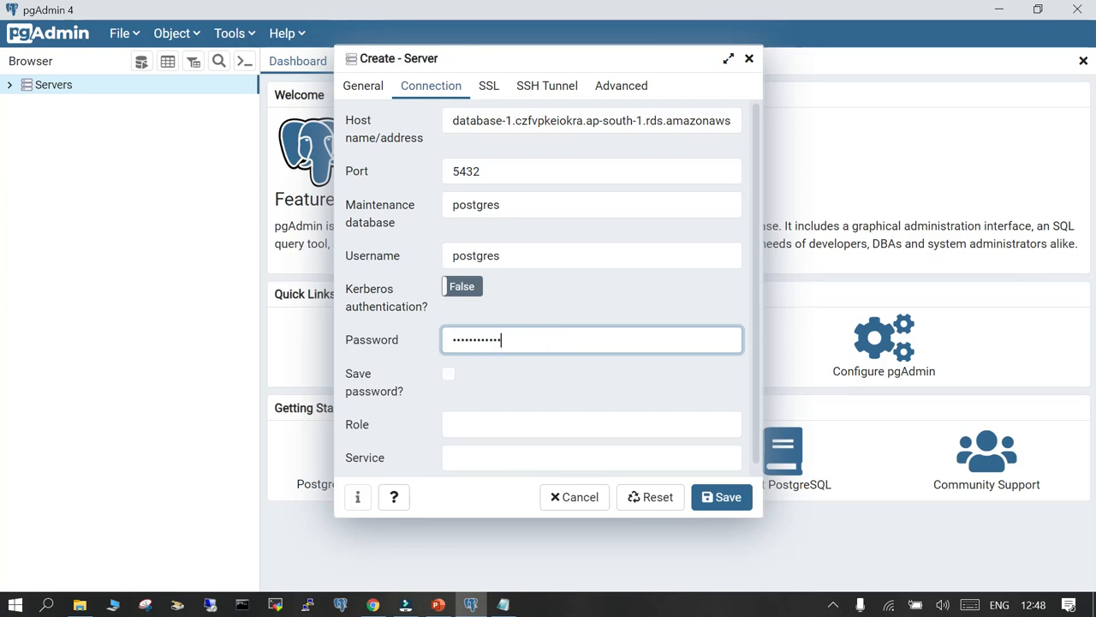
left_click(720, 500)
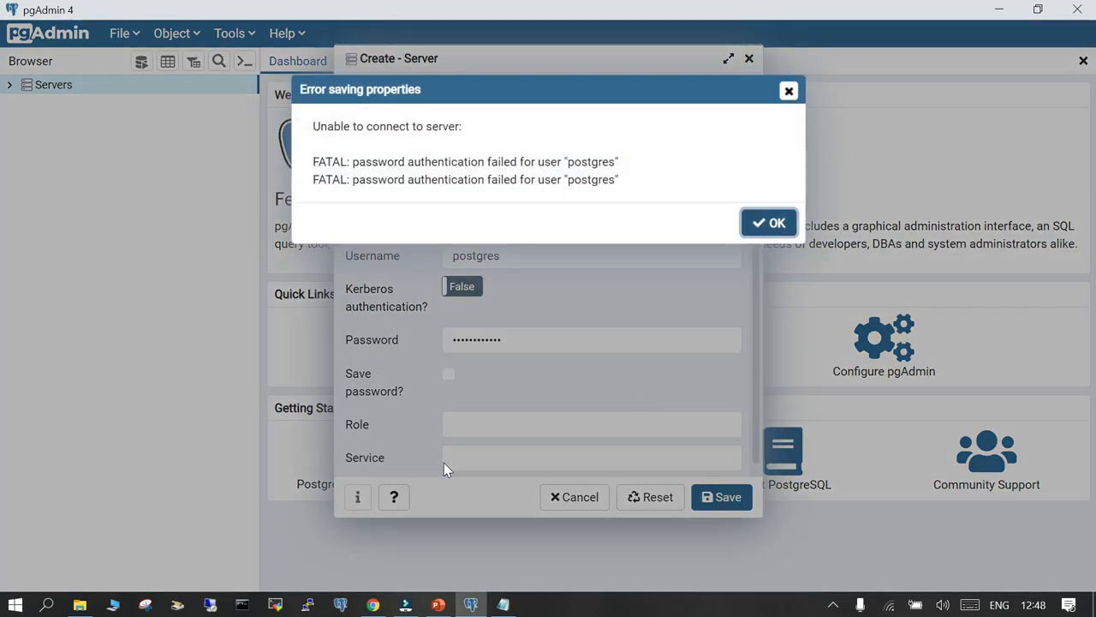
left_click(373, 604)
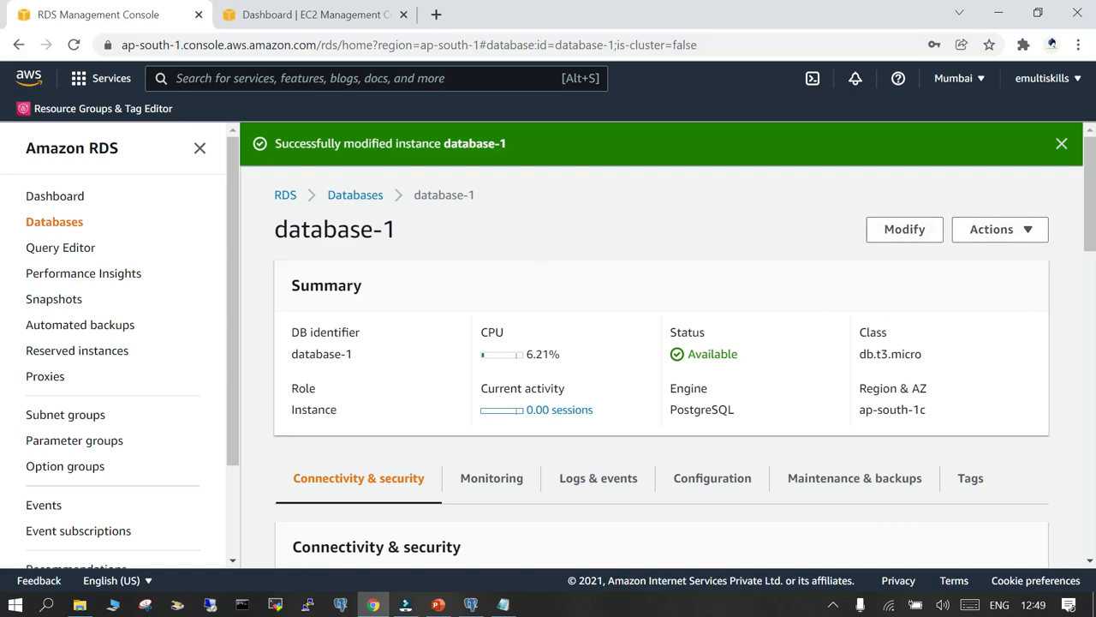
Try Modify on database-1 again, recheck the password in the notes, then return to Databases.
scroll(864, 417, "down", 4)
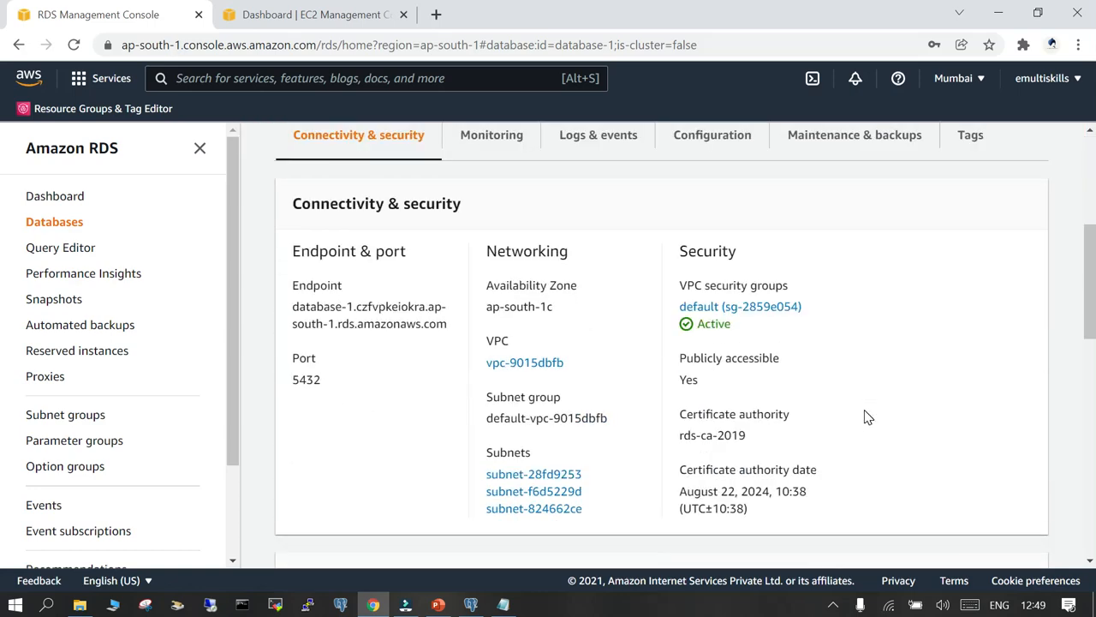
scroll(865, 417, "up", 4)
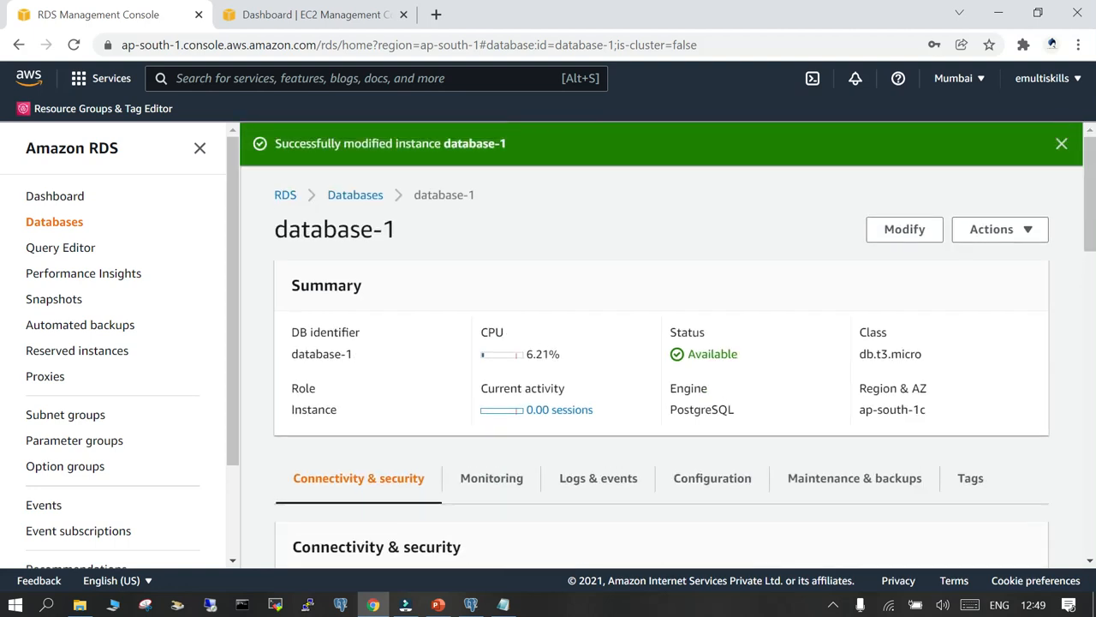
left_click(901, 231)
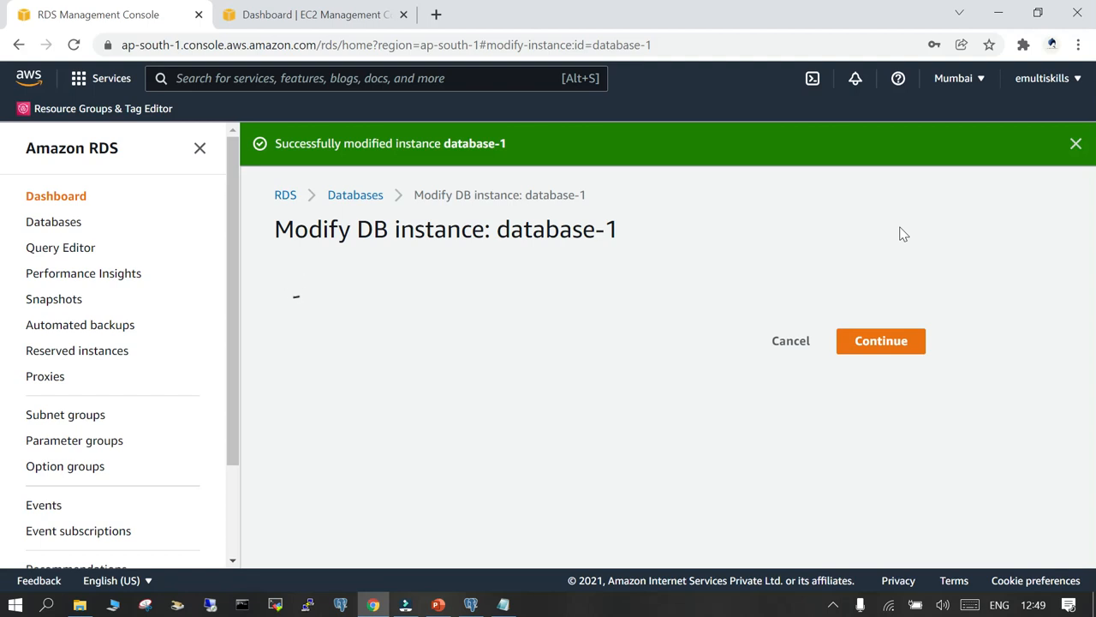
left_click(503, 604)
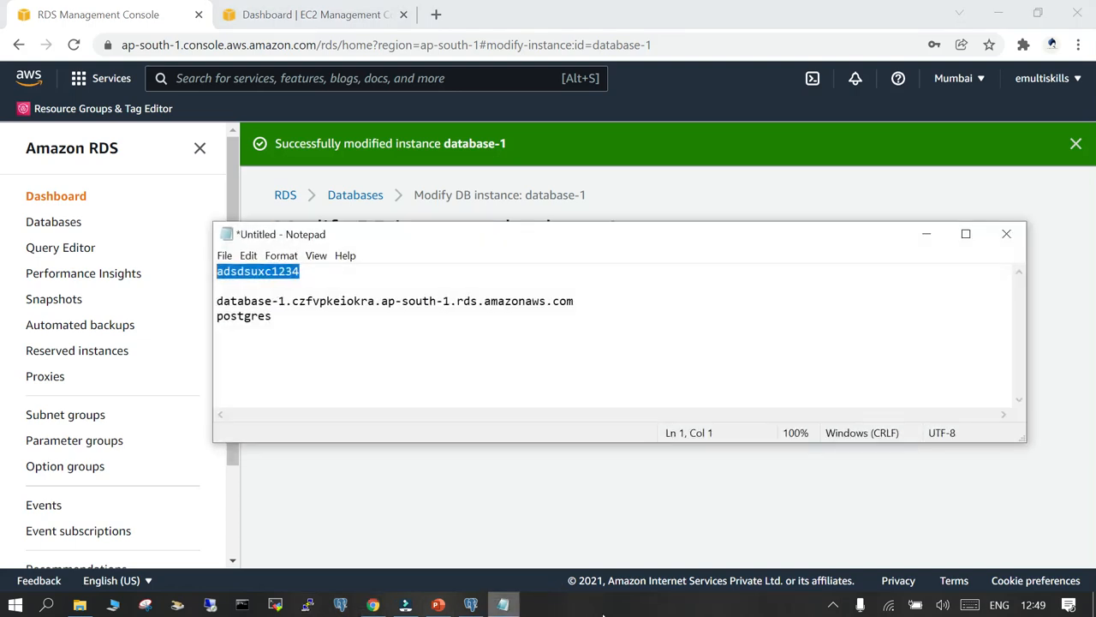
left_click(277, 286)
left_click_drag(217, 271, 293, 272)
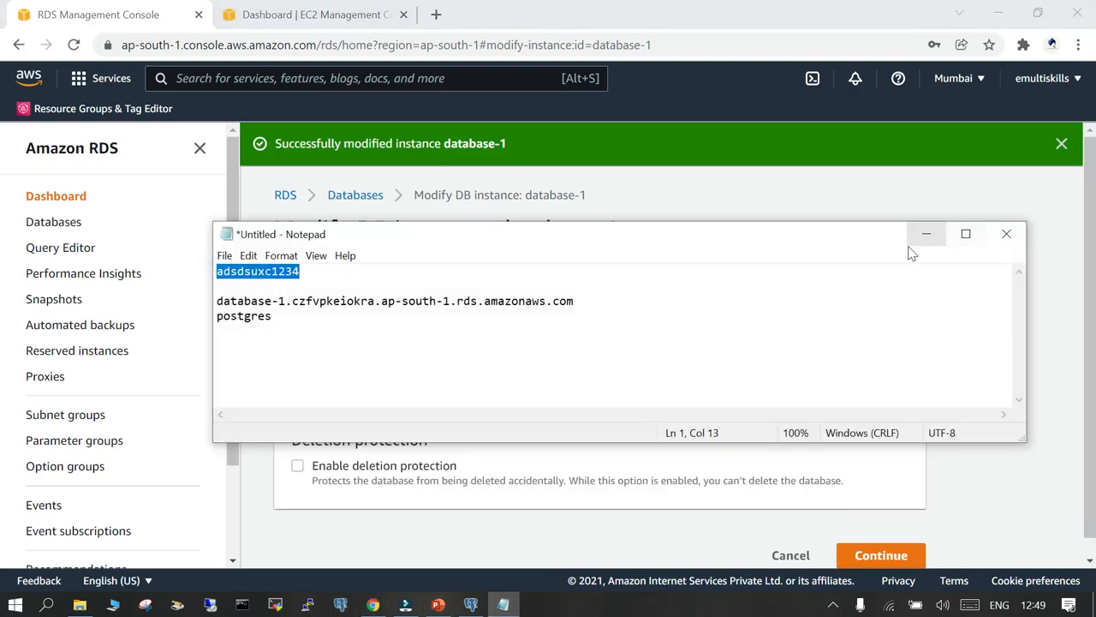
left_click(931, 232)
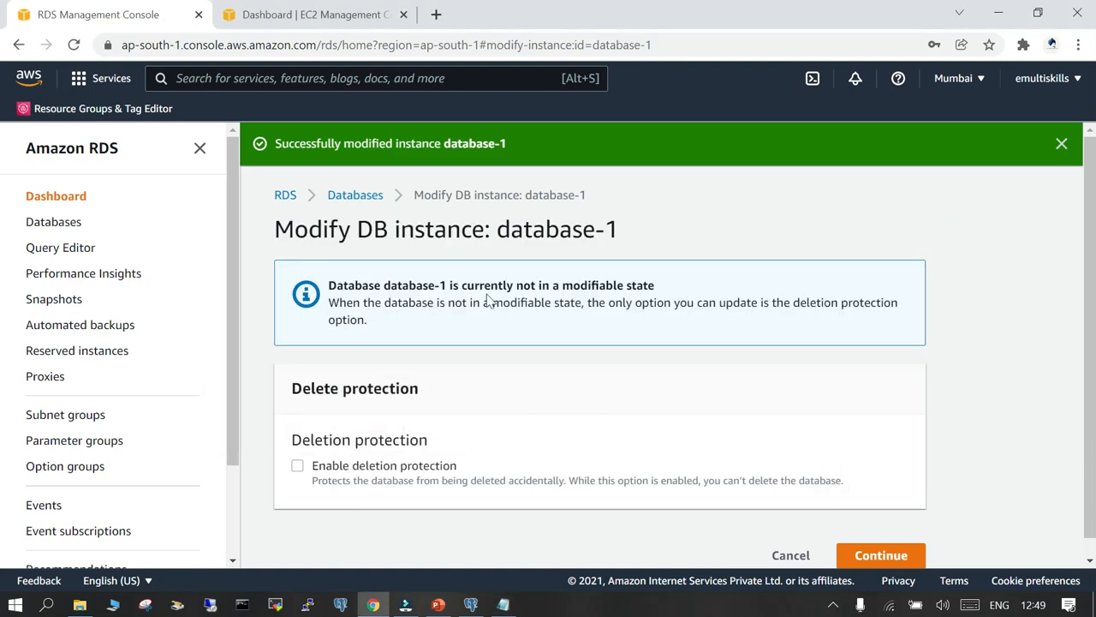
left_click(351, 196)
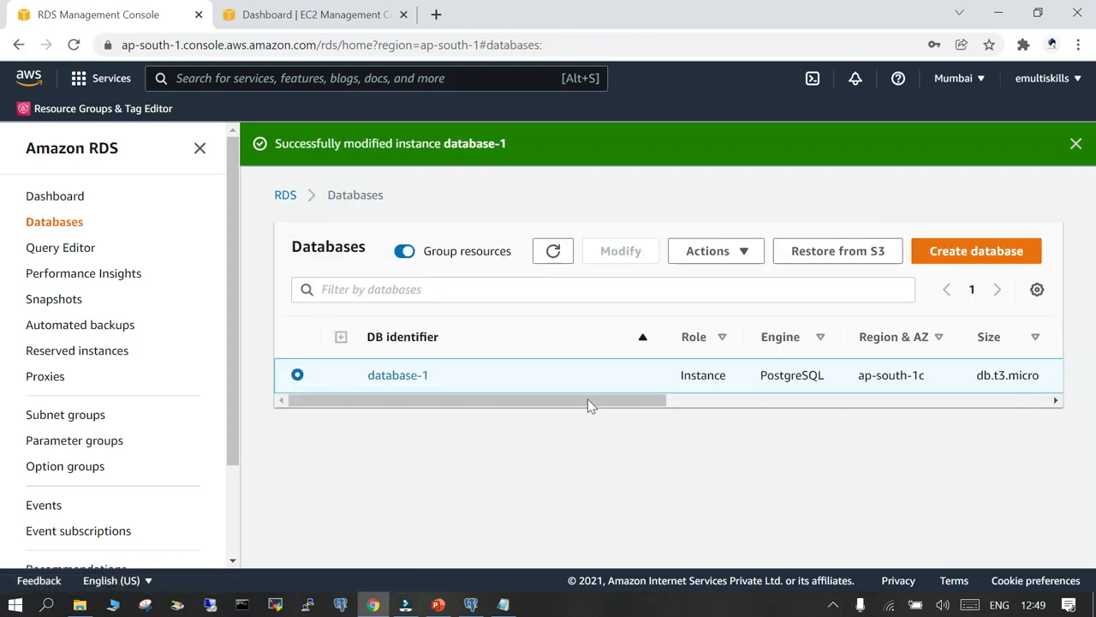
Scroll the Databases table to the Status column and refresh repeatedly to watch database-1's status.
left_click_drag(553, 404, 733, 389)
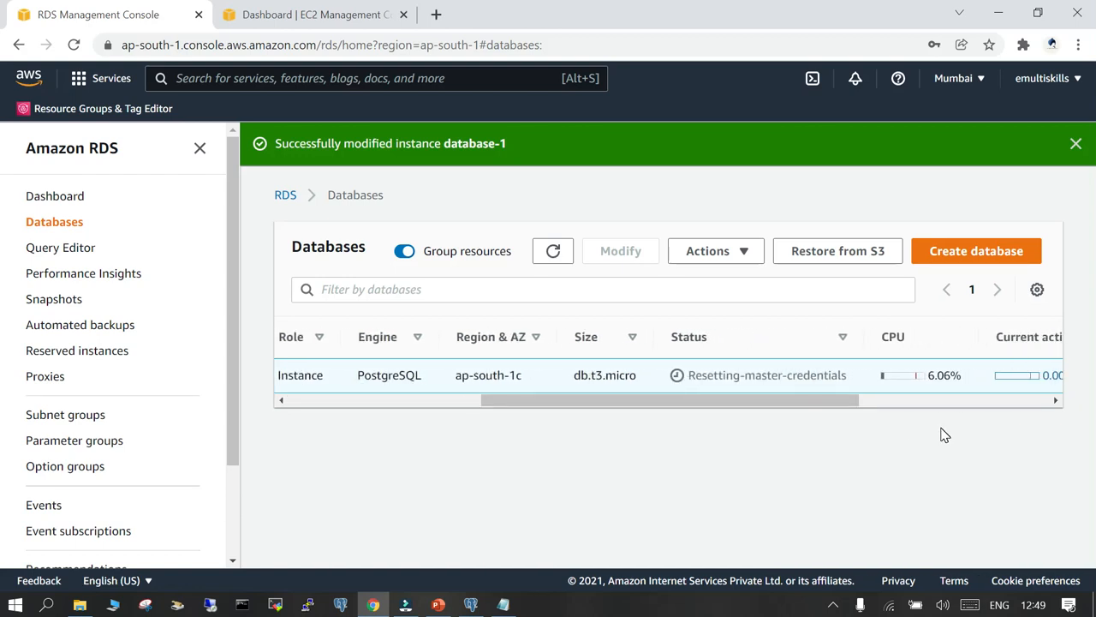
left_click_drag(788, 403, 800, 406)
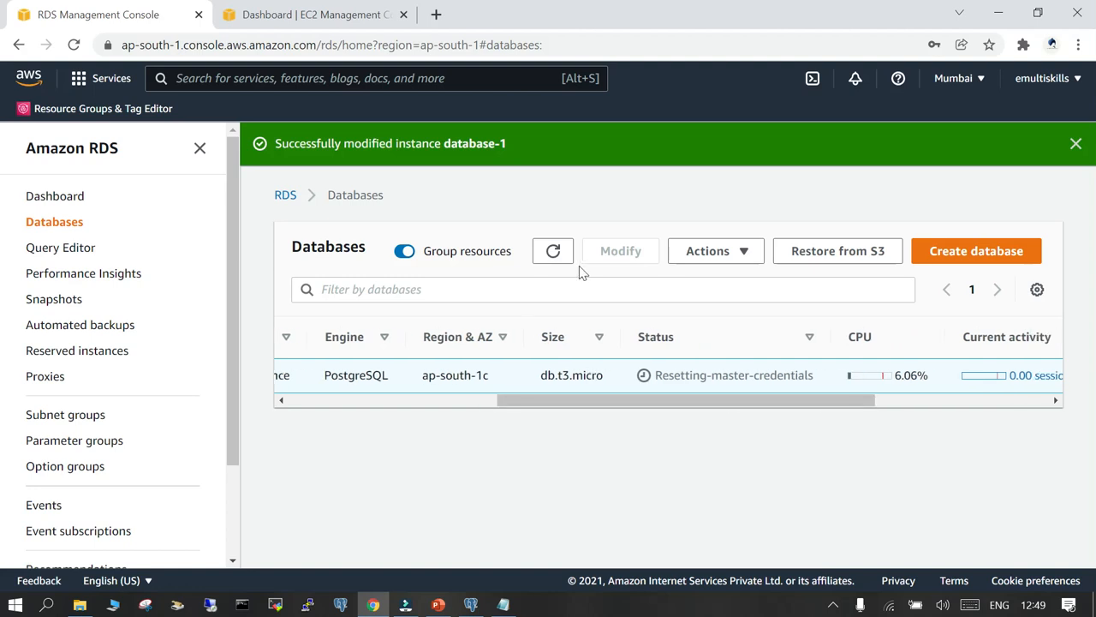
left_click(553, 252)
left_click(553, 251)
left_click(552, 255)
Enable Save password, save the database-1 server in pgAdmin, expand it, and dismiss the pg_hba.conf error.
left_click(470, 605)
left_click(770, 221)
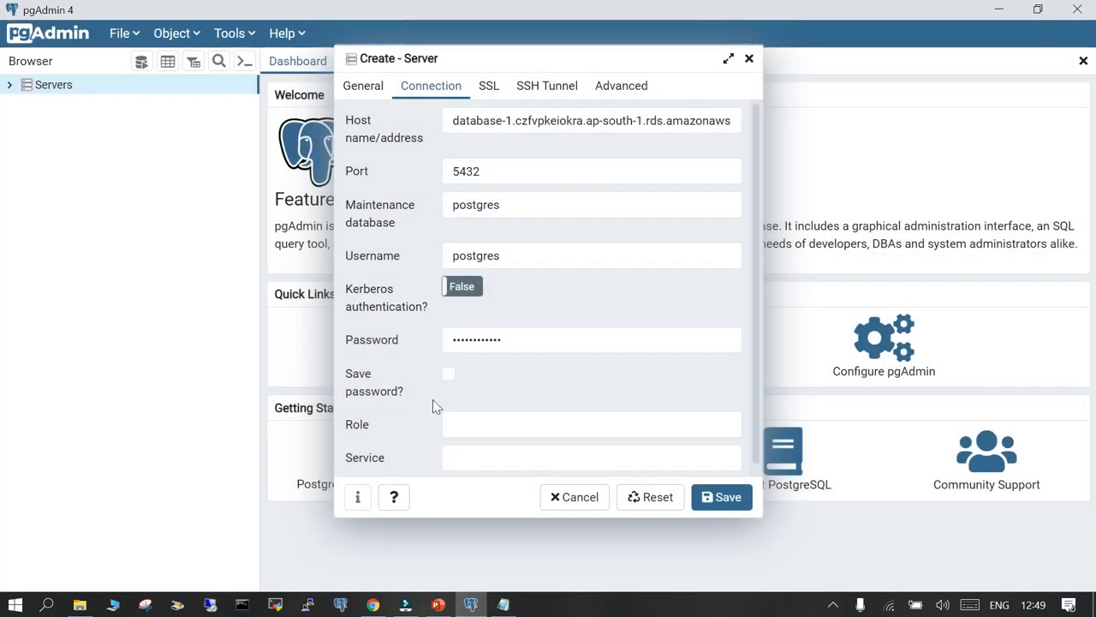
left_click(448, 373)
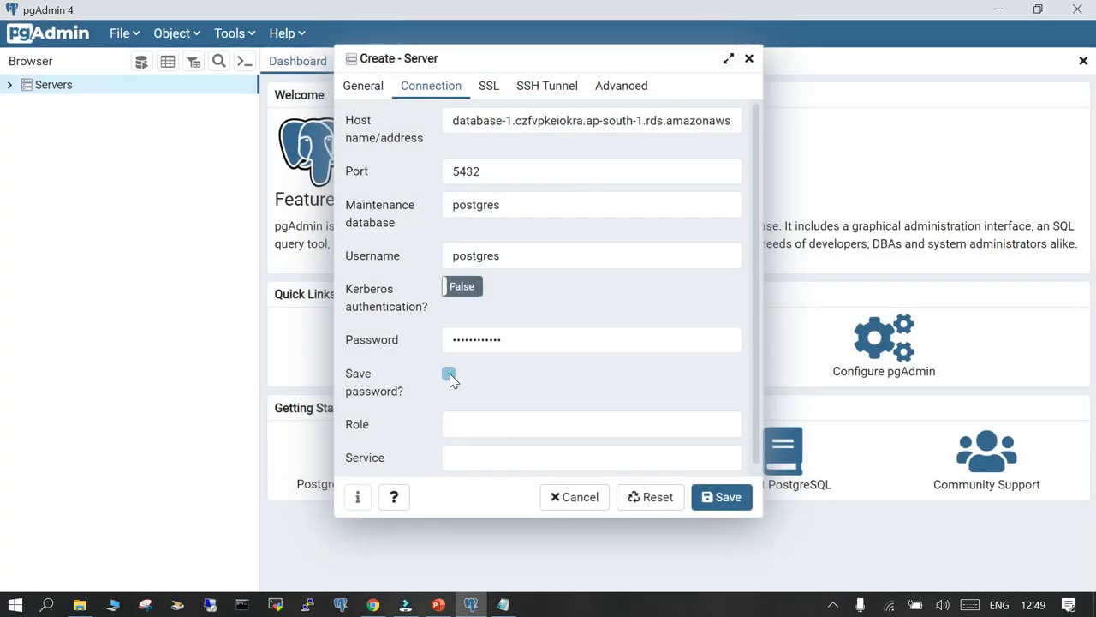
left_click(725, 499)
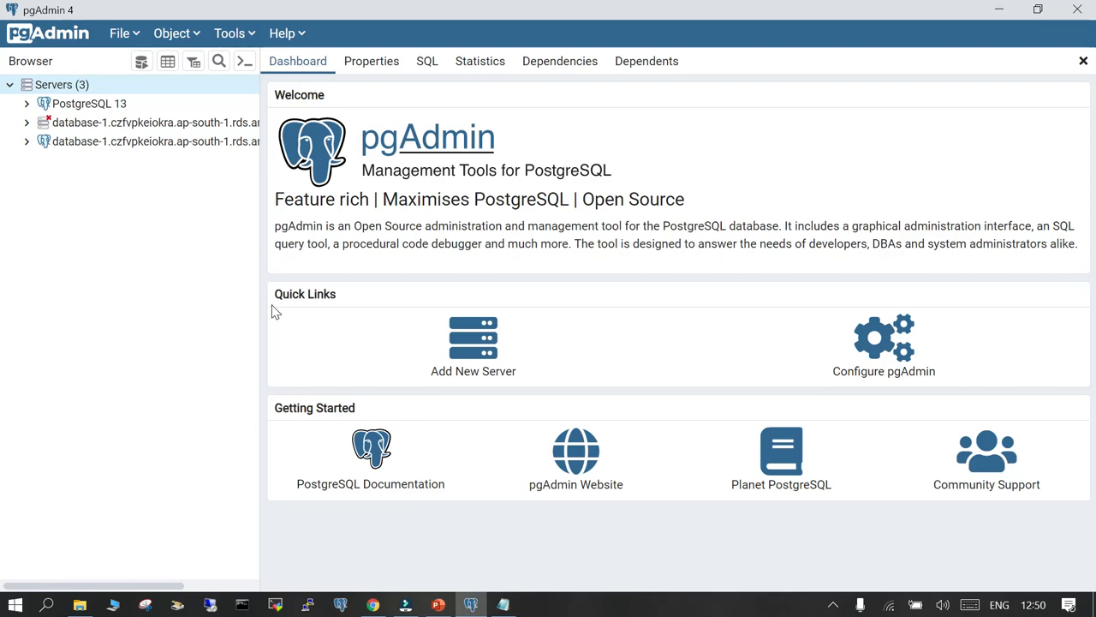
left_click(27, 142)
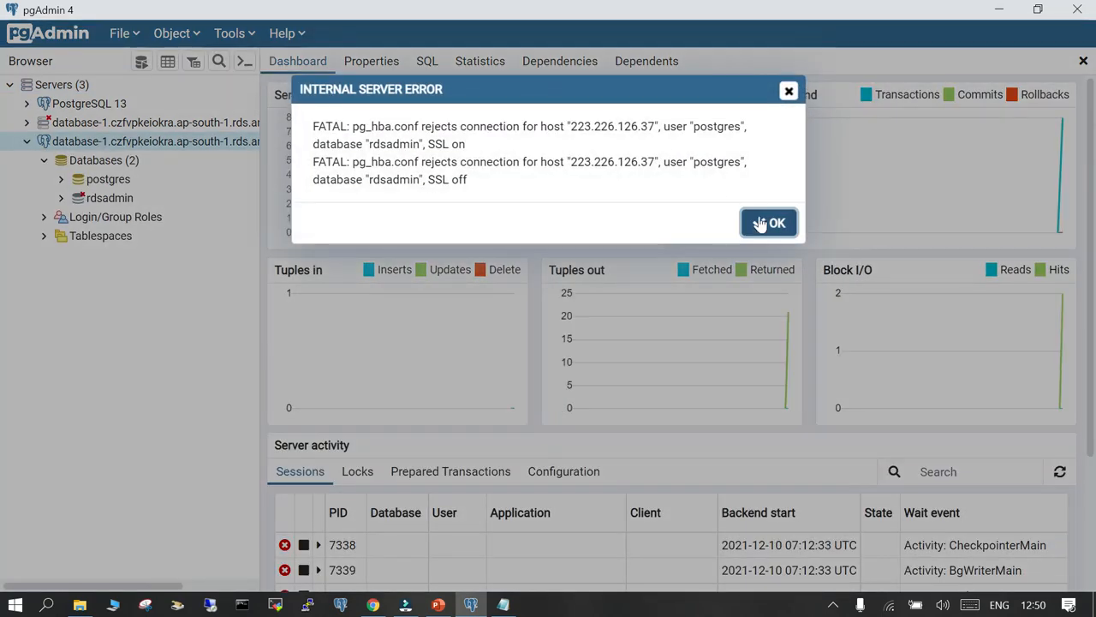
left_click(768, 223)
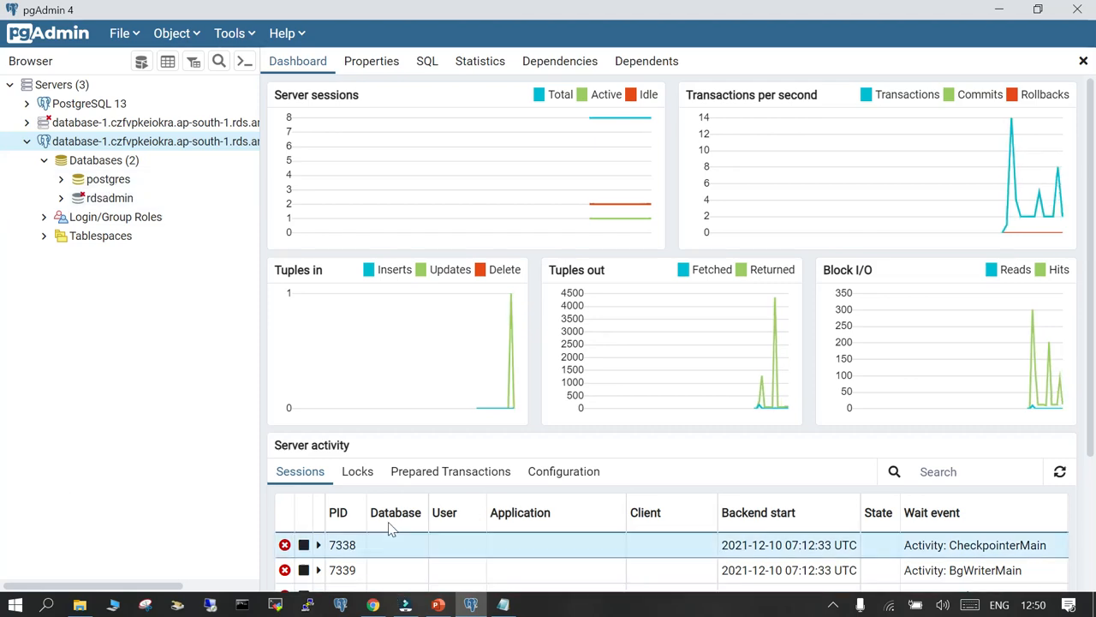
left_click(306, 605)
right_click(306, 605)
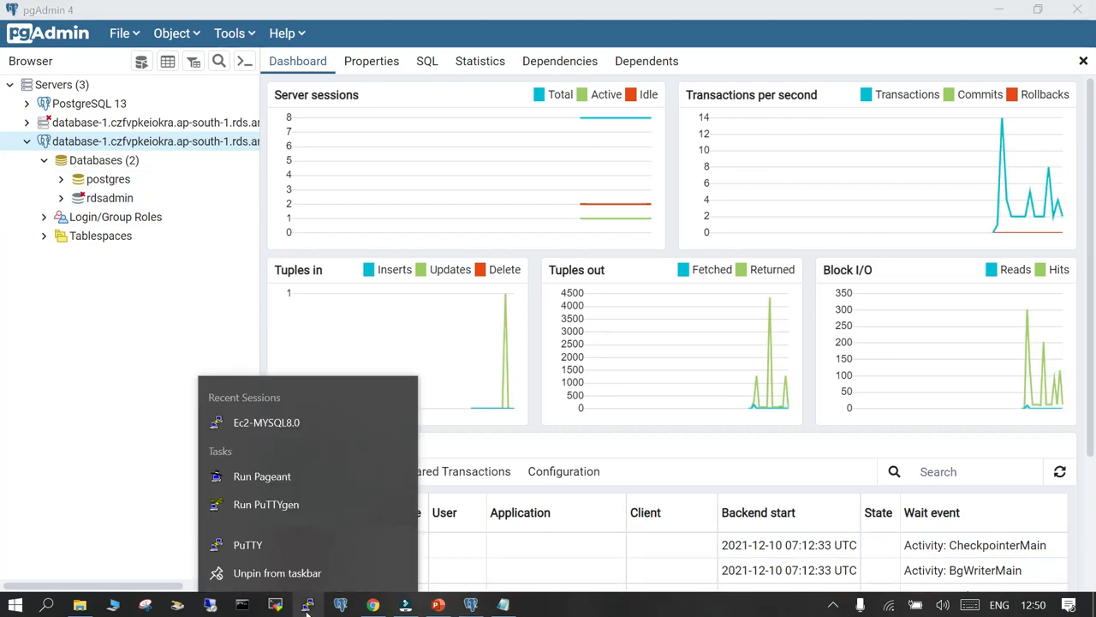
Open the EC2 running instances list and copy ST_PG13_MASTER's public DNS name.
left_click(240, 543)
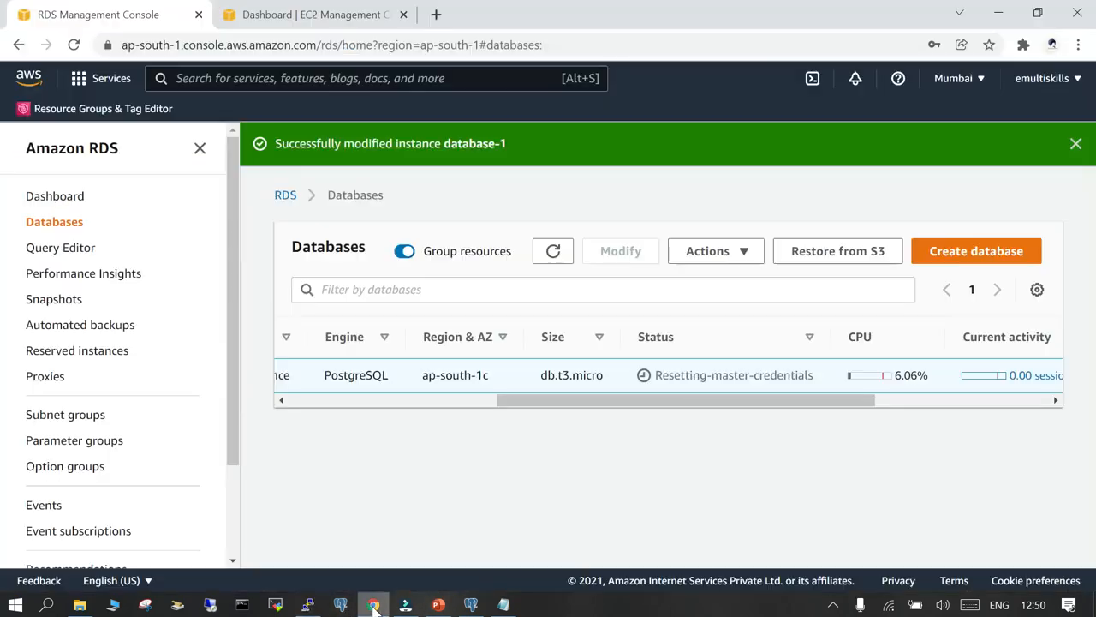
left_click(372, 605)
left_click_drag(548, 392, 359, 417)
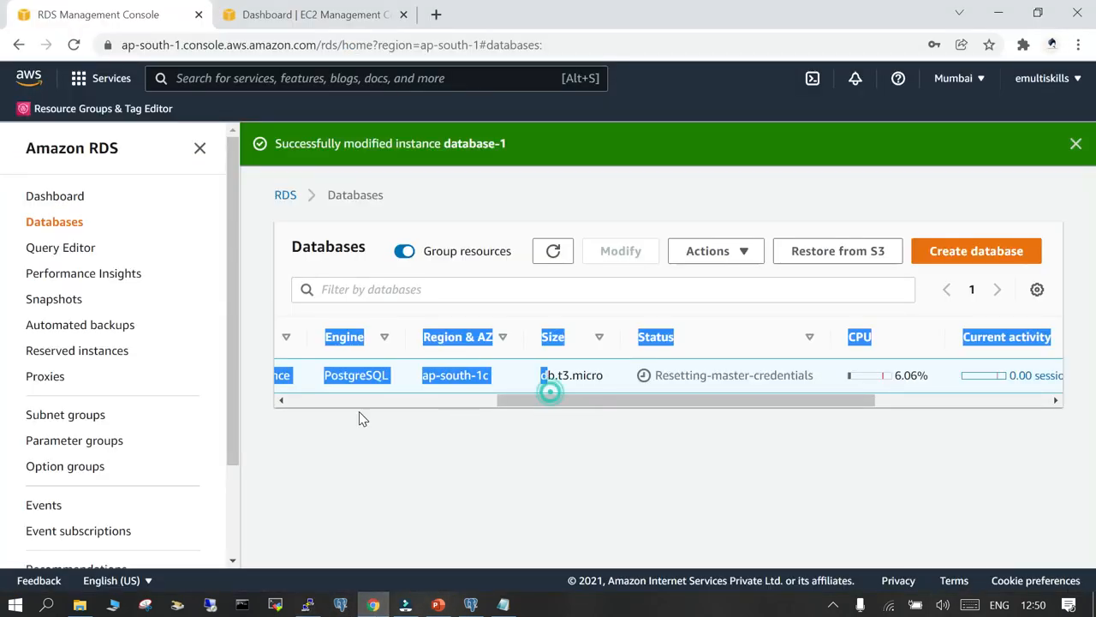
left_click(310, 12)
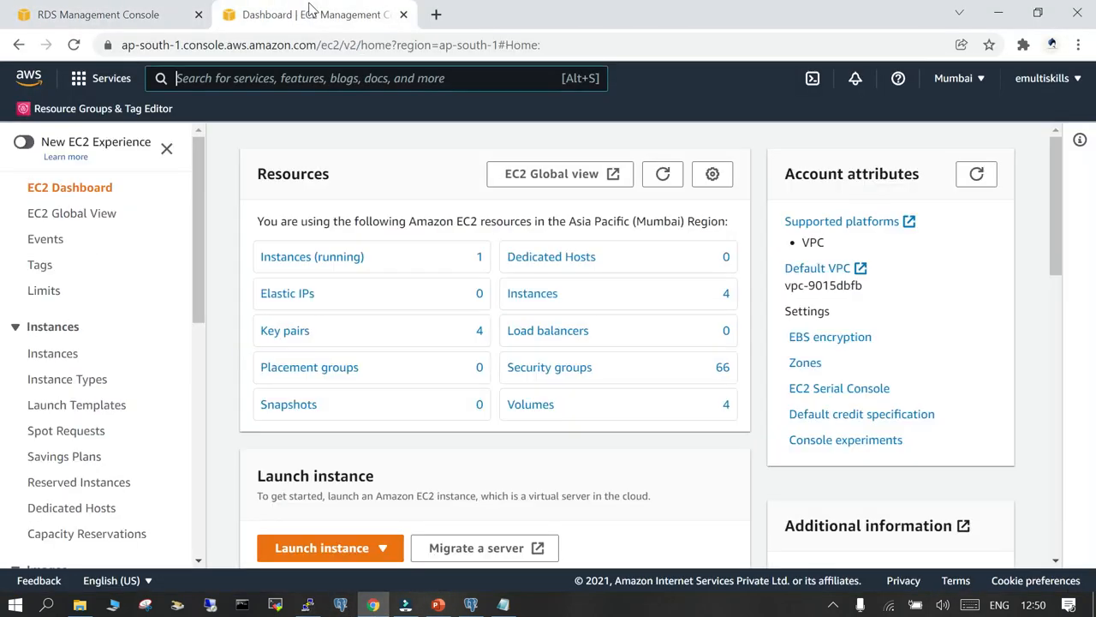
left_click(336, 255)
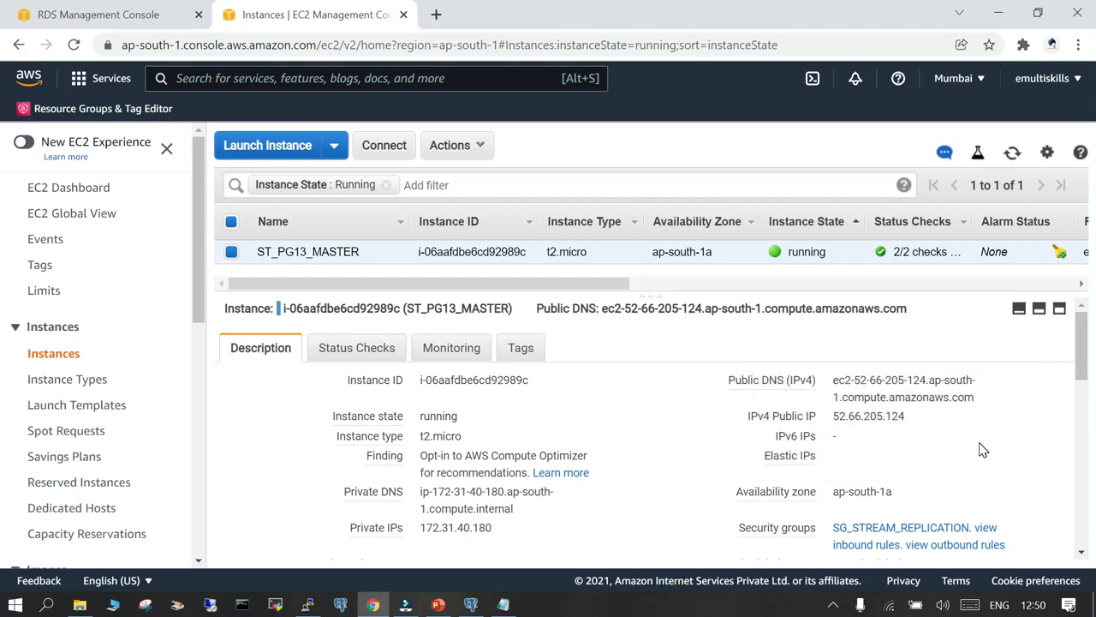
left_click(989, 399)
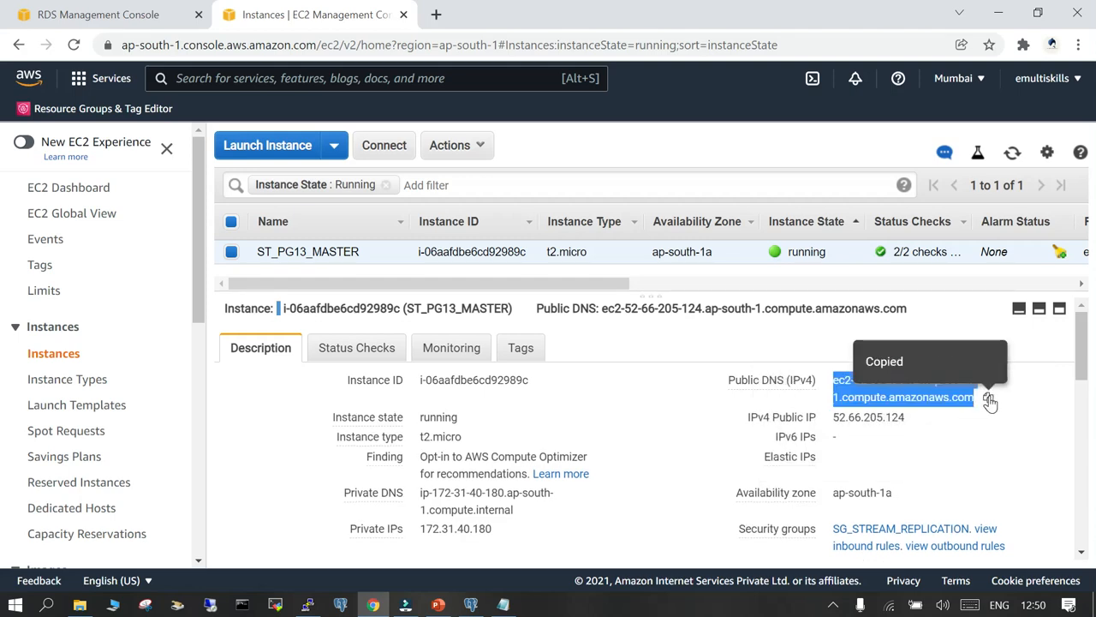
left_click(307, 605)
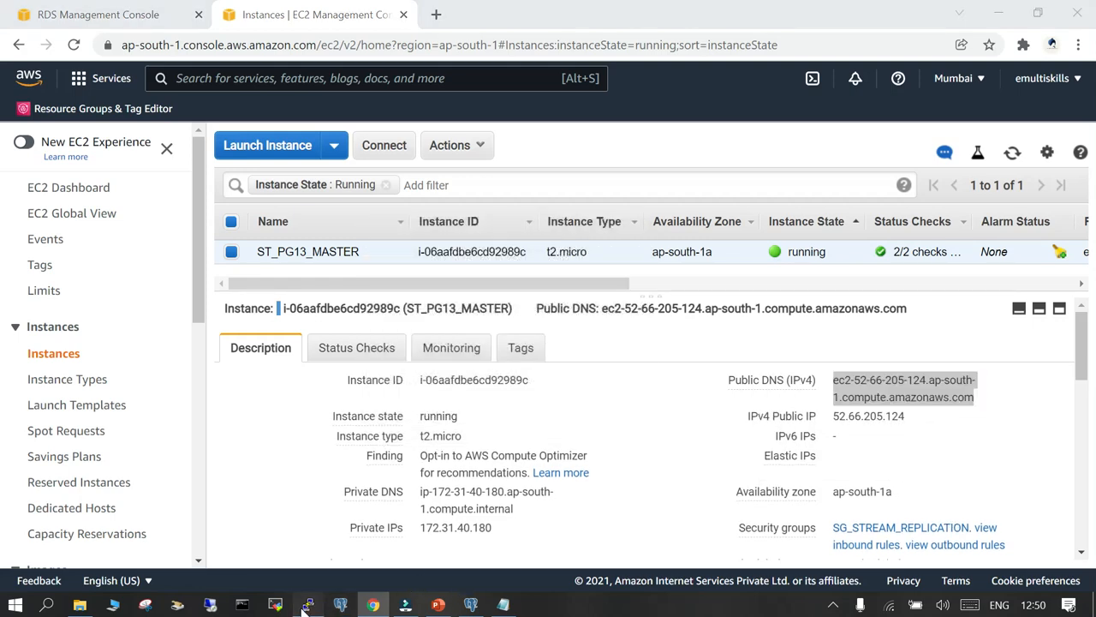
Connect PuTTY to the instance's public DNS using the EC2_keys.ppk private key.
key("ctrl+v")
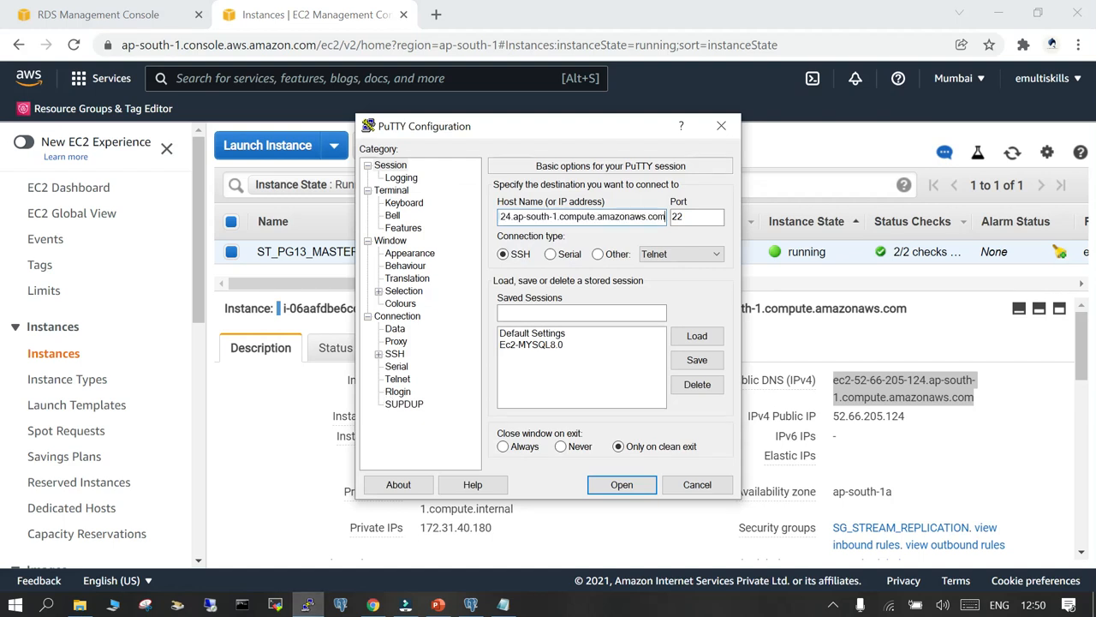
left_click(377, 353)
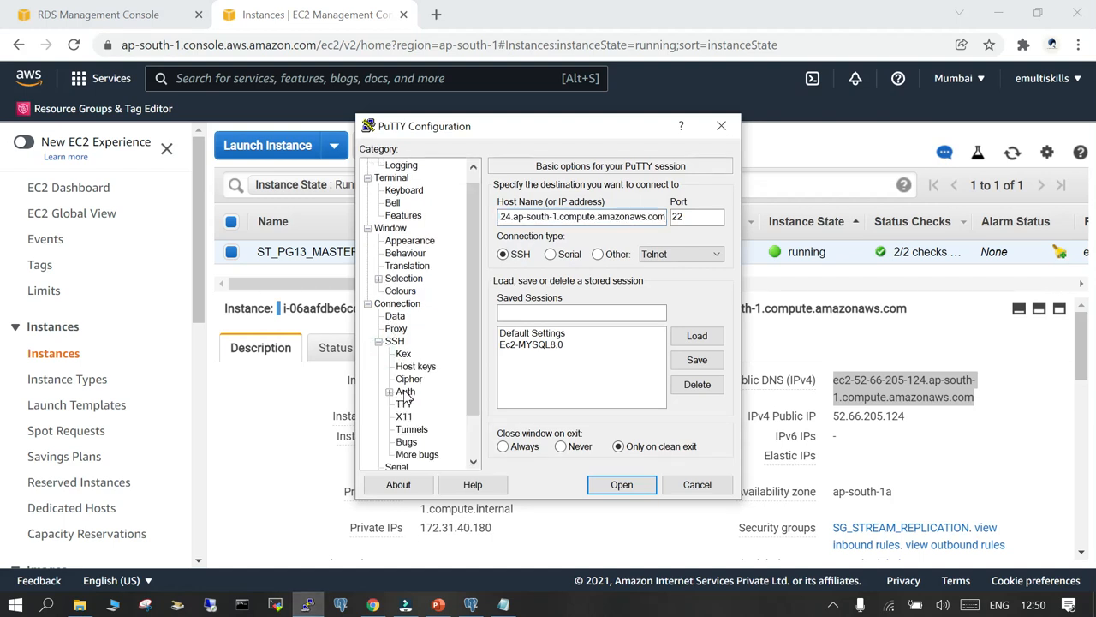
left_click(405, 391)
left_click(714, 388)
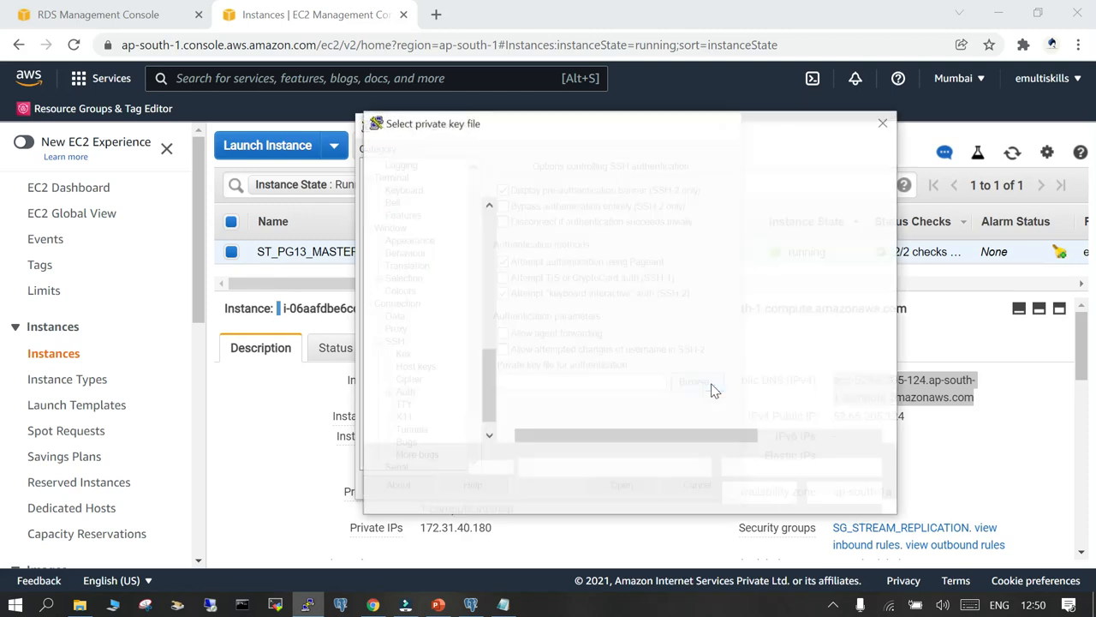
double_click(573, 298)
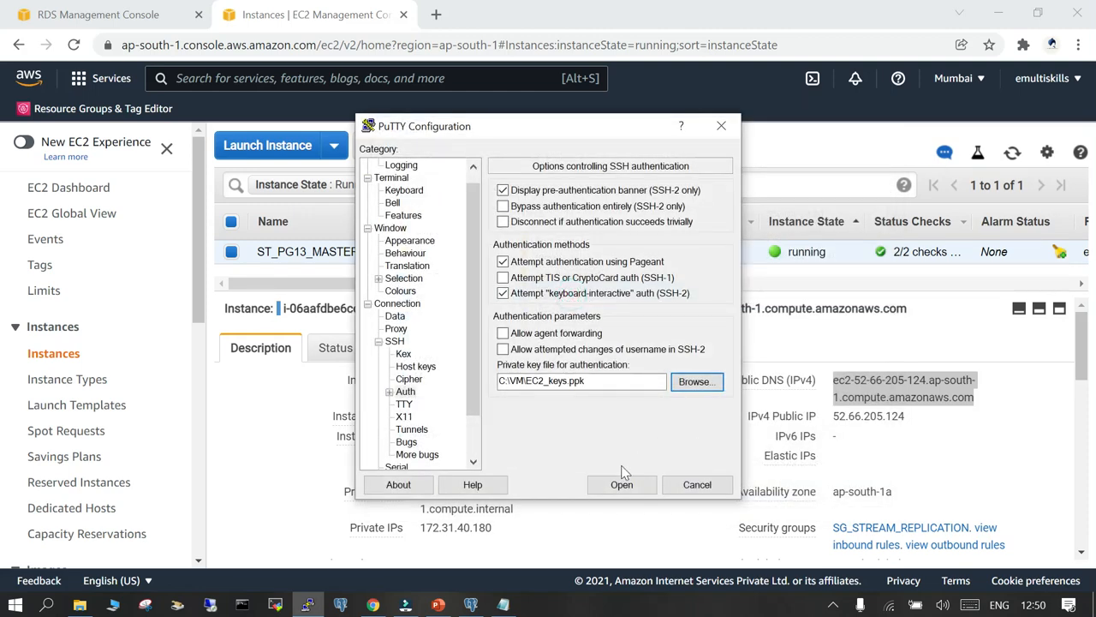
left_click(620, 486)
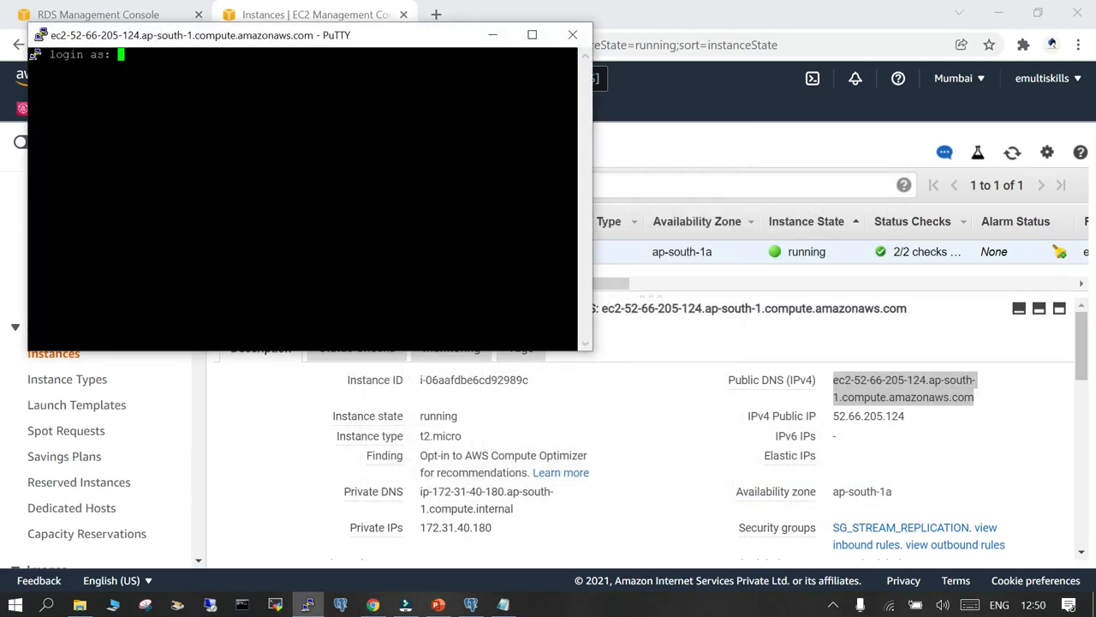
Log in as ec2-user, switch to postgres with 'sudo su - postgres', and maximize the terminal.
type("ec2-user")
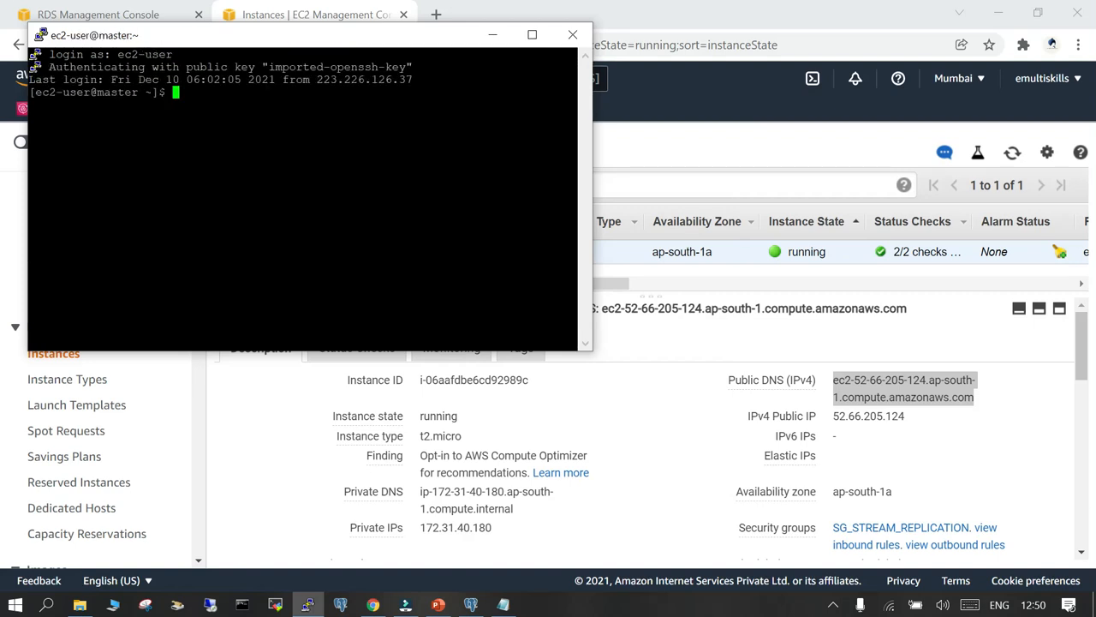
type("sudo su - postgres")
key("Return")
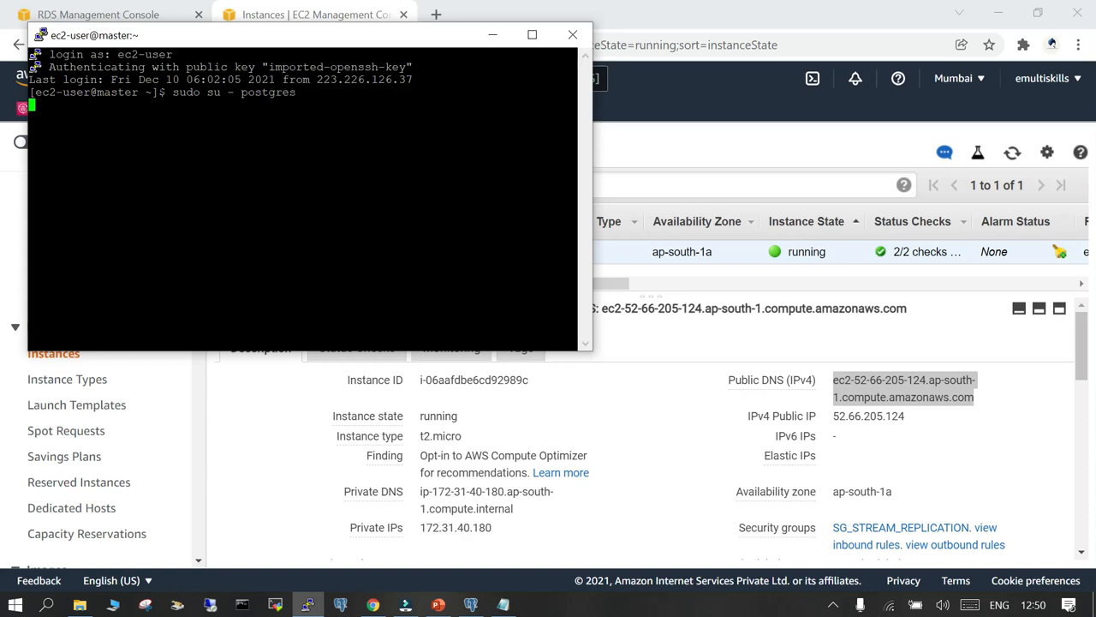
key("Return")
key("Return")
type("psql")
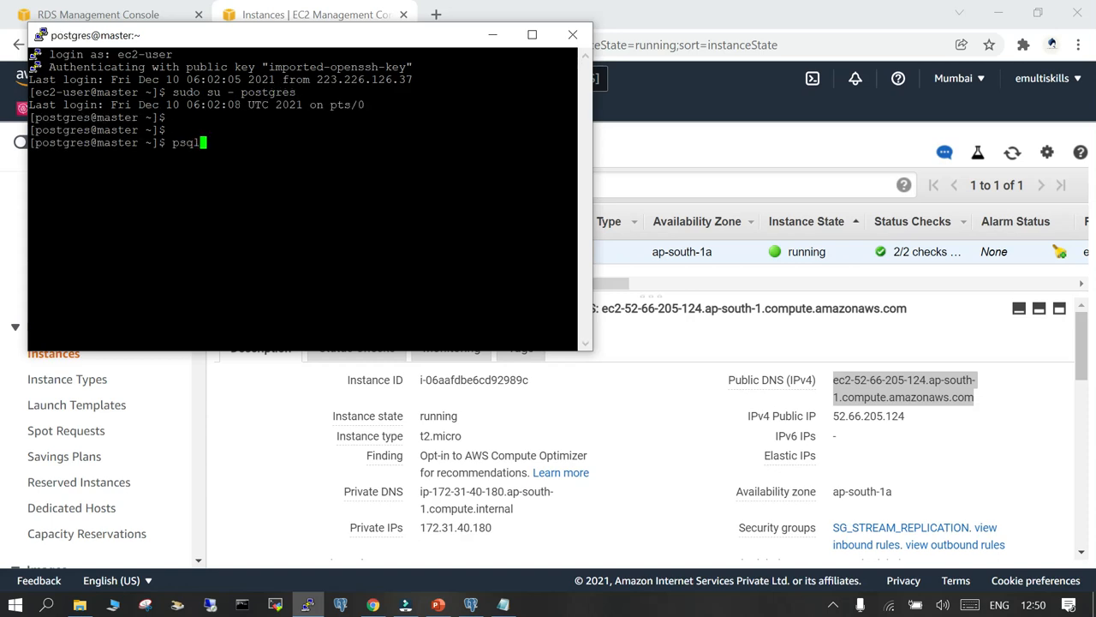
left_click(532, 34)
key("ctrl+c")
key("Return")
key("Return")
key("Return")
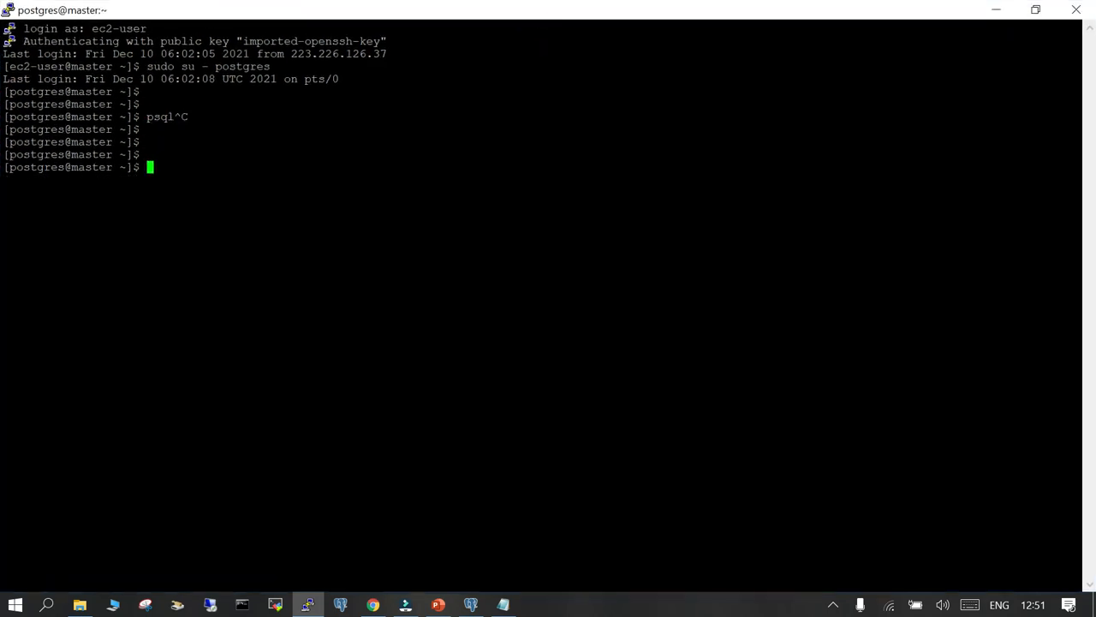
List the shell history and paste 'psql -U postgres -h' from line 83 at the prompt.
type("history")
key("Return")
key("Return")
key("Return")
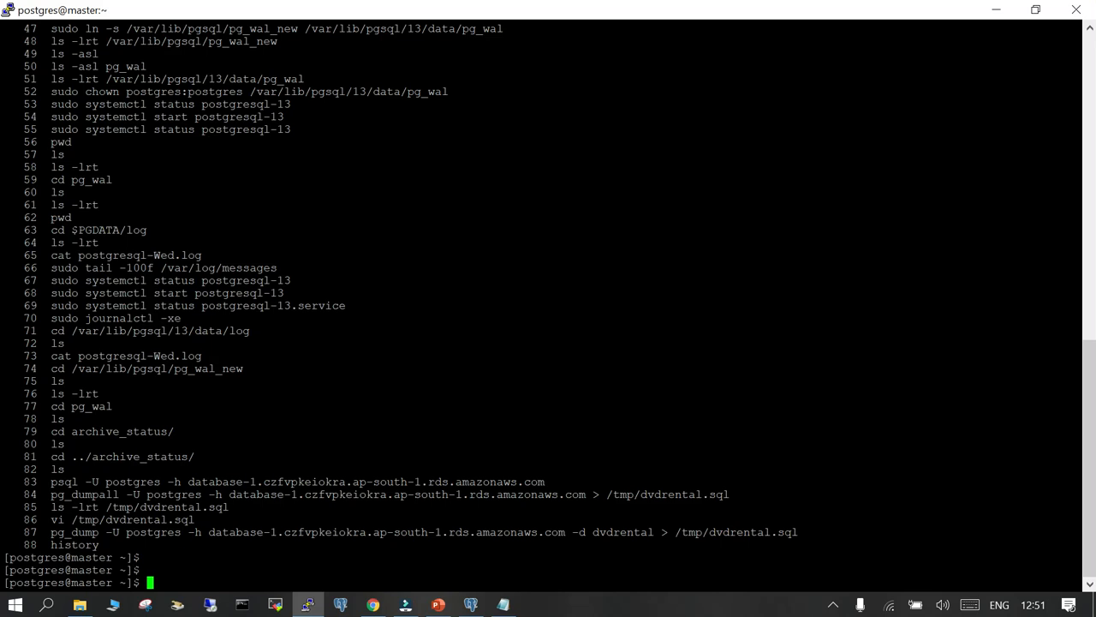
left_click_drag(51, 481, 182, 482)
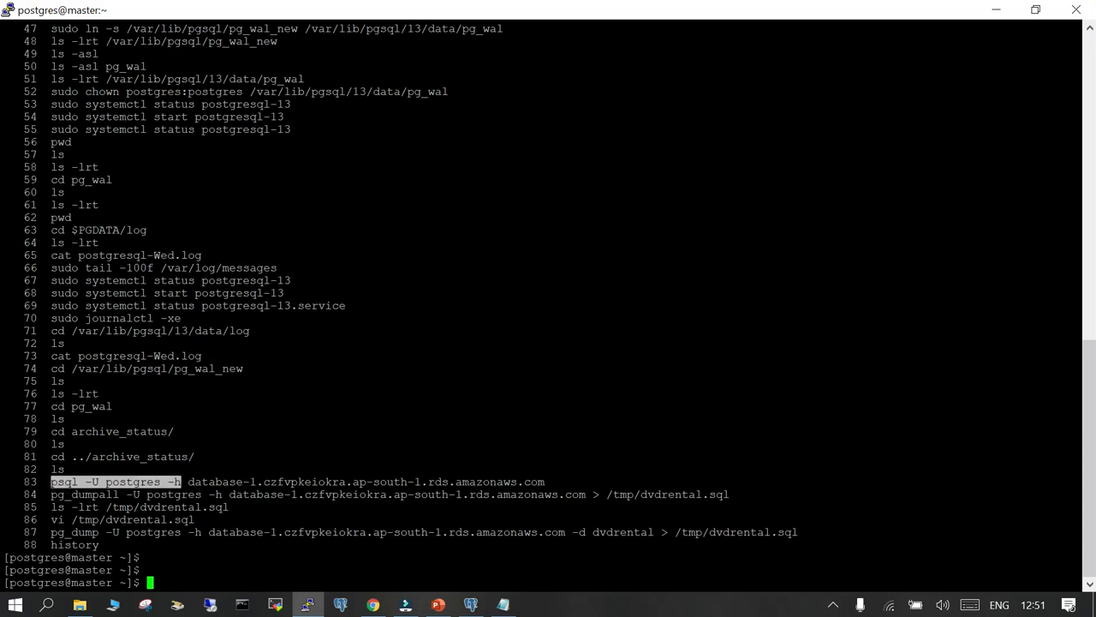
key("shift+Insert")
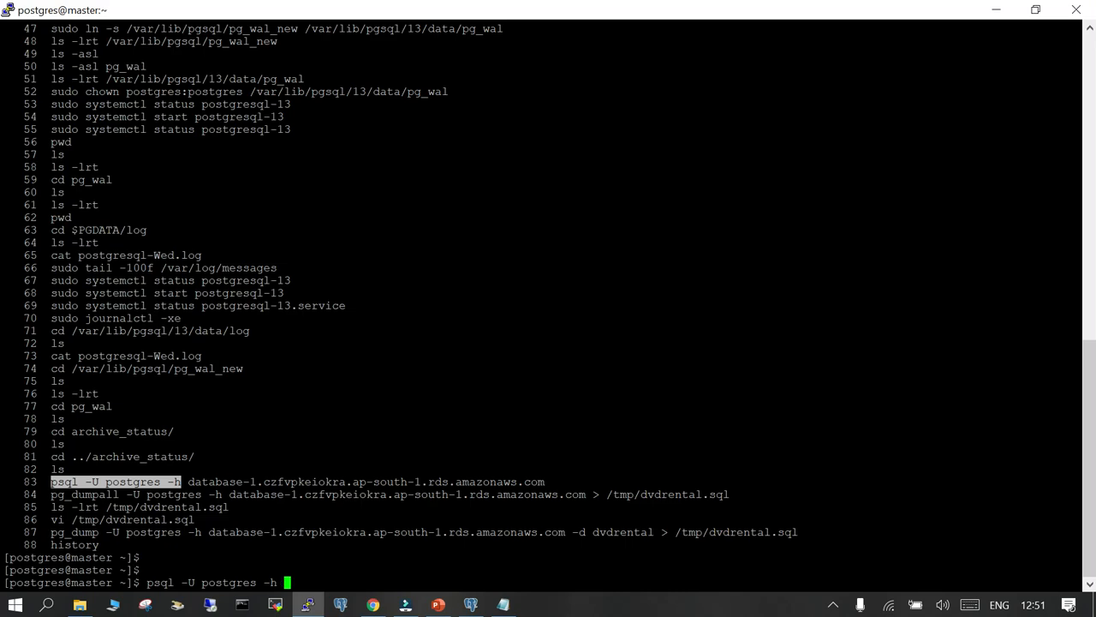
left_click(373, 604)
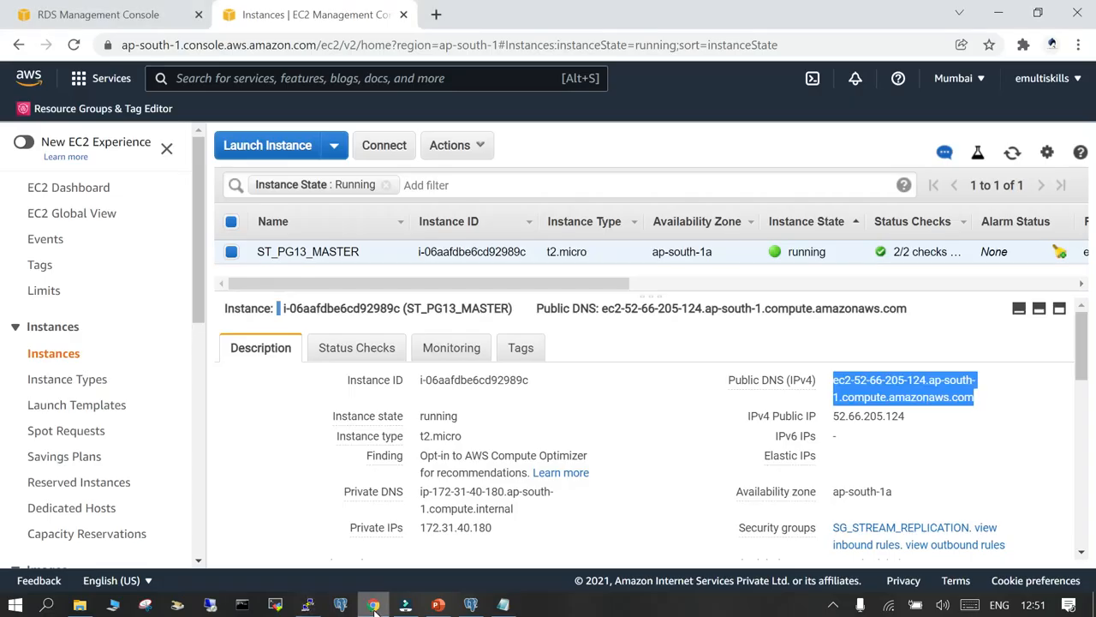
Open database-1's details page in the RDS console.
left_click(103, 11)
left_click(411, 416)
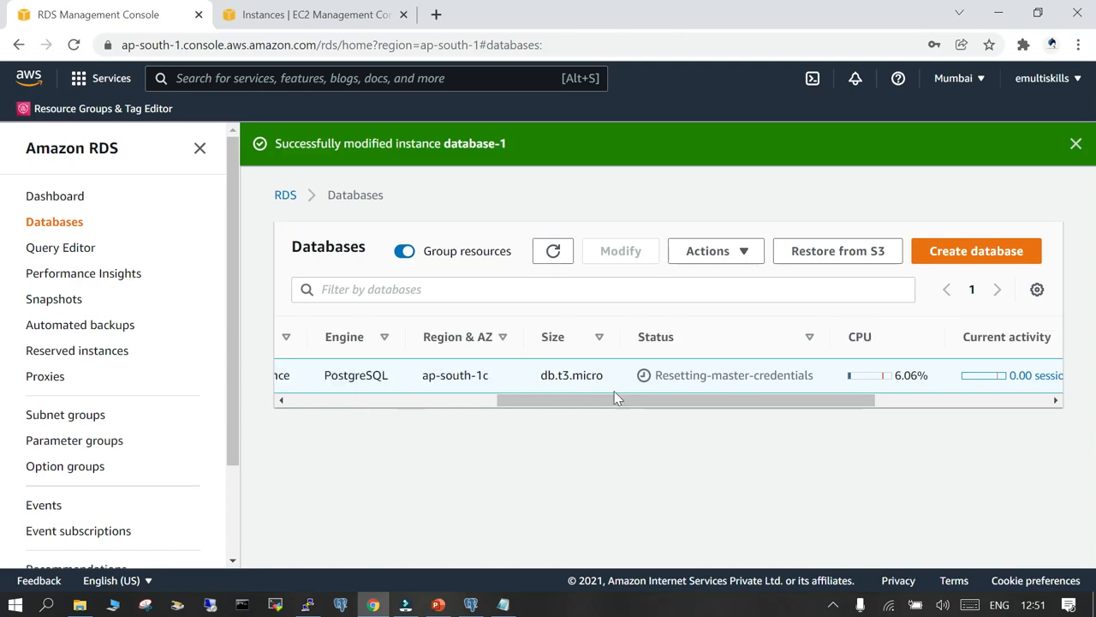
left_click_drag(569, 403, 367, 400)
left_click(388, 383)
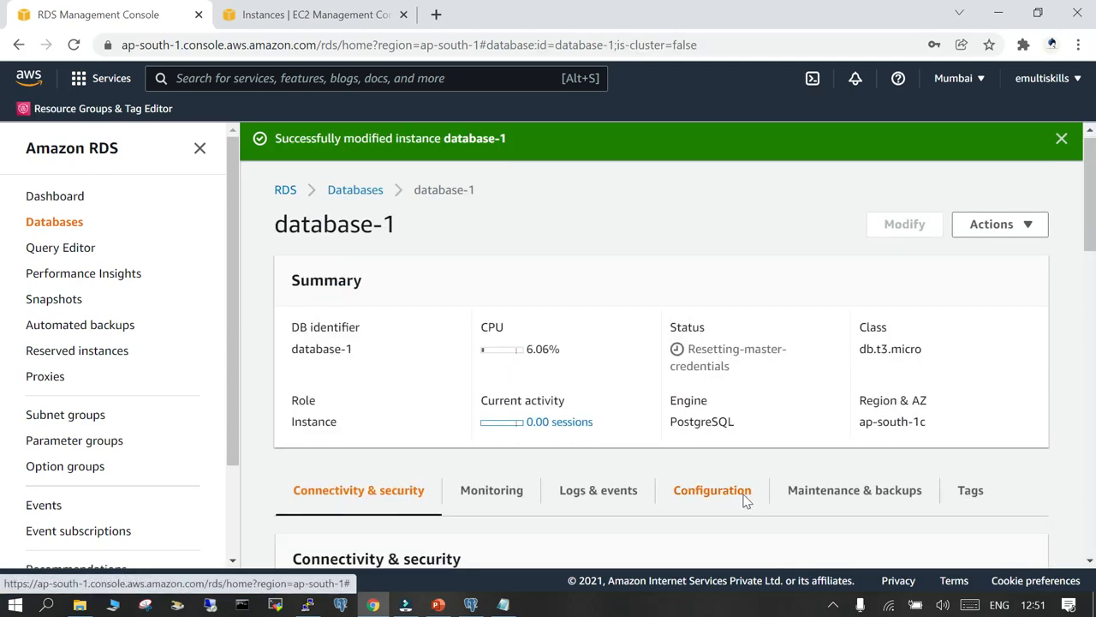
Select database-1's endpoint address under Connectivity & security (port 5432).
scroll(743, 500, "down", 2)
scroll(745, 501, "down", 1)
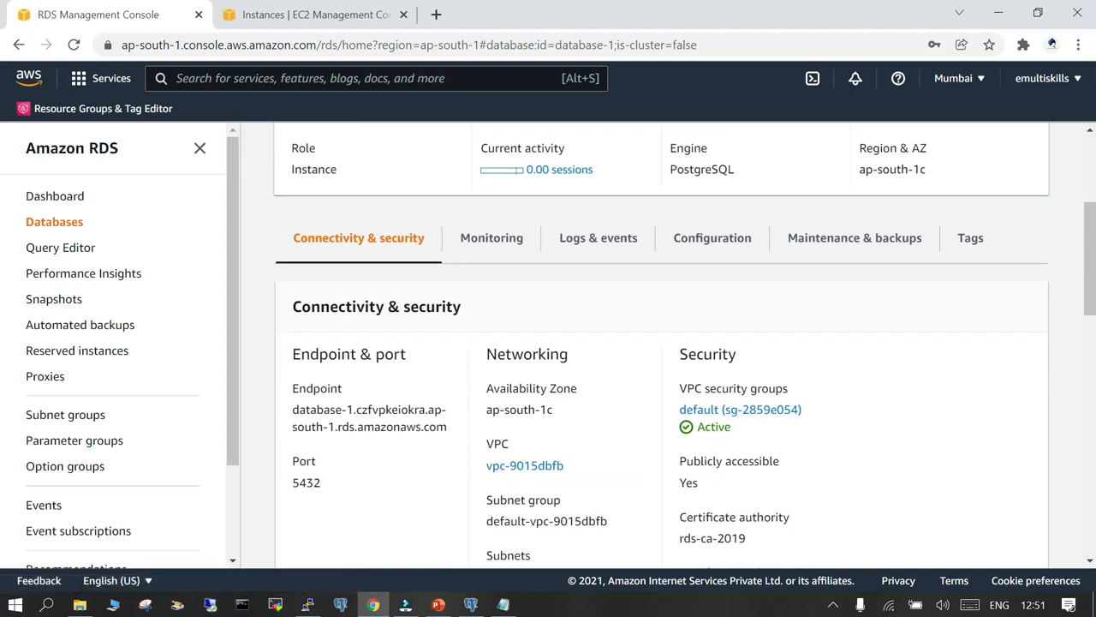
left_click_drag(293, 410, 447, 427)
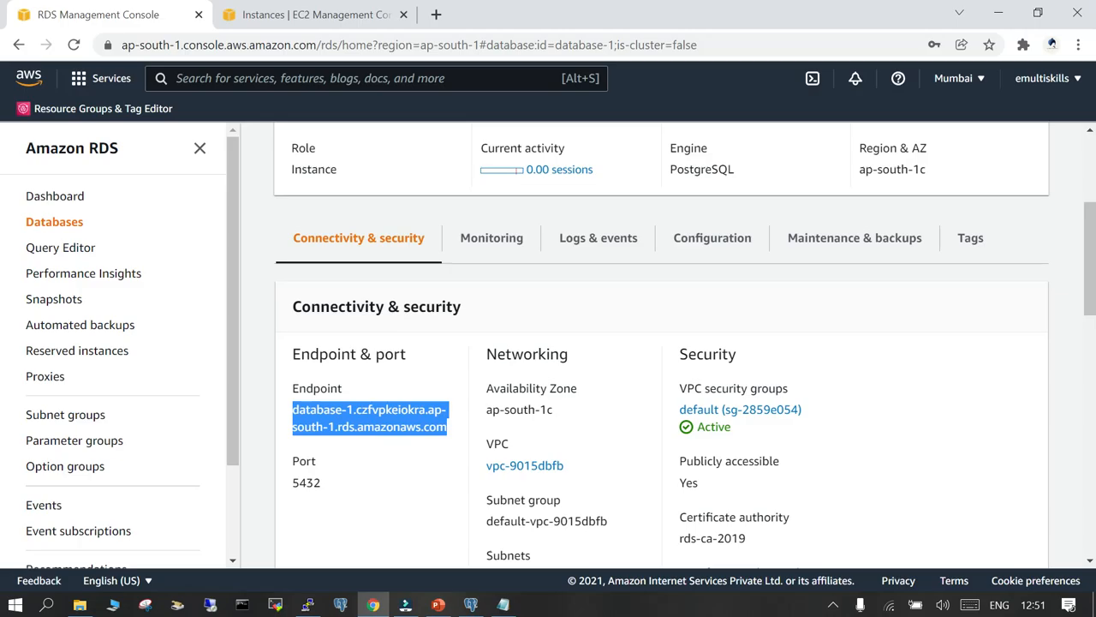
left_click(310, 607)
Run psql against the pasted database-1 endpoint and log in with the saved password.
right_click(329, 514)
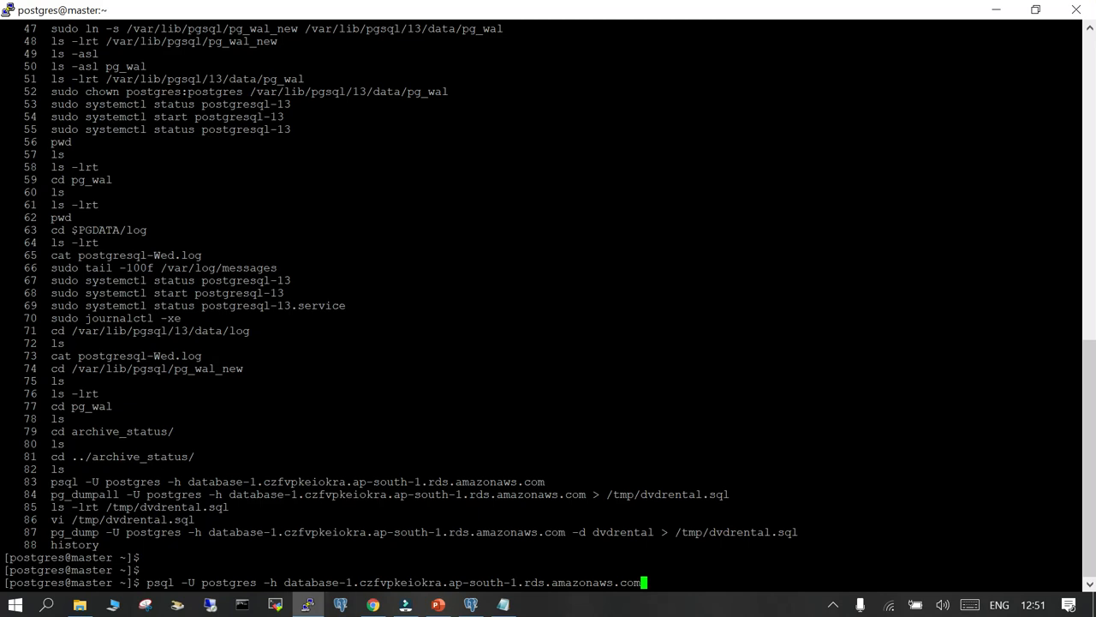
key("Return")
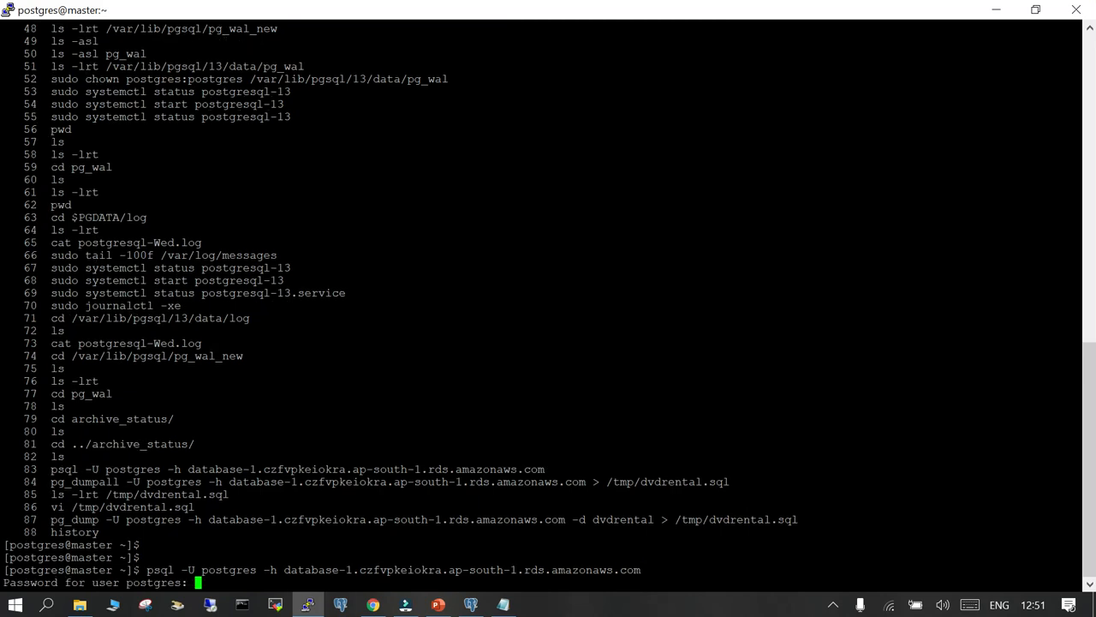
left_click(501, 604)
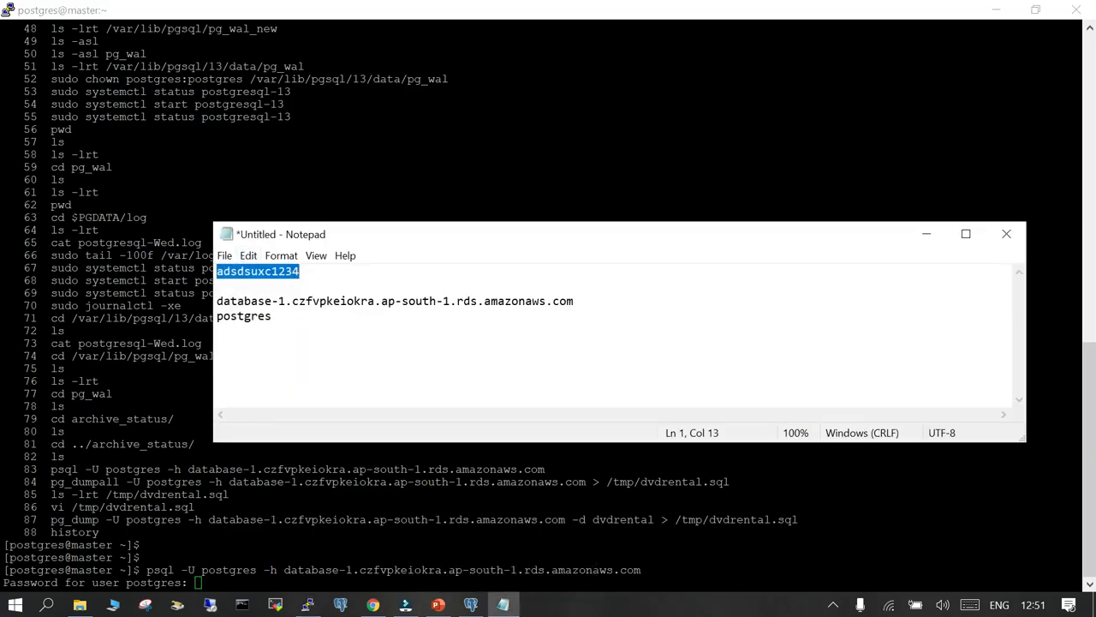
right_click(255, 271)
left_click(105, 314)
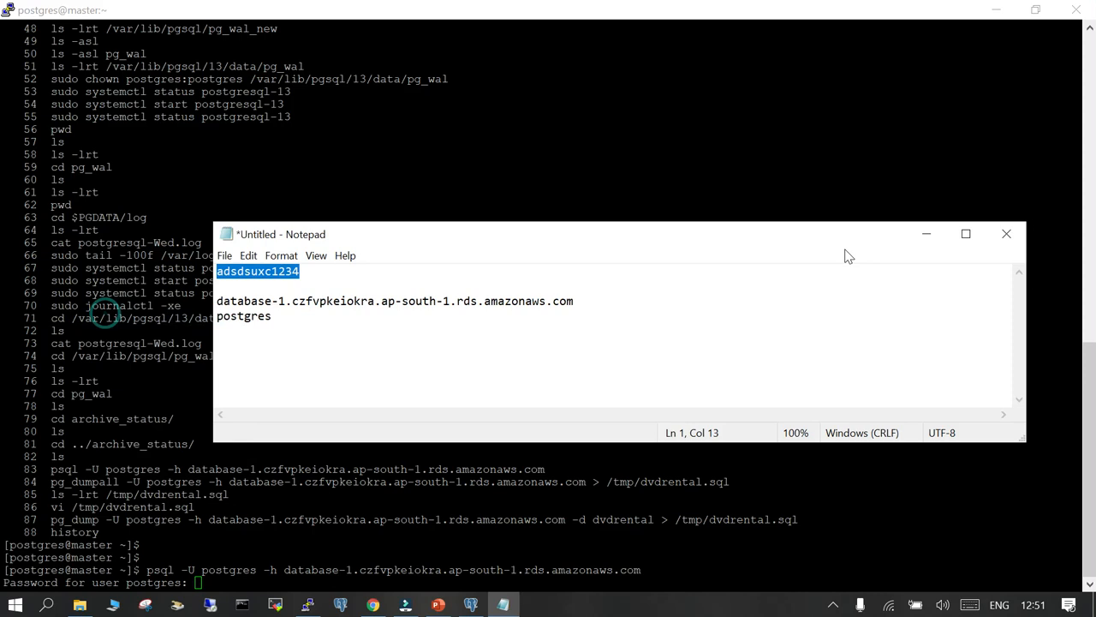
left_click(926, 233)
key("Return")
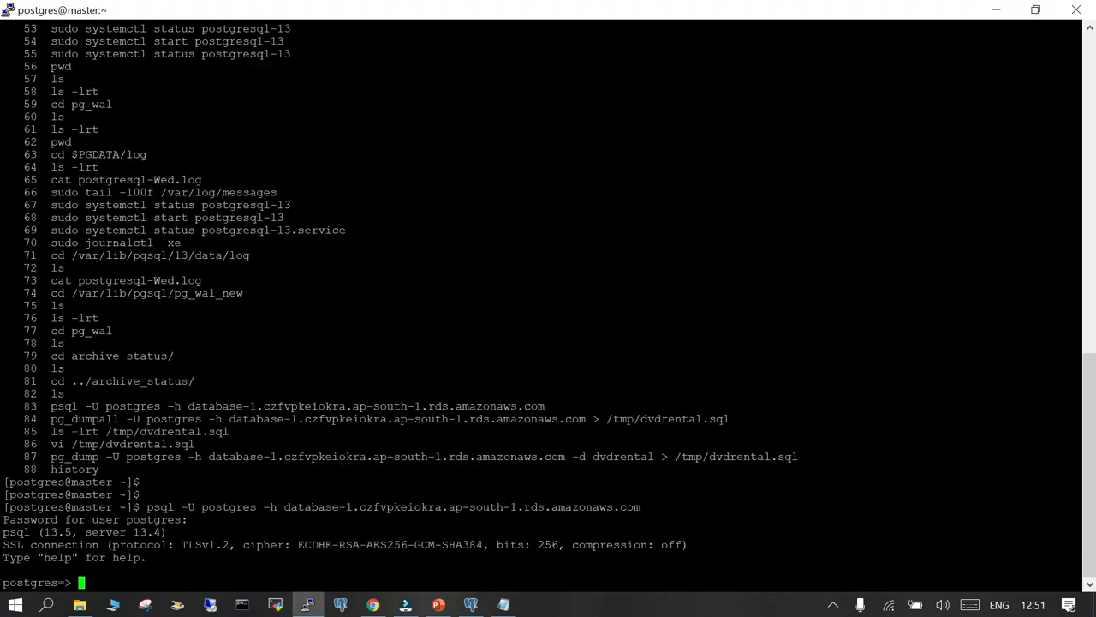
List all databases with sizes using \l+ (postgres, rdsadmin, template0, template1).
key("Return")
key("Return")
key("Return")
key("Return")
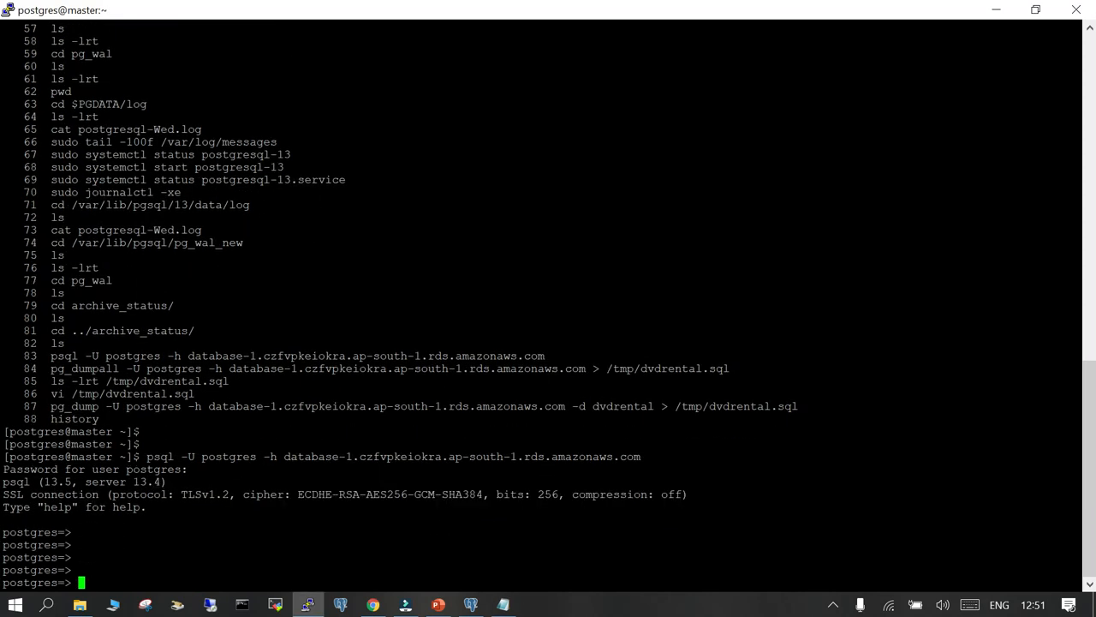
type("\\l+")
key("Return")
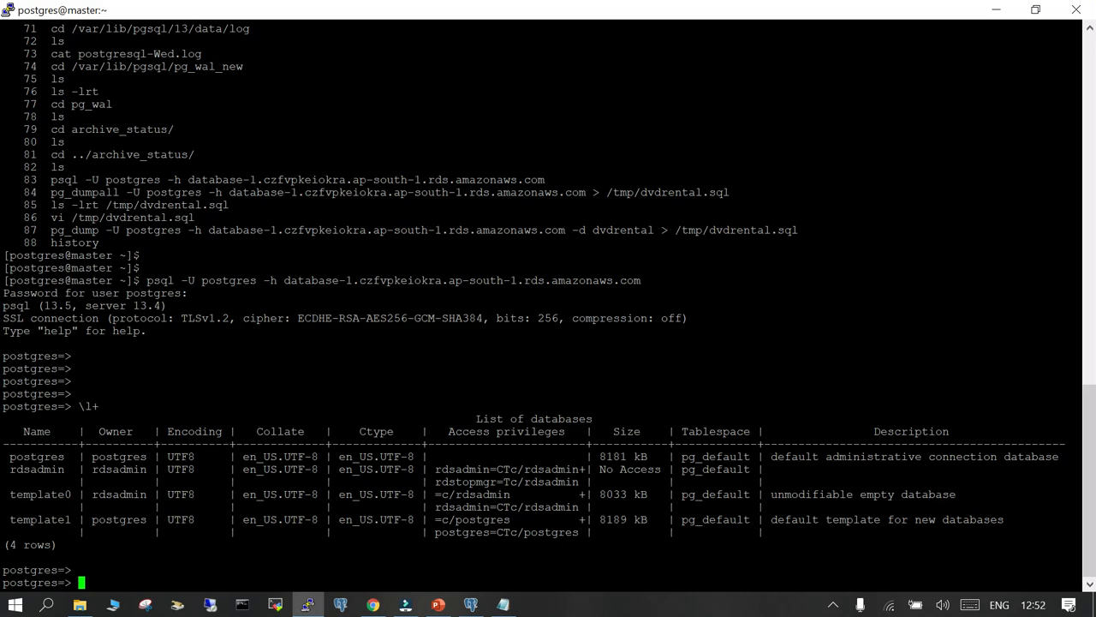
Open database-1's default security group sg-2859e054 and begin editing its inbound rules.
left_click(373, 604)
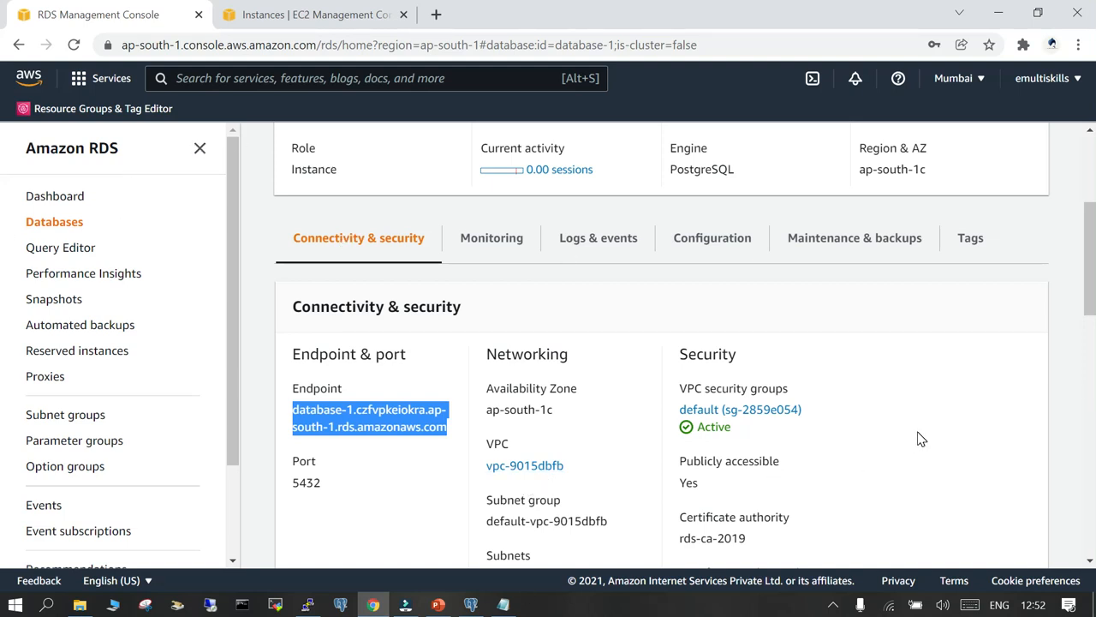
left_click(720, 415)
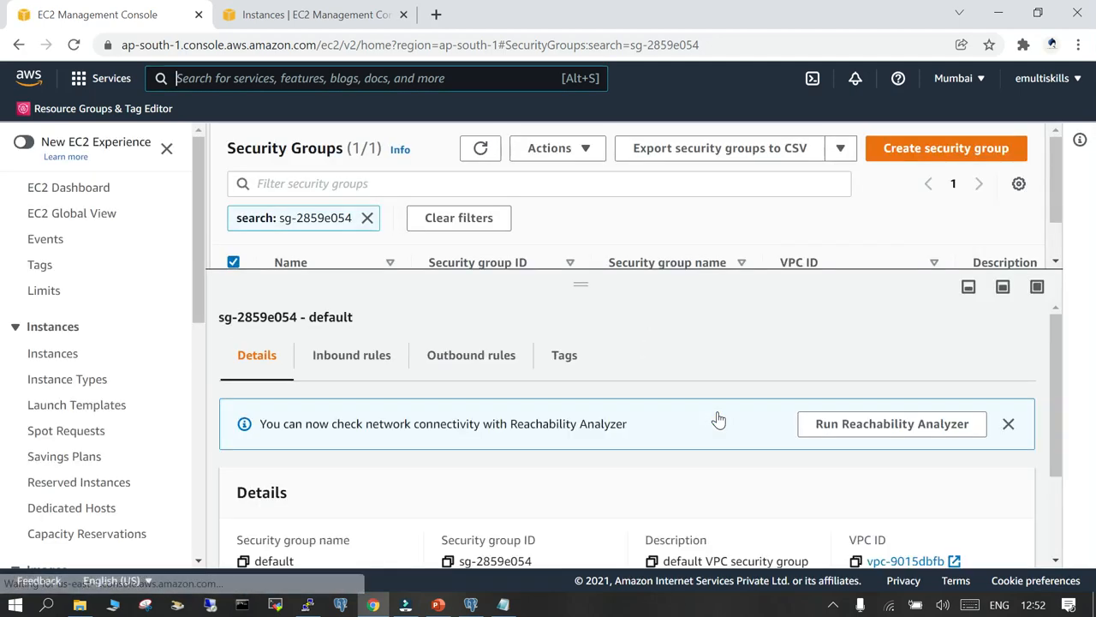
scroll(933, 450, "down", 2)
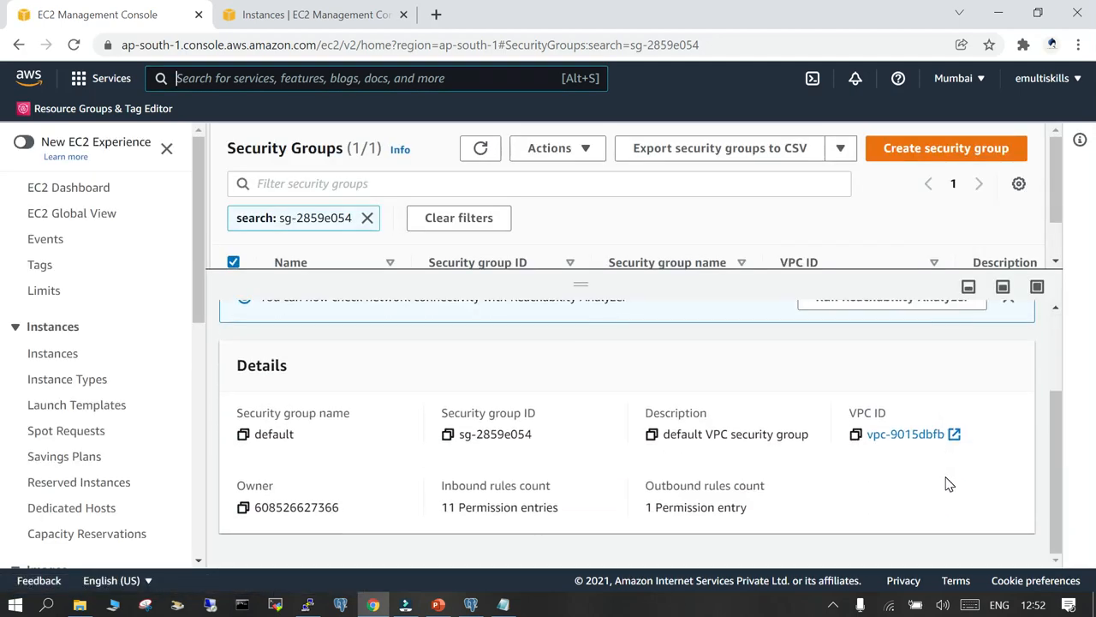
scroll(757, 477, "up", 2)
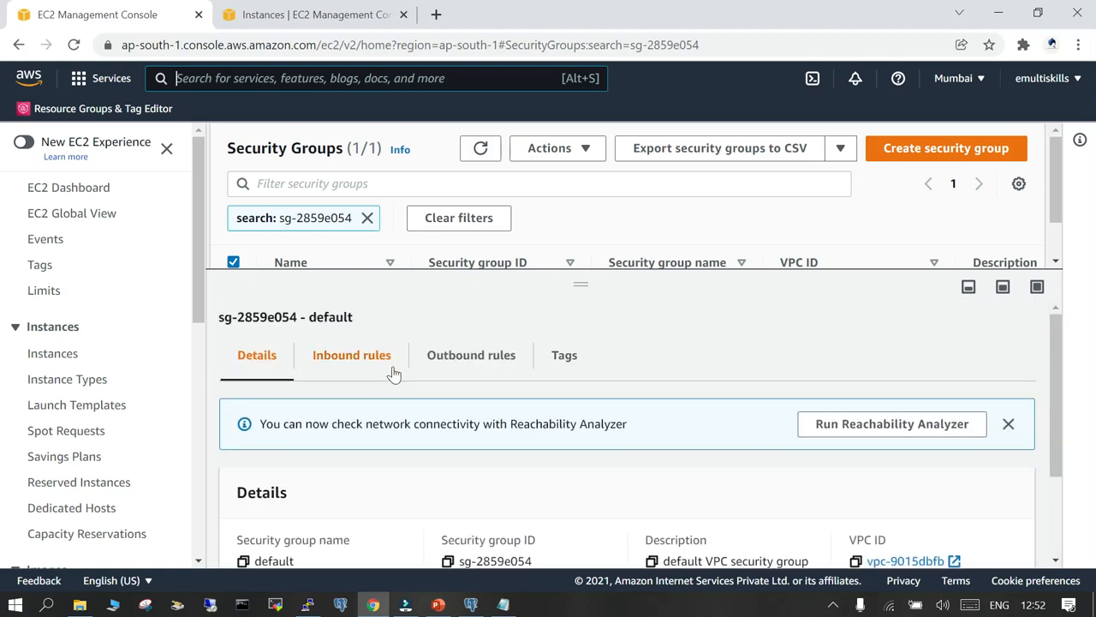
left_click(330, 358)
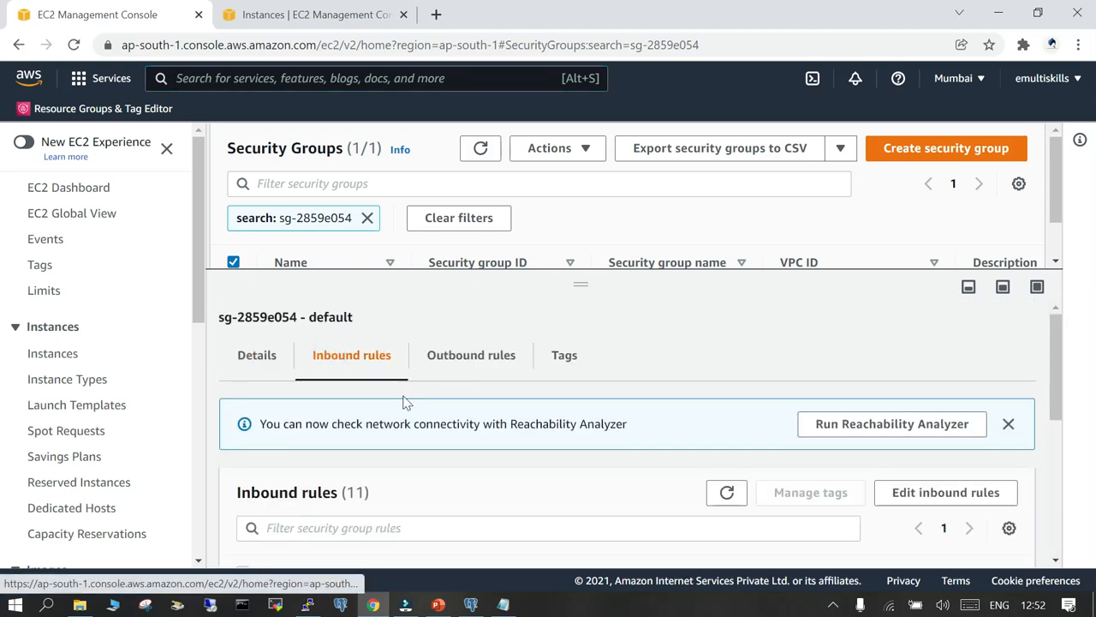
left_click(932, 496)
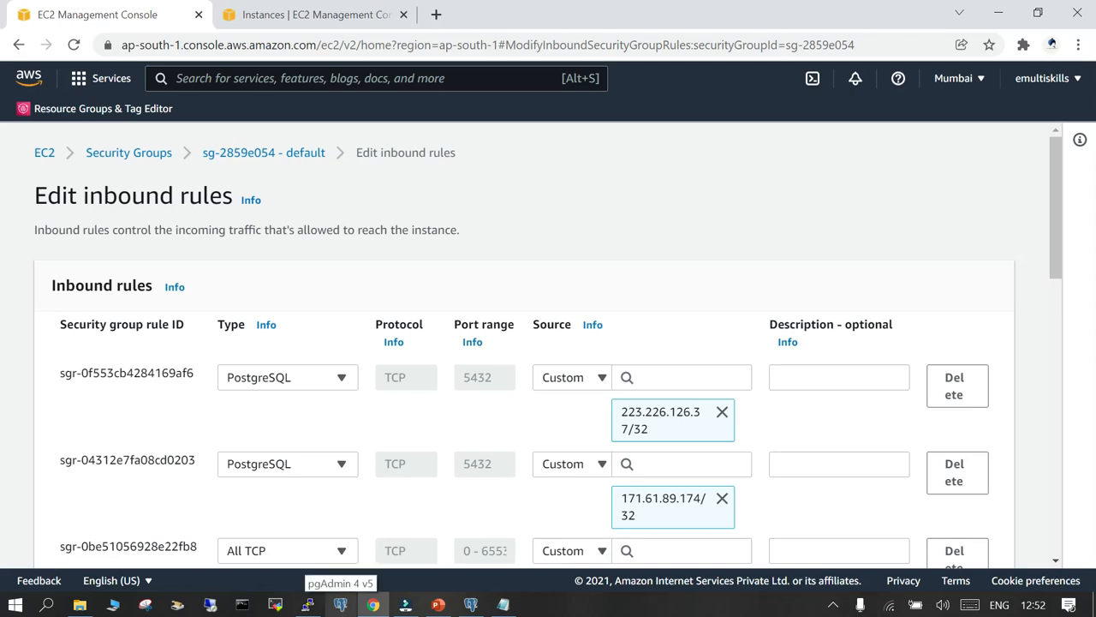
Draft a PostgreSQL inbound rule sourced from My IP, then cancel without saving.
scroll(852, 489, "down", 4)
scroll(852, 489, "down", 6)
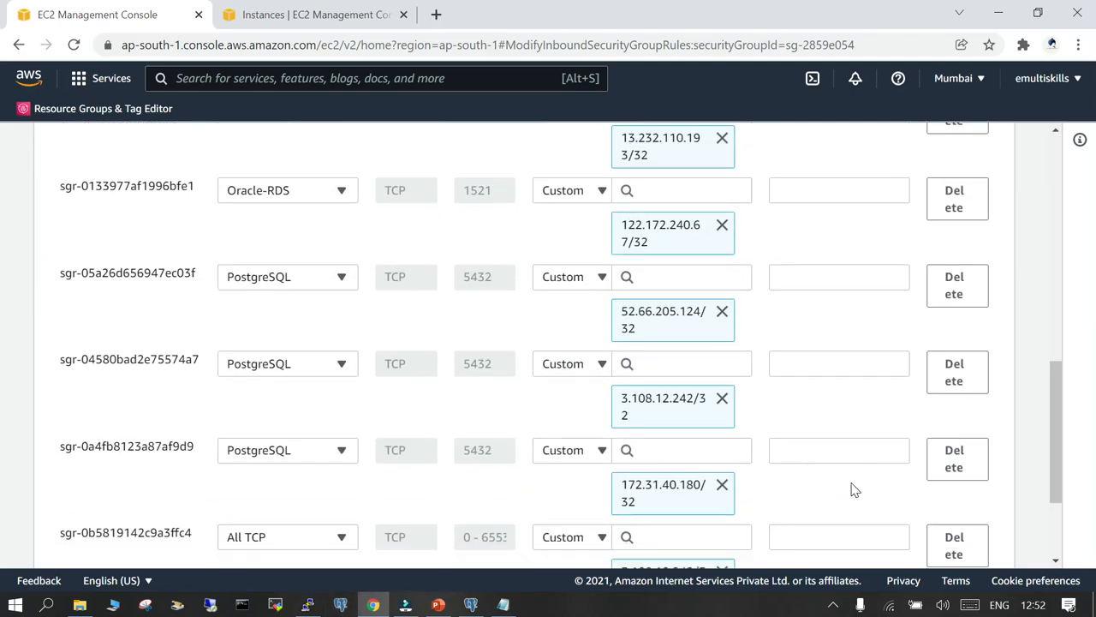
left_click(80, 481)
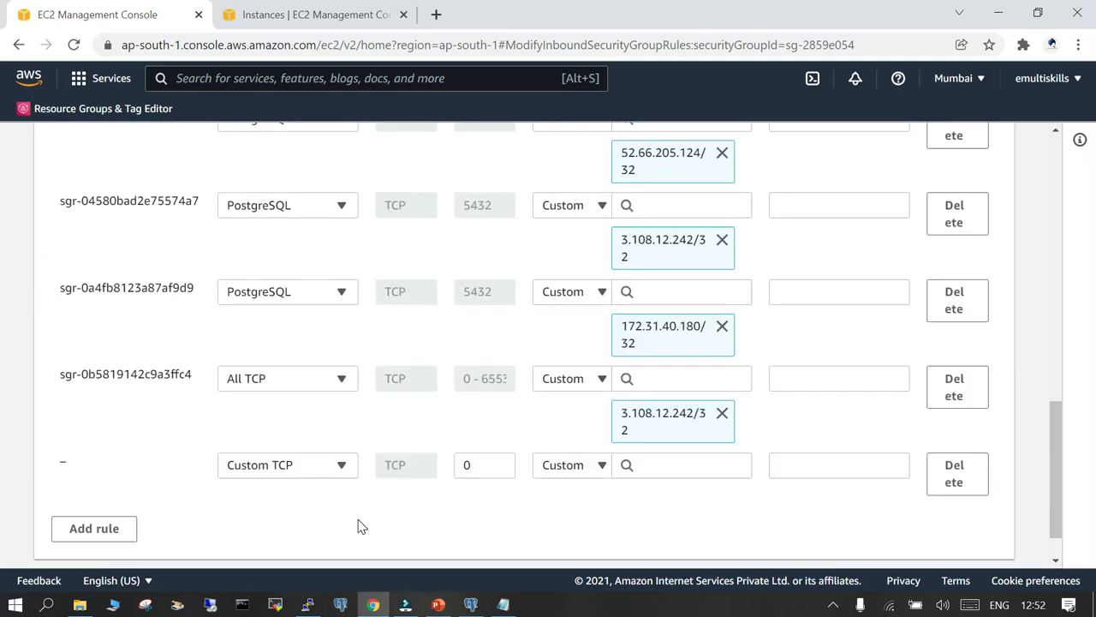
scroll(358, 521, "down", 1)
left_click(339, 415)
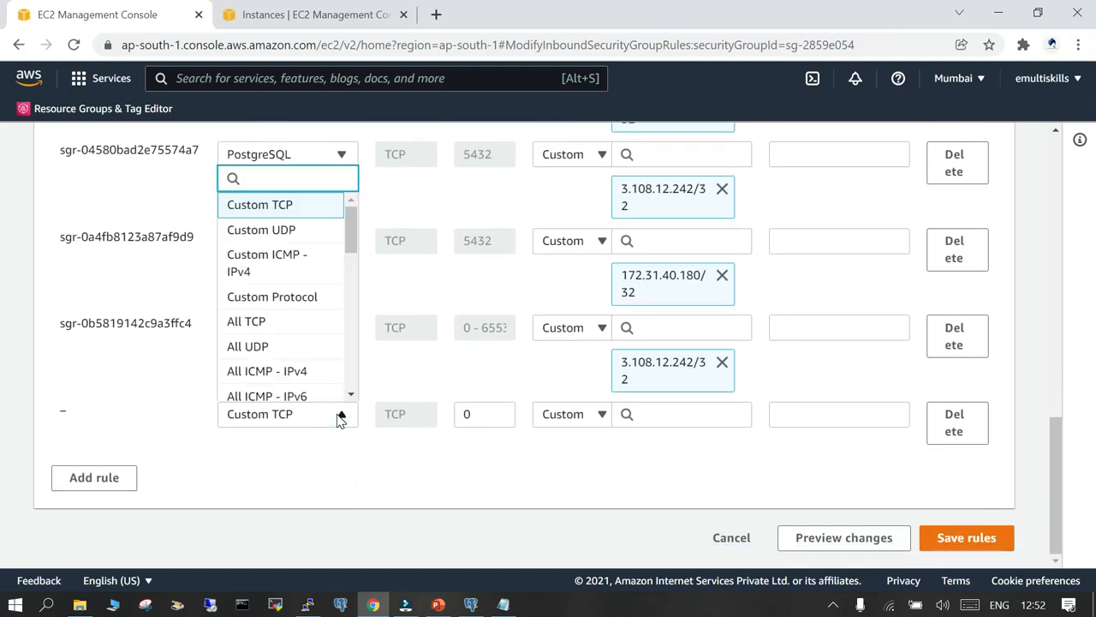
type("pos")
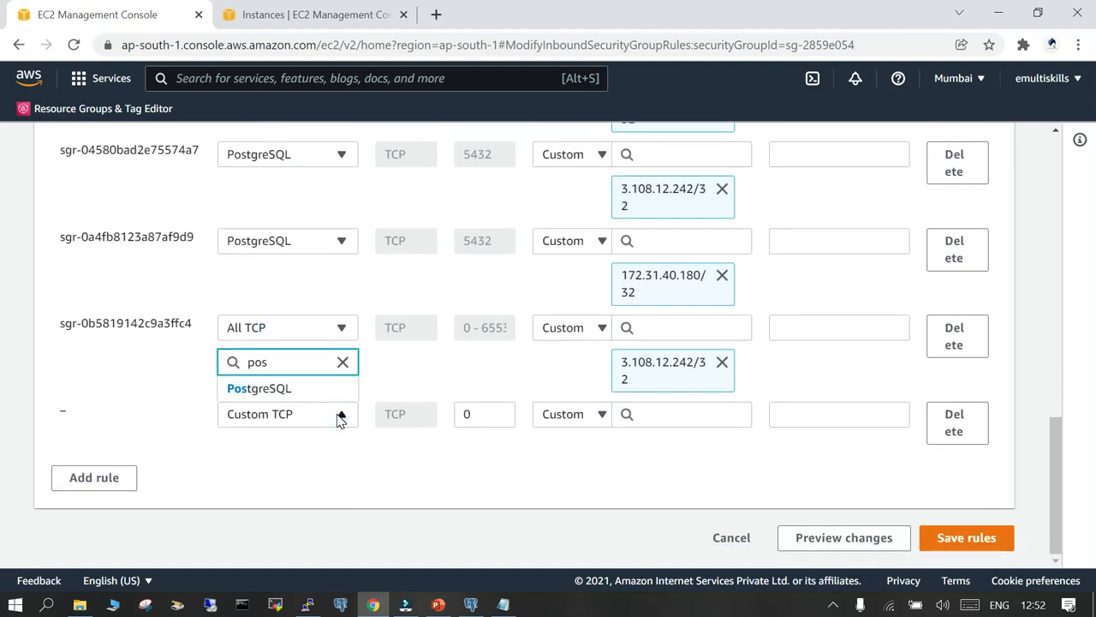
left_click(273, 388)
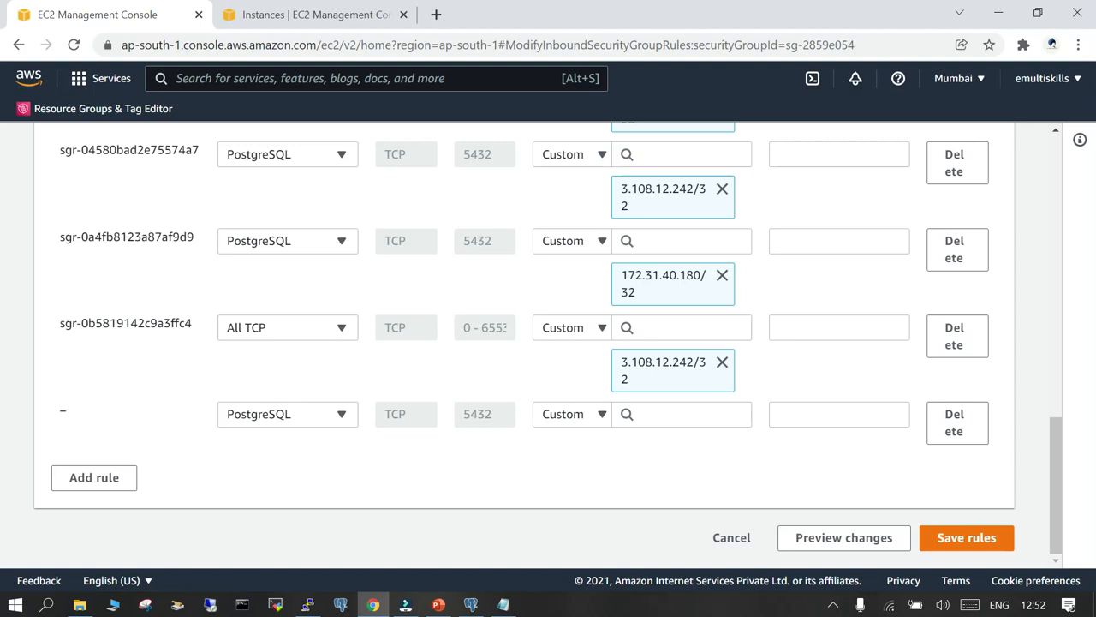
left_click(603, 418)
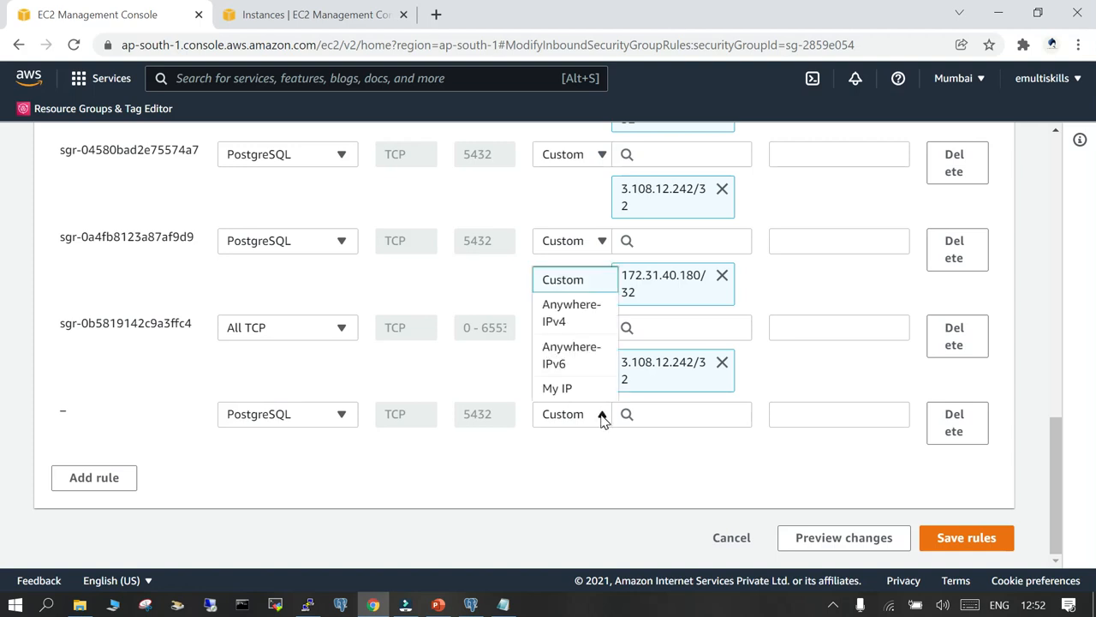
left_click(556, 388)
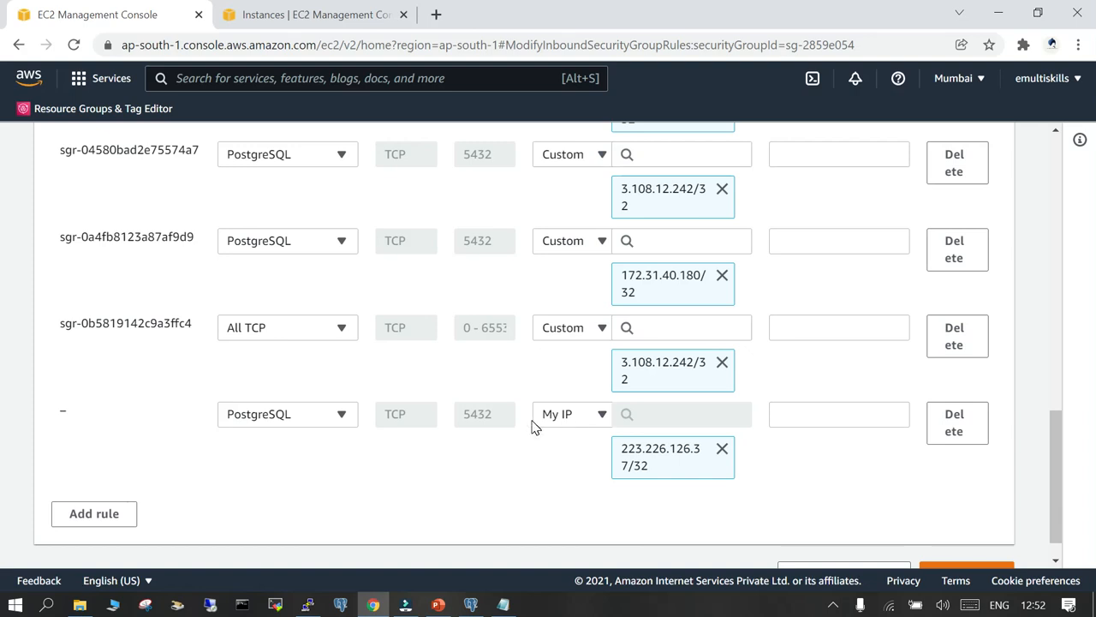
scroll(904, 509, "down", 1)
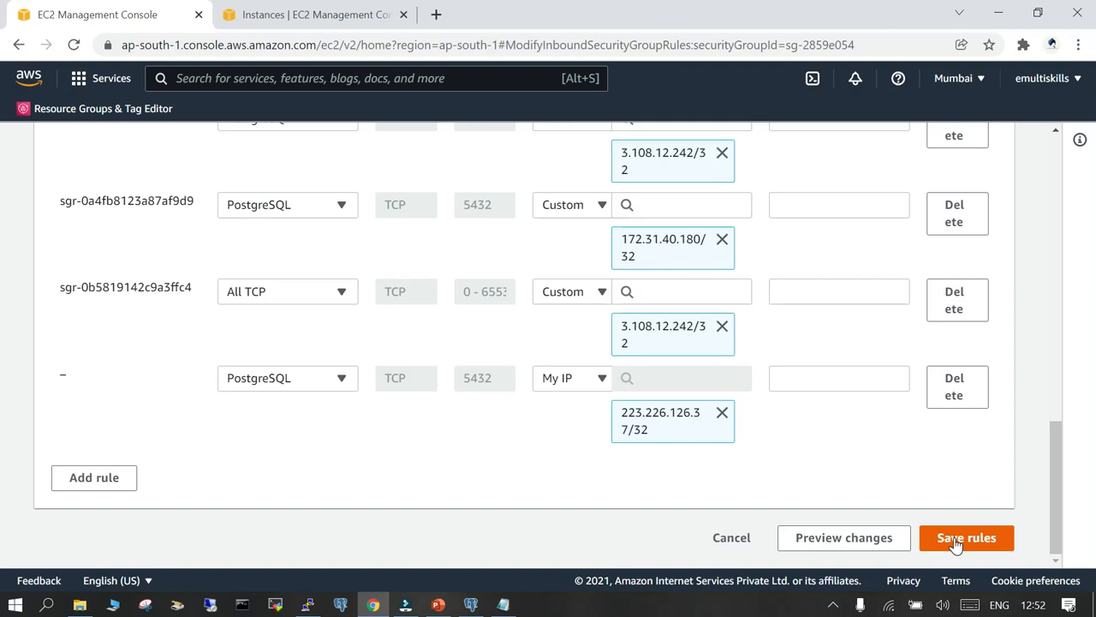
left_click(729, 539)
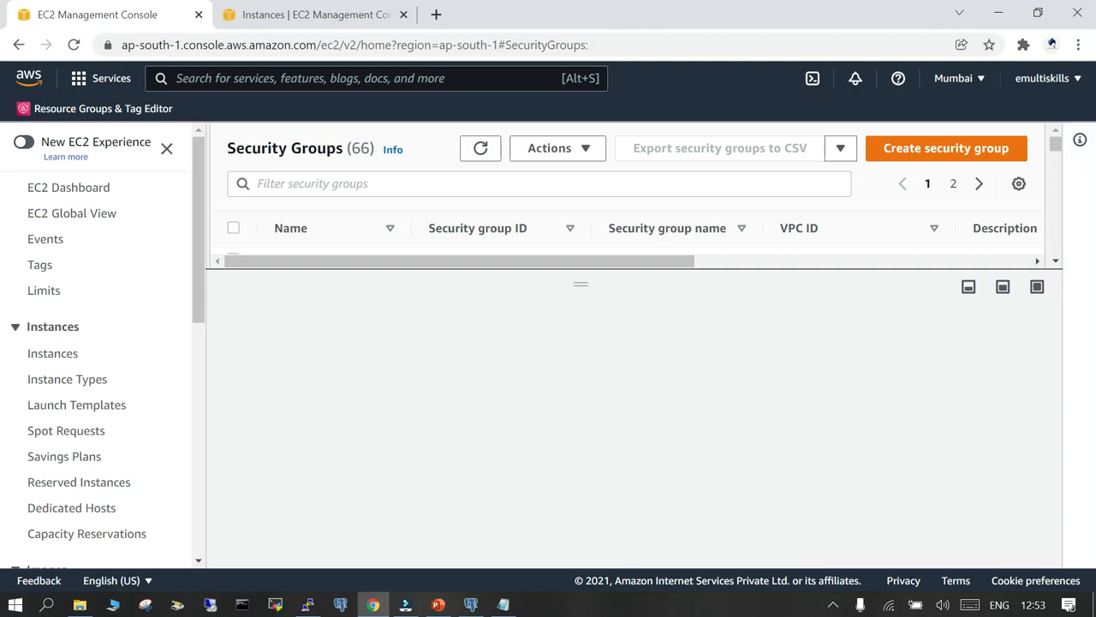
Add a new inbound rule and copy the EC2 instance's public IPv4 address.
left_click(18, 46)
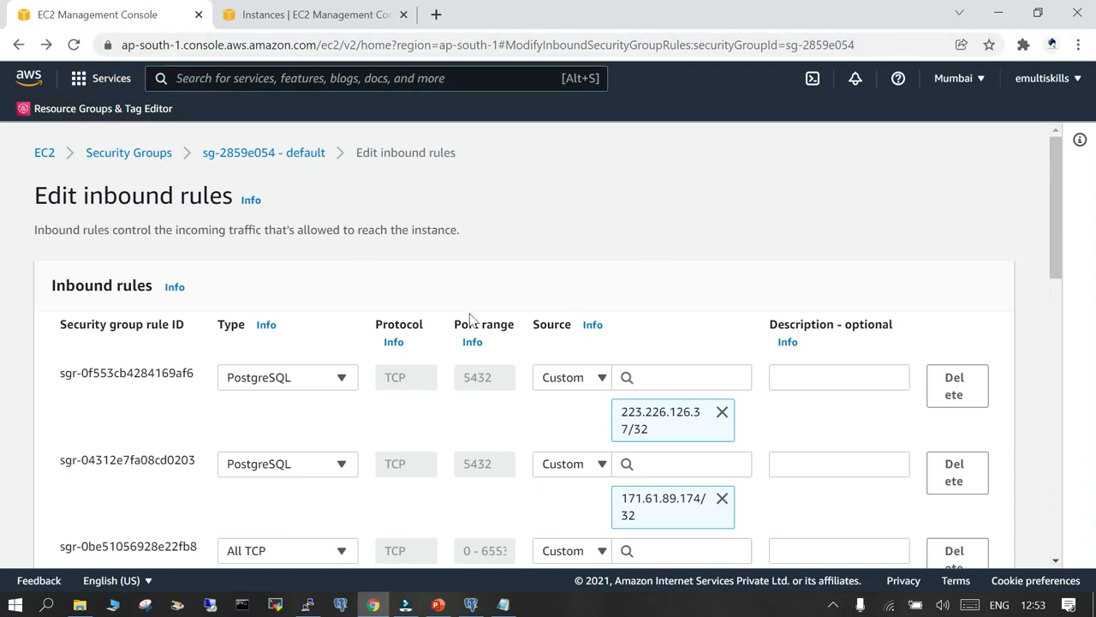
scroll(591, 437, "down", 11)
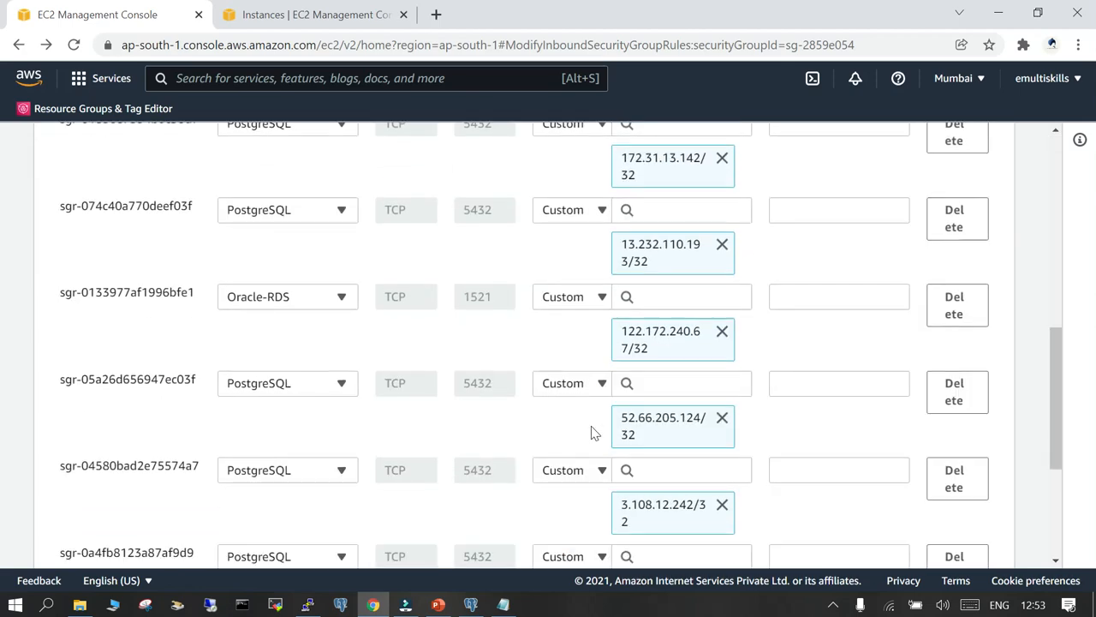
left_click(60, 480)
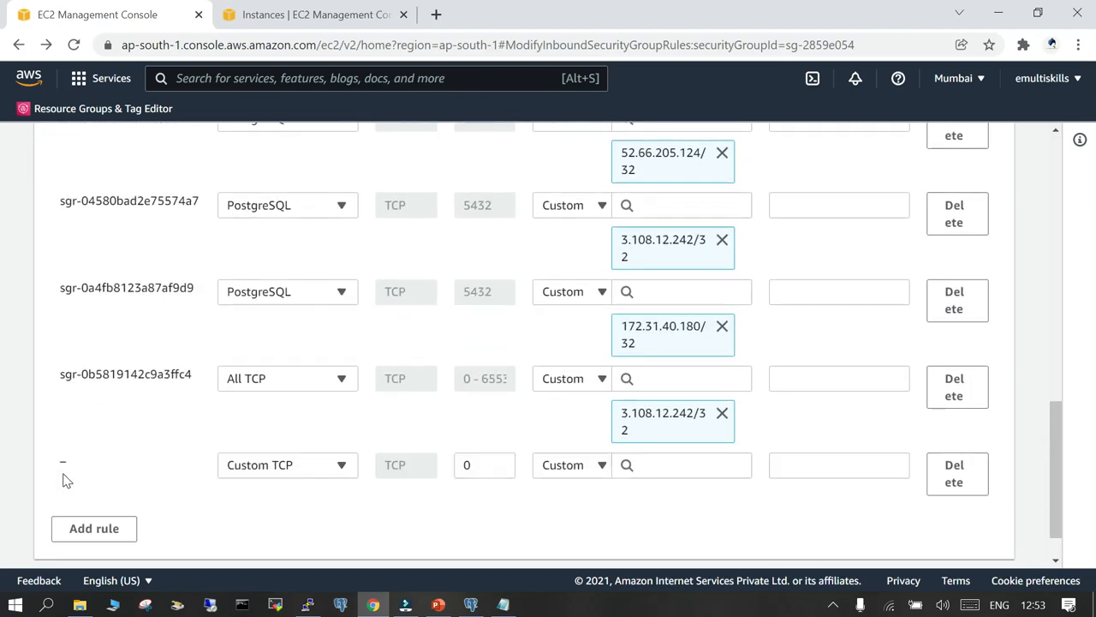
left_click(319, 10)
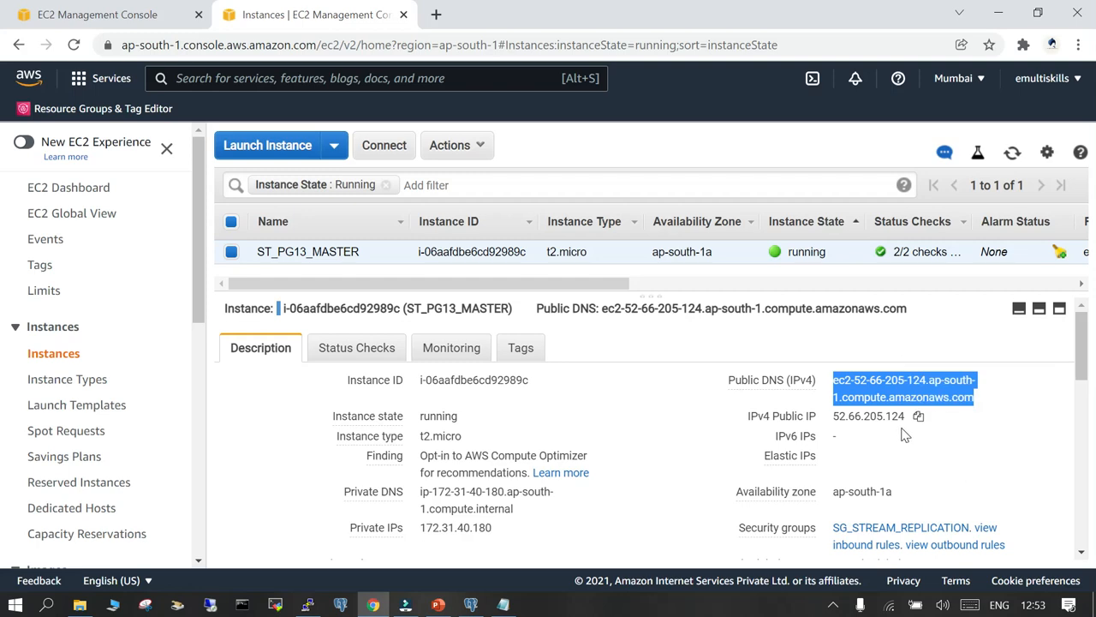
scroll(913, 471, "down", 1)
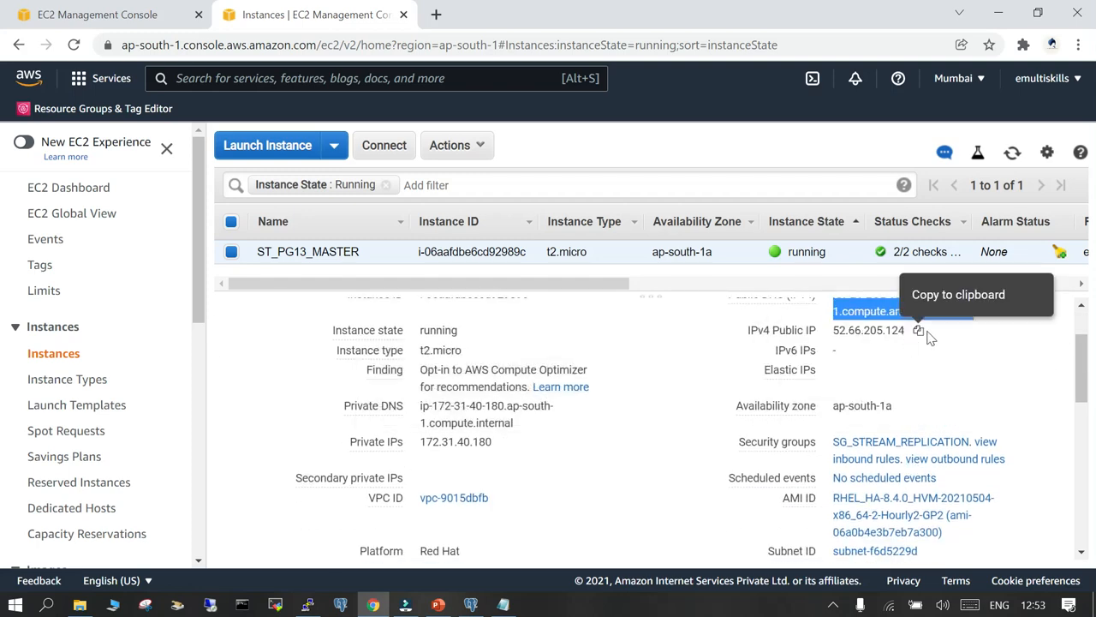
left_click(919, 332)
Set the new rule to PostgreSQL with source 52.66.205.124/32.
left_click(73, 12)
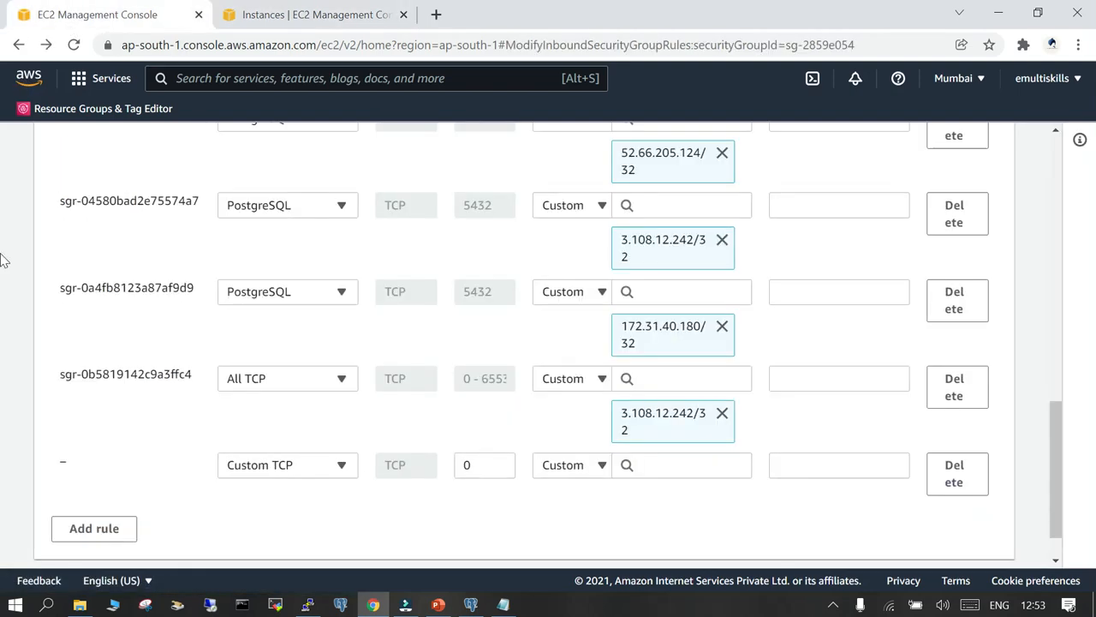
left_click(341, 465)
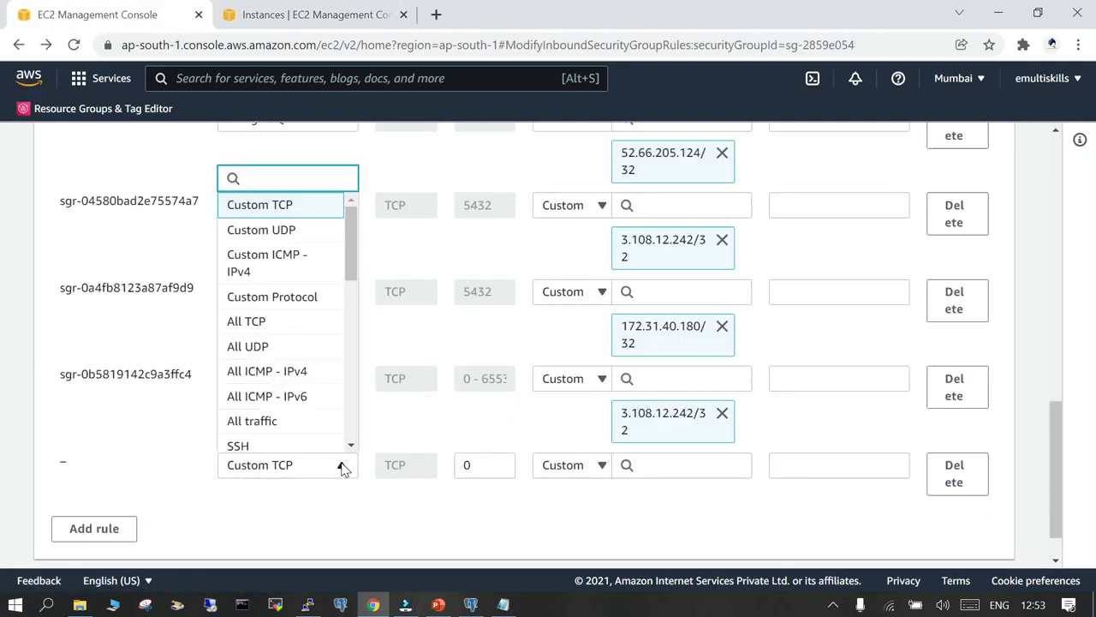
type("pos")
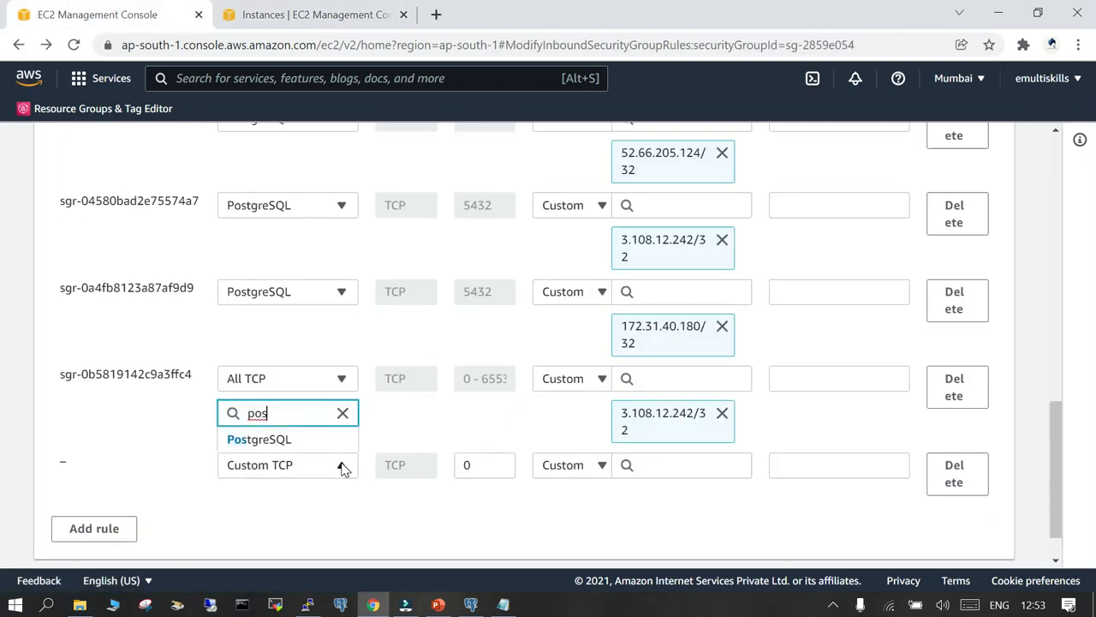
left_click(259, 438)
left_click(682, 465)
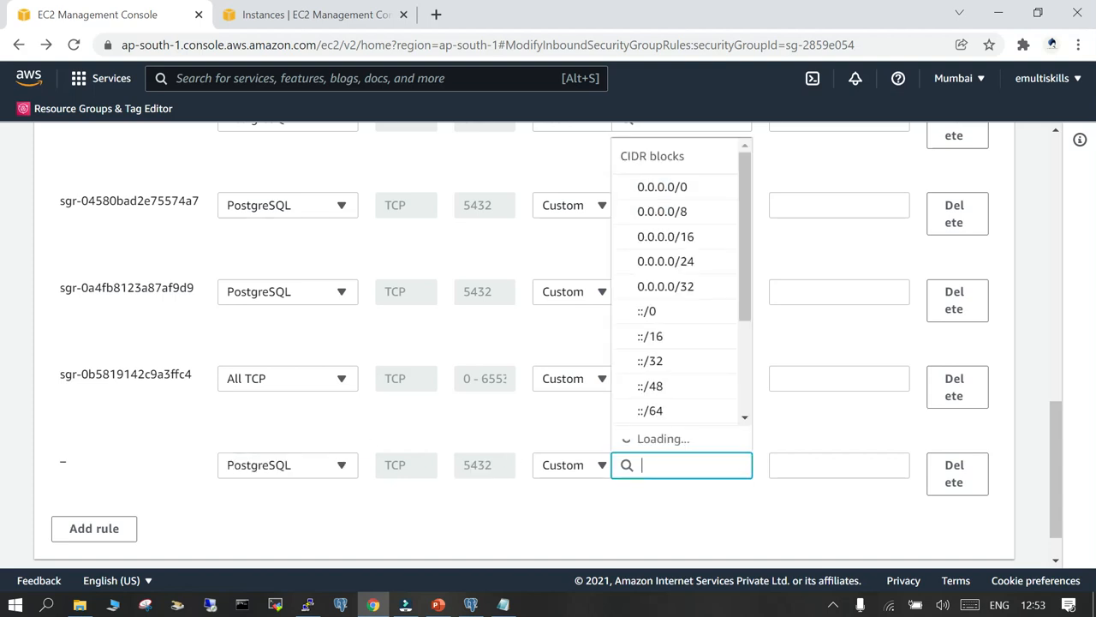
key("ctrl+v")
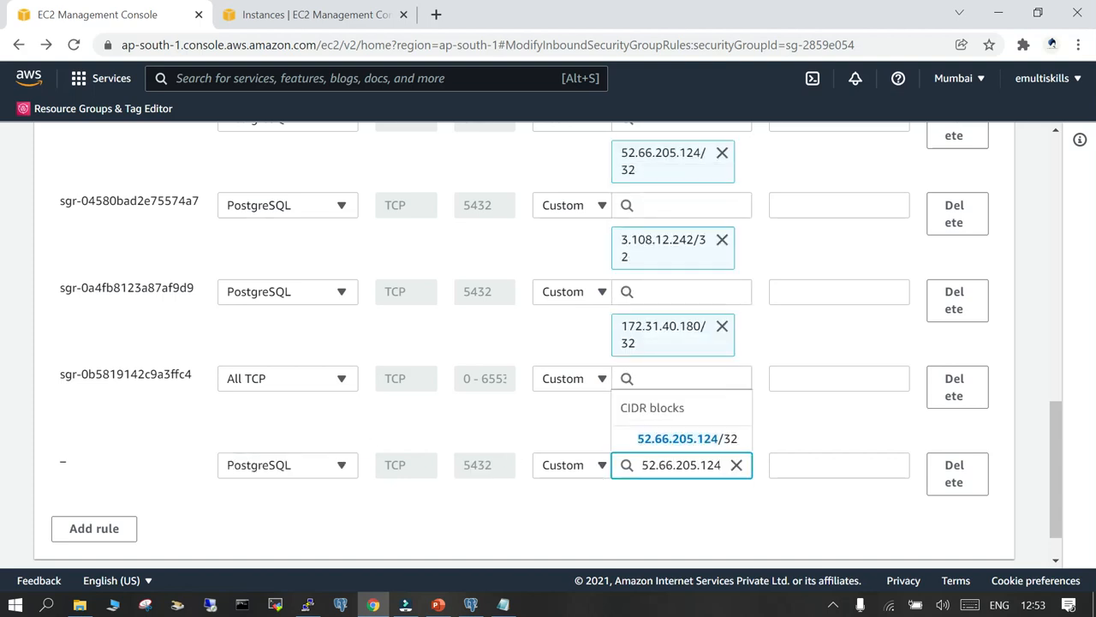
left_click(697, 439)
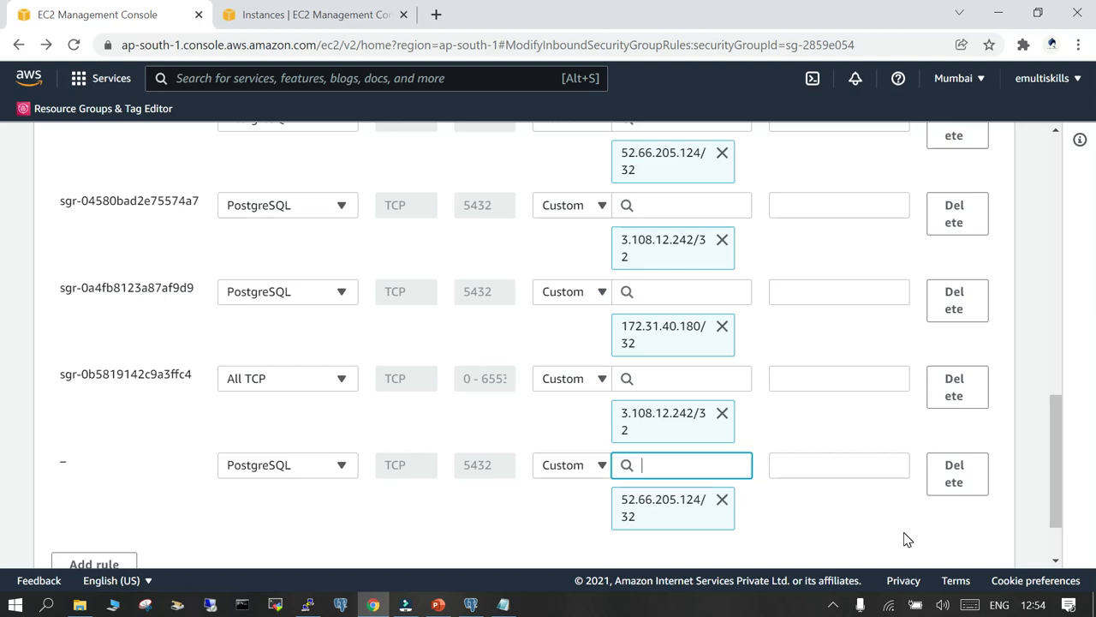
left_click(472, 605)
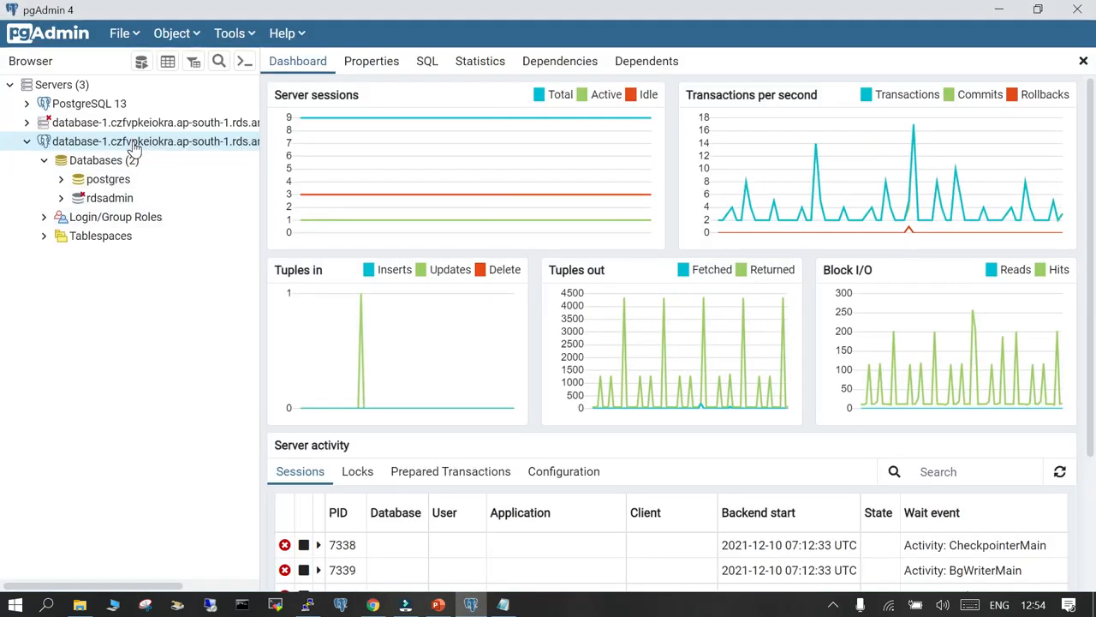
left_click(110, 198)
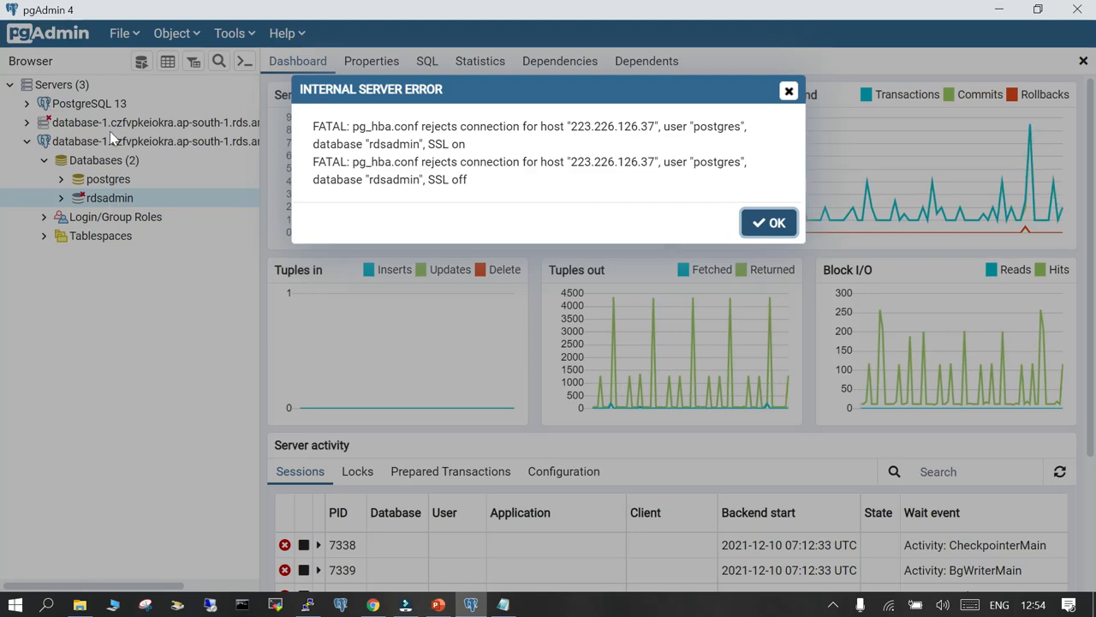
left_click(789, 91)
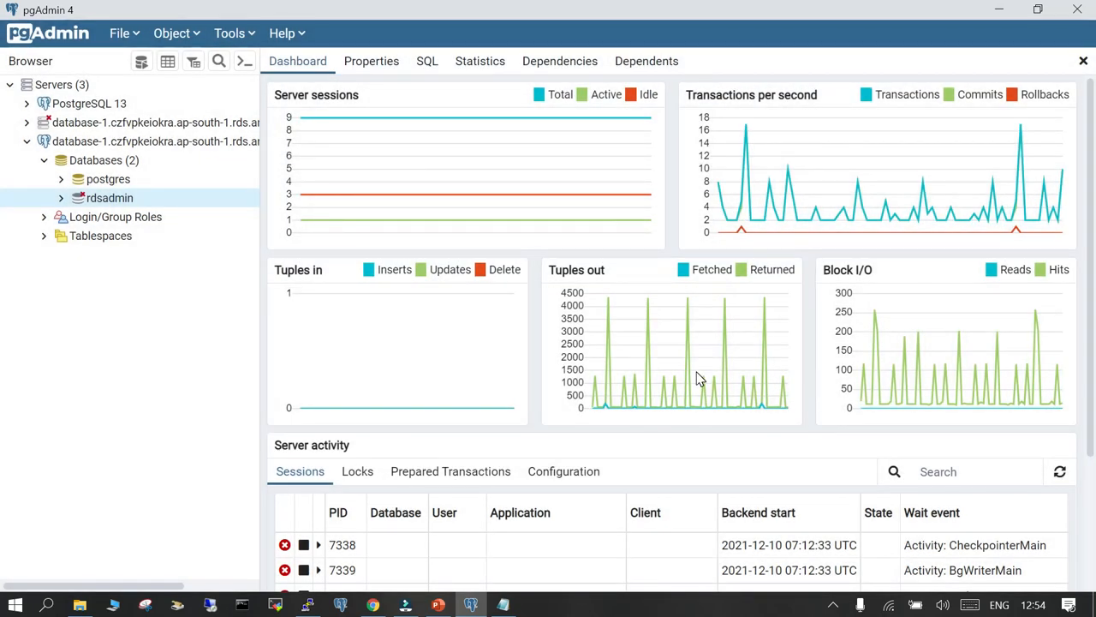